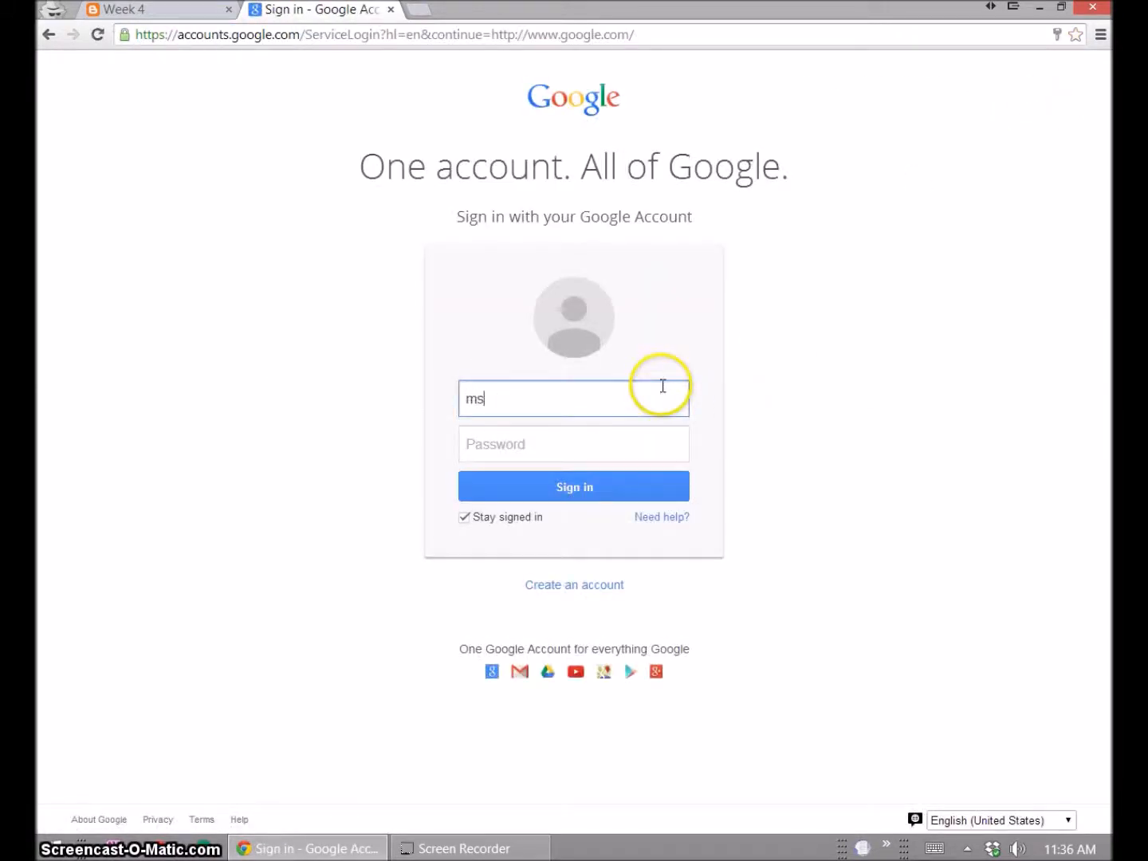
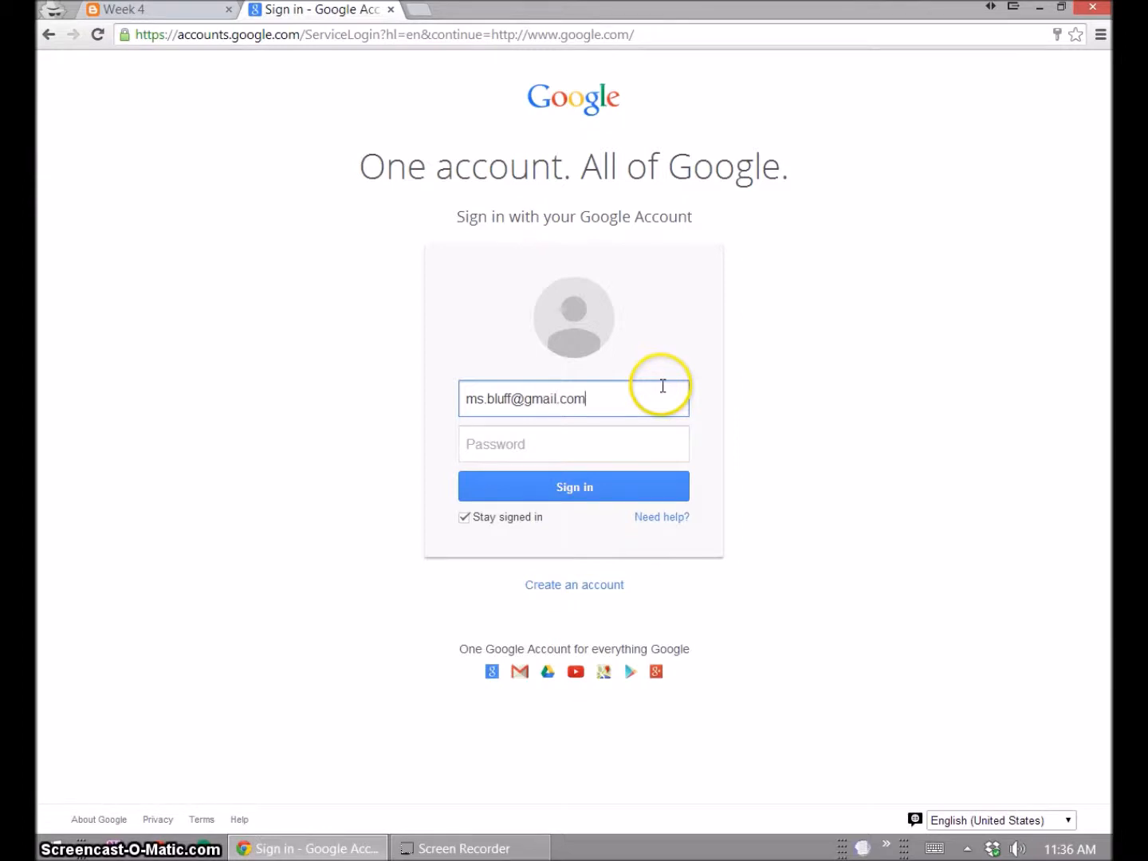
- Sign in with the account e-mail and password, re-entering the password after the first attempt fails
key("Tab")
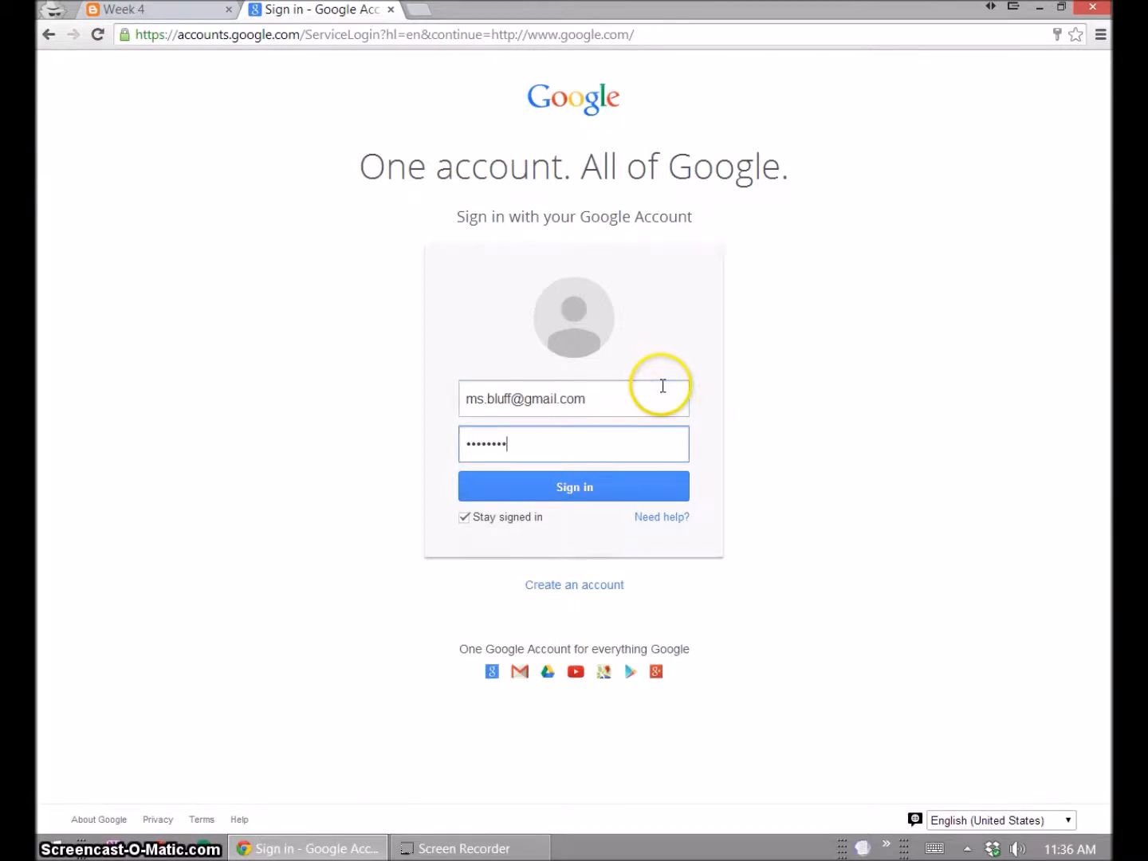
key("Return")
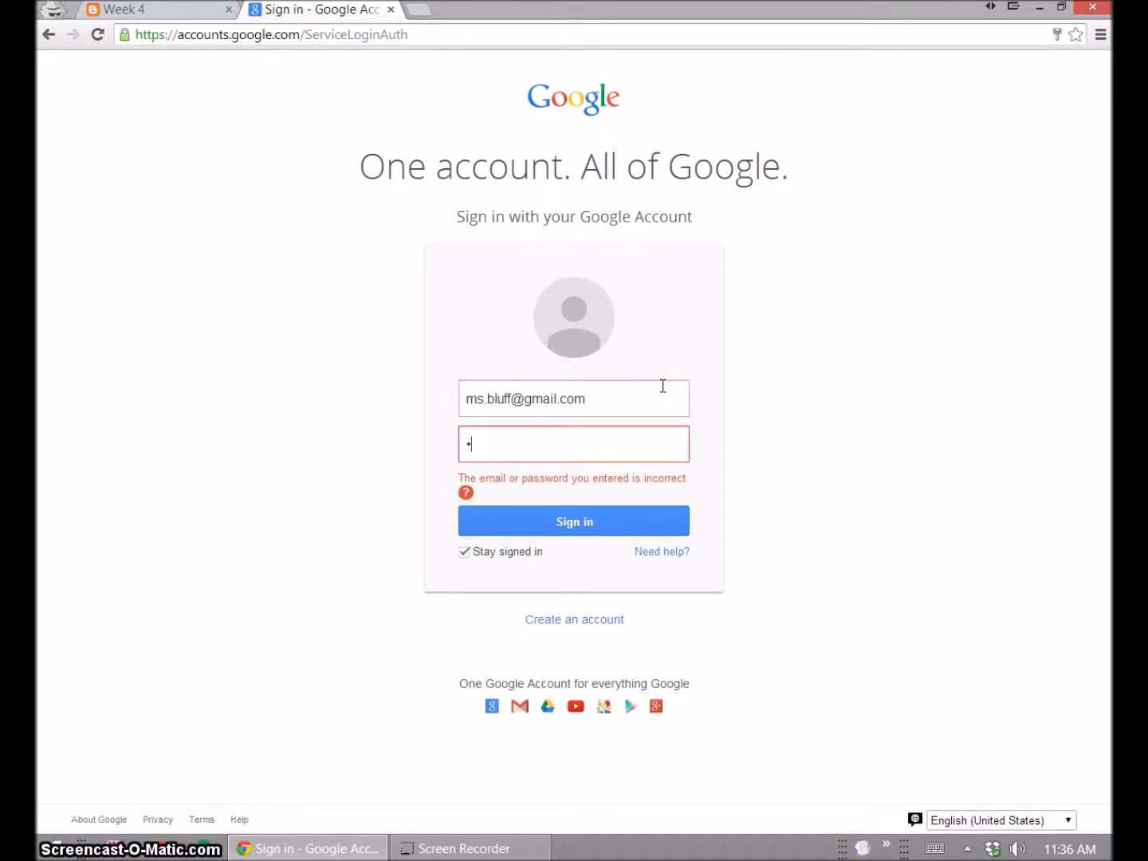
key("Return")
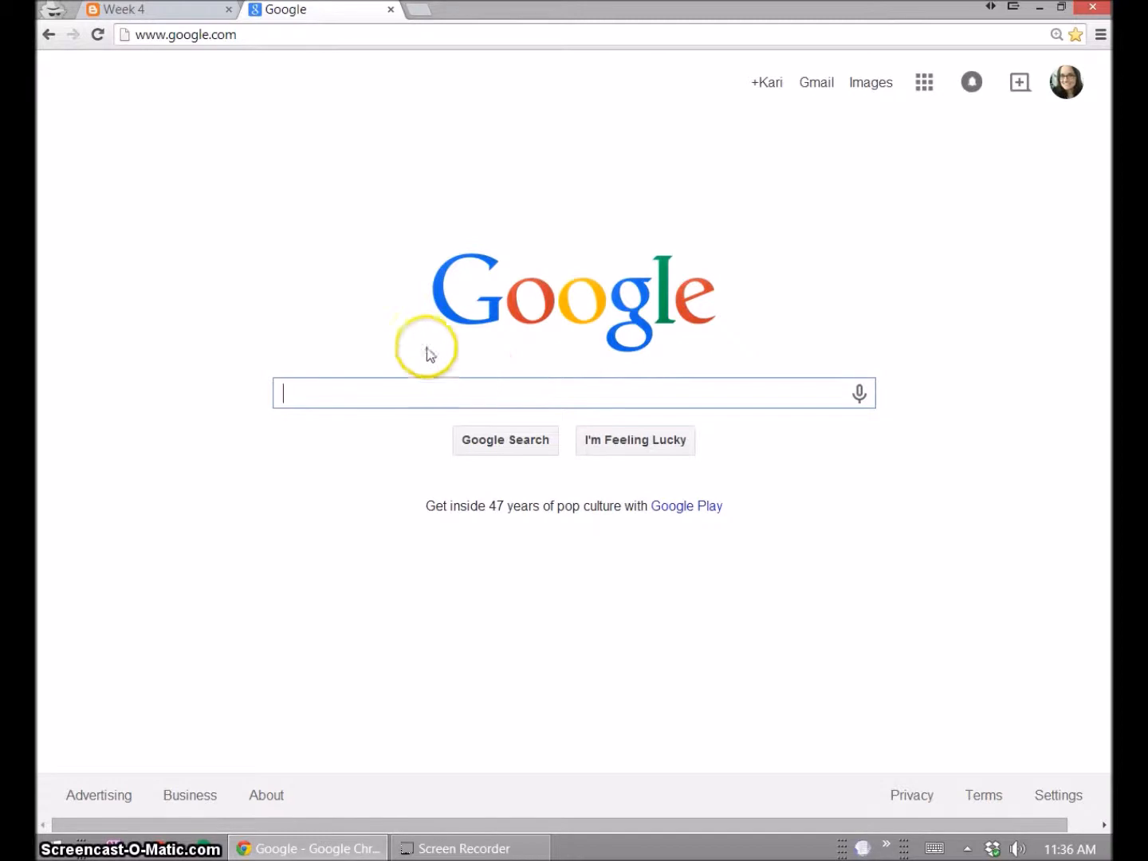
- On the Week 4 blog post, open the resume template linked under Writing a Resume
left_click(181, 11)
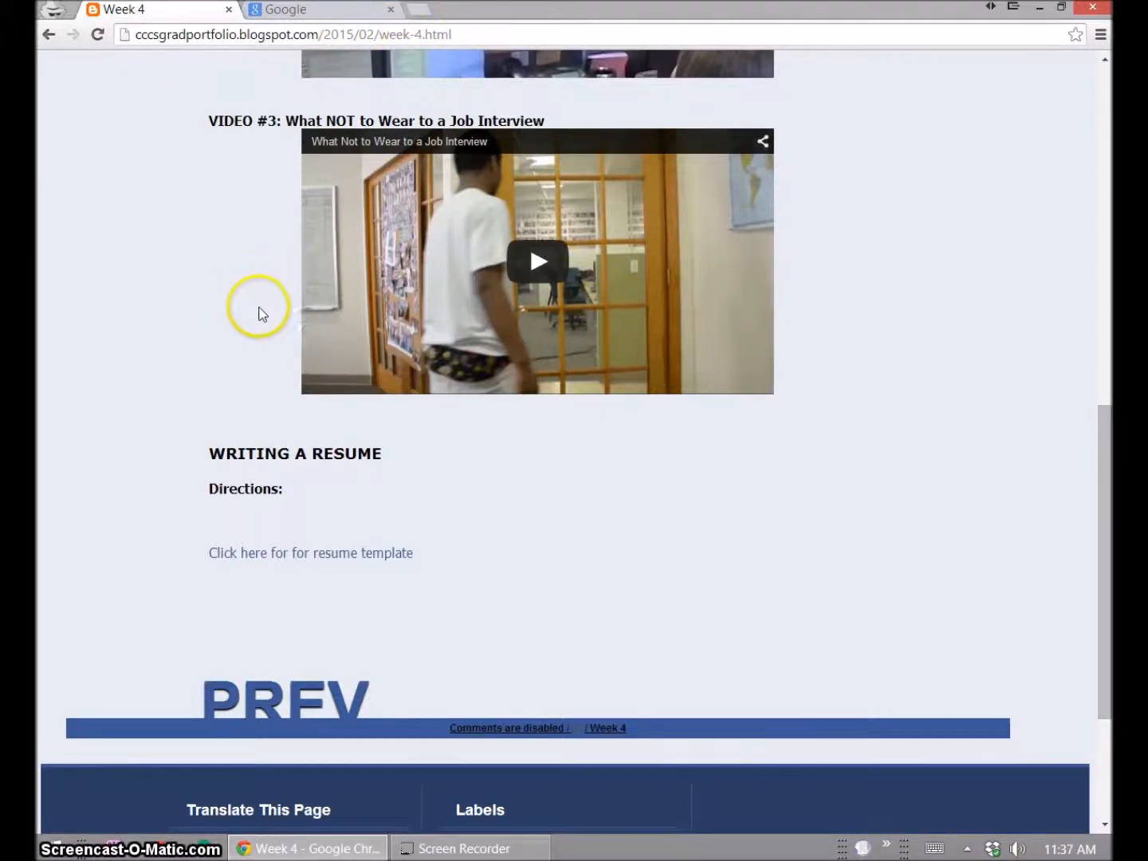
scroll(227, 347, "up", 8)
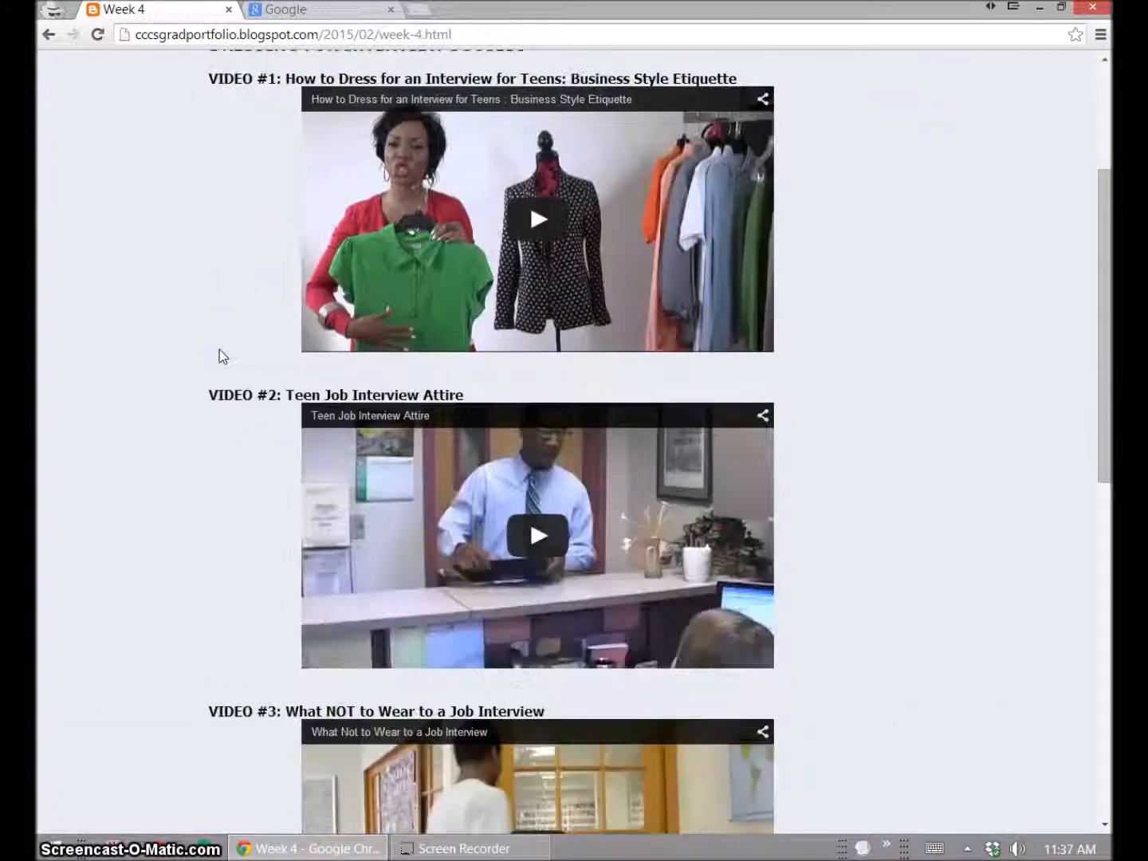
scroll(220, 353, "down", 10)
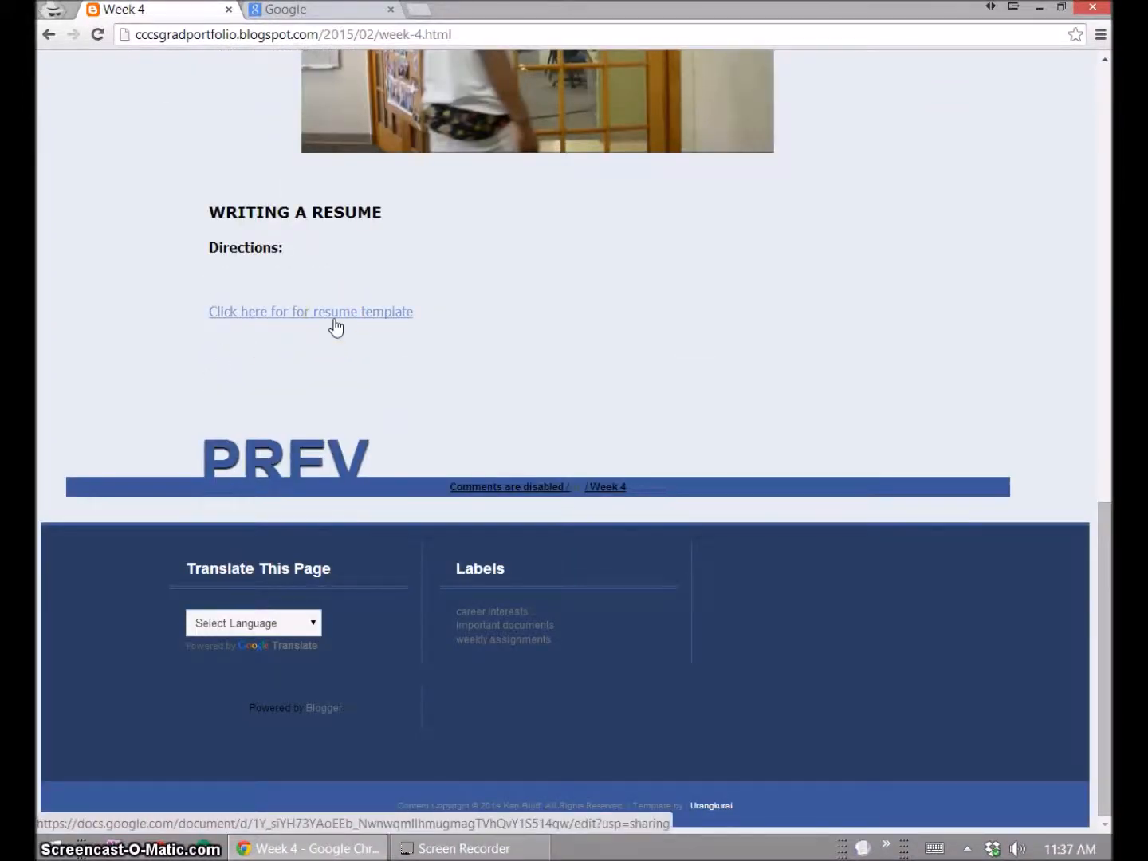
left_click(335, 326)
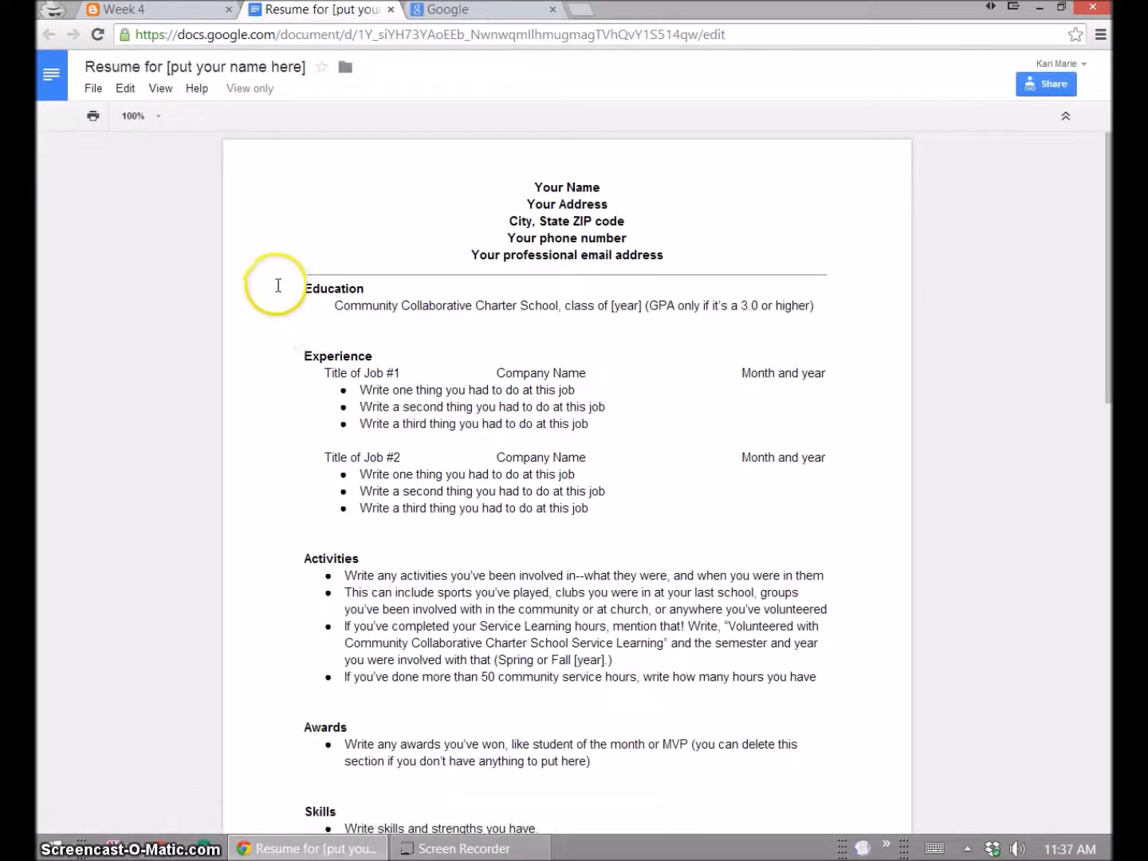
- Make a copy of the template named 'Resume for' followed by the student's name
left_click(388, 317)
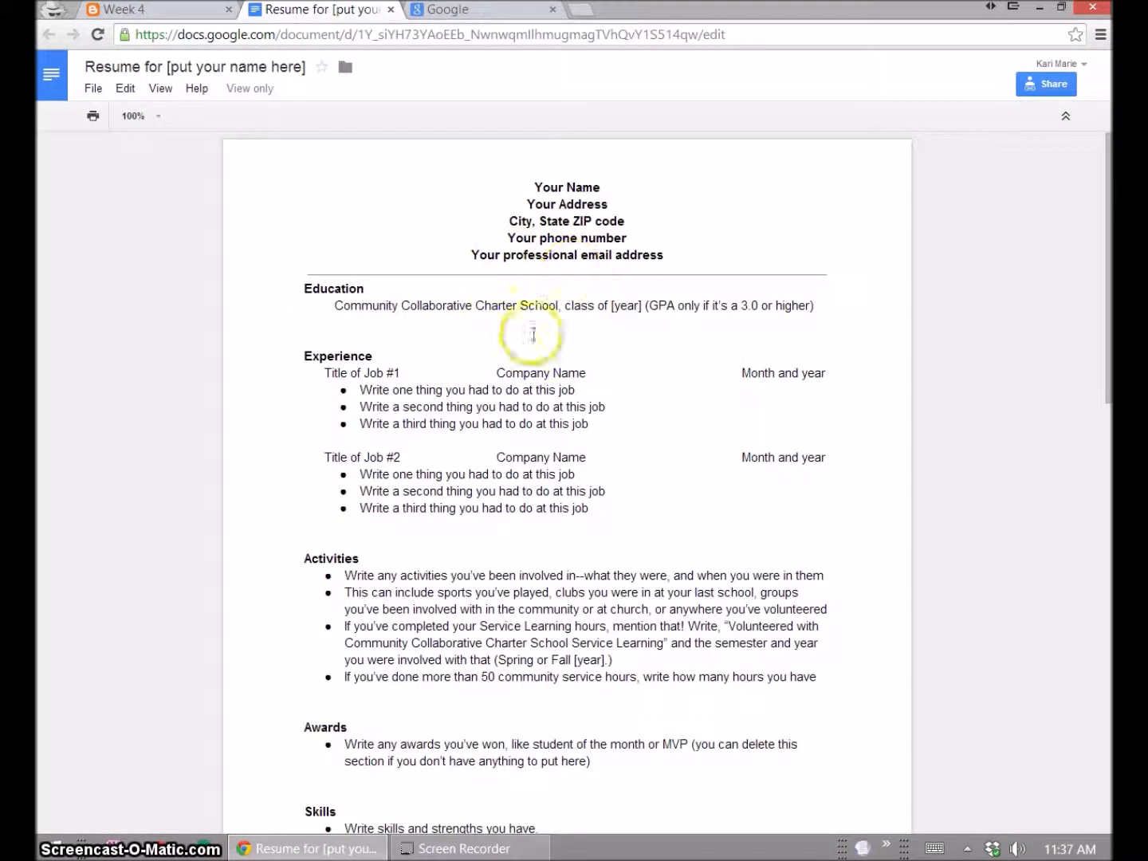
left_click(558, 238)
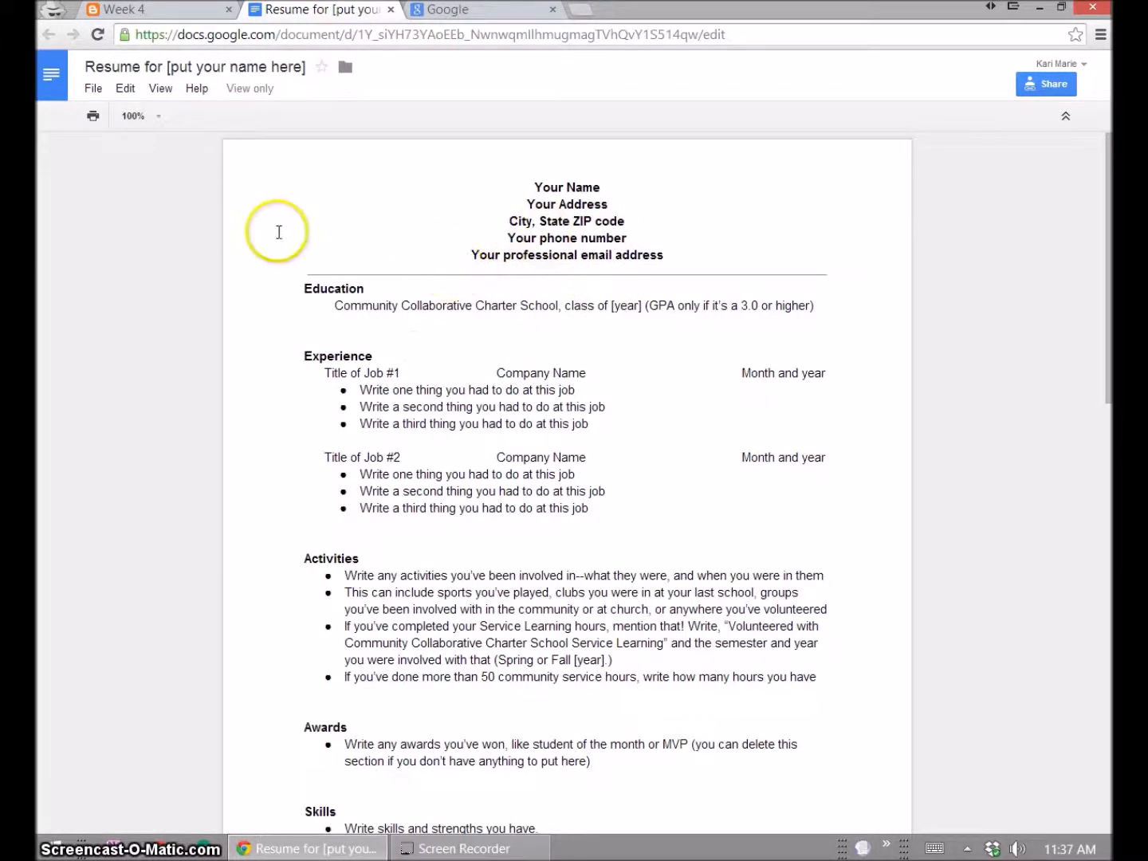
left_click(94, 90)
left_click(150, 231)
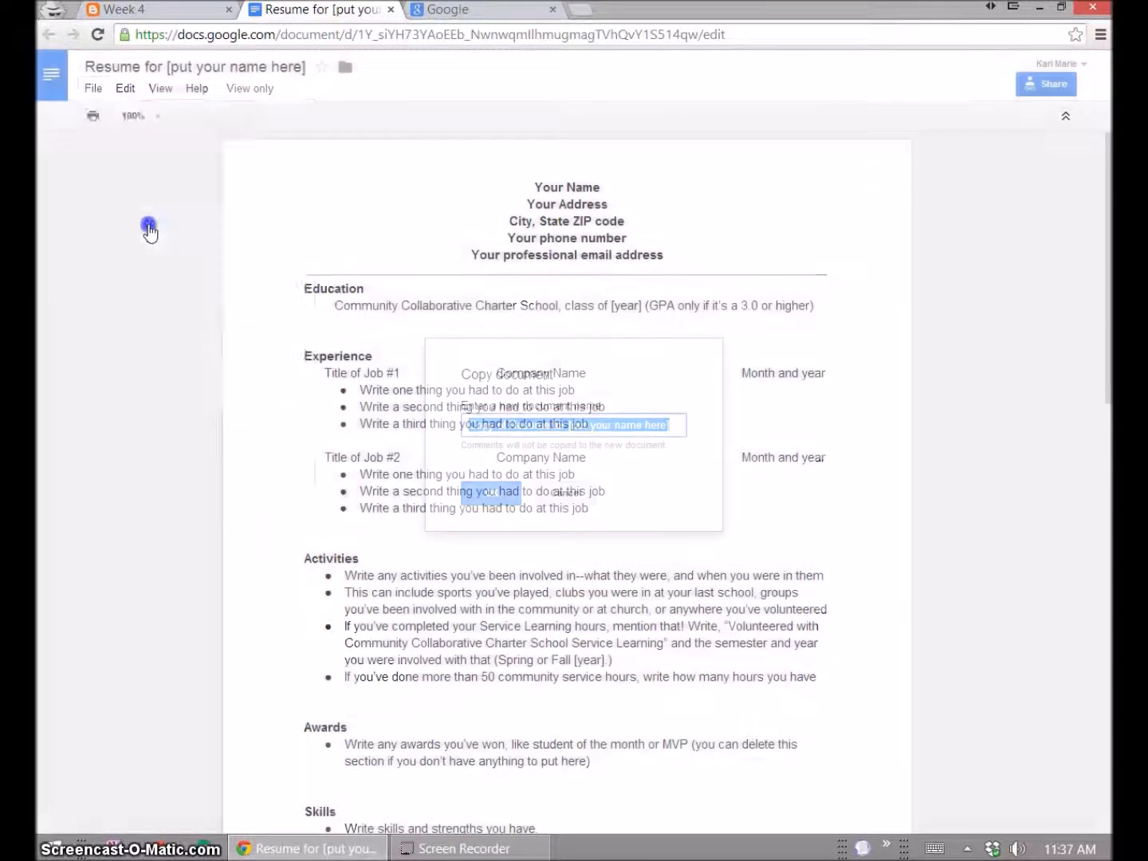
left_click(573, 422)
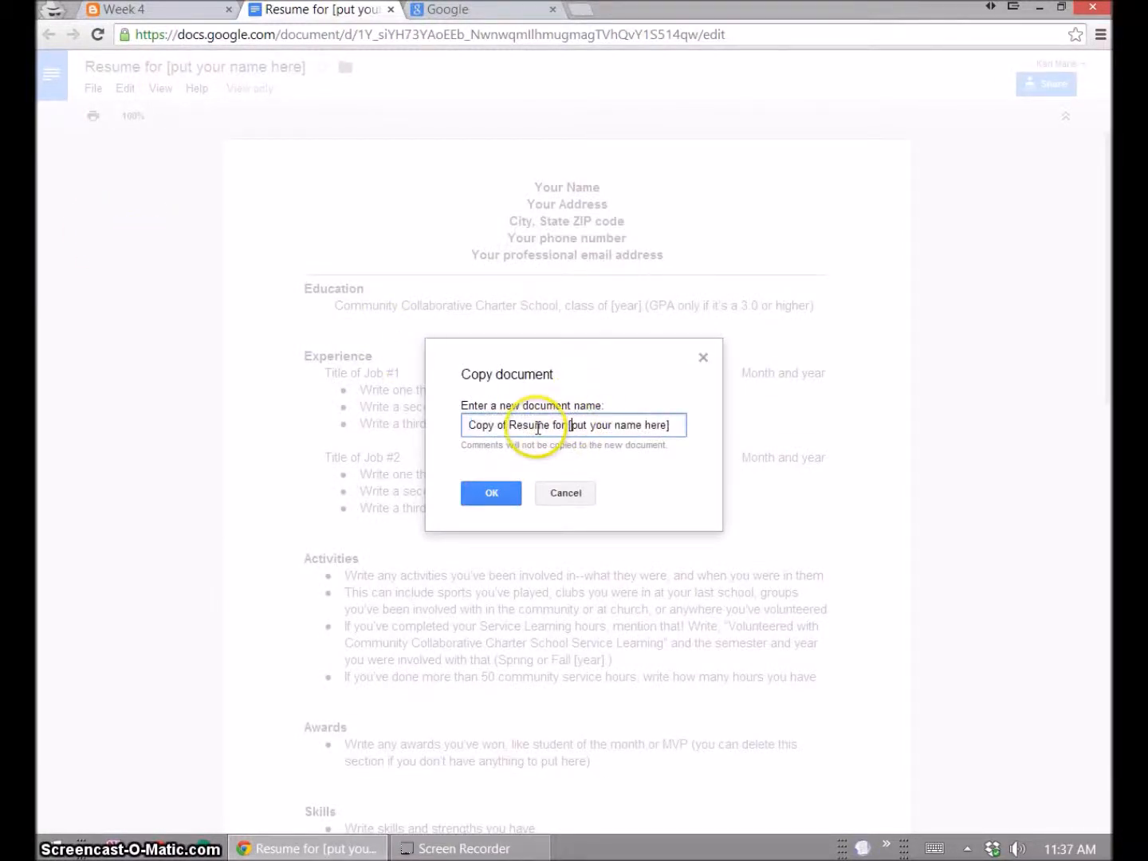
left_click_drag(468, 425, 704, 438)
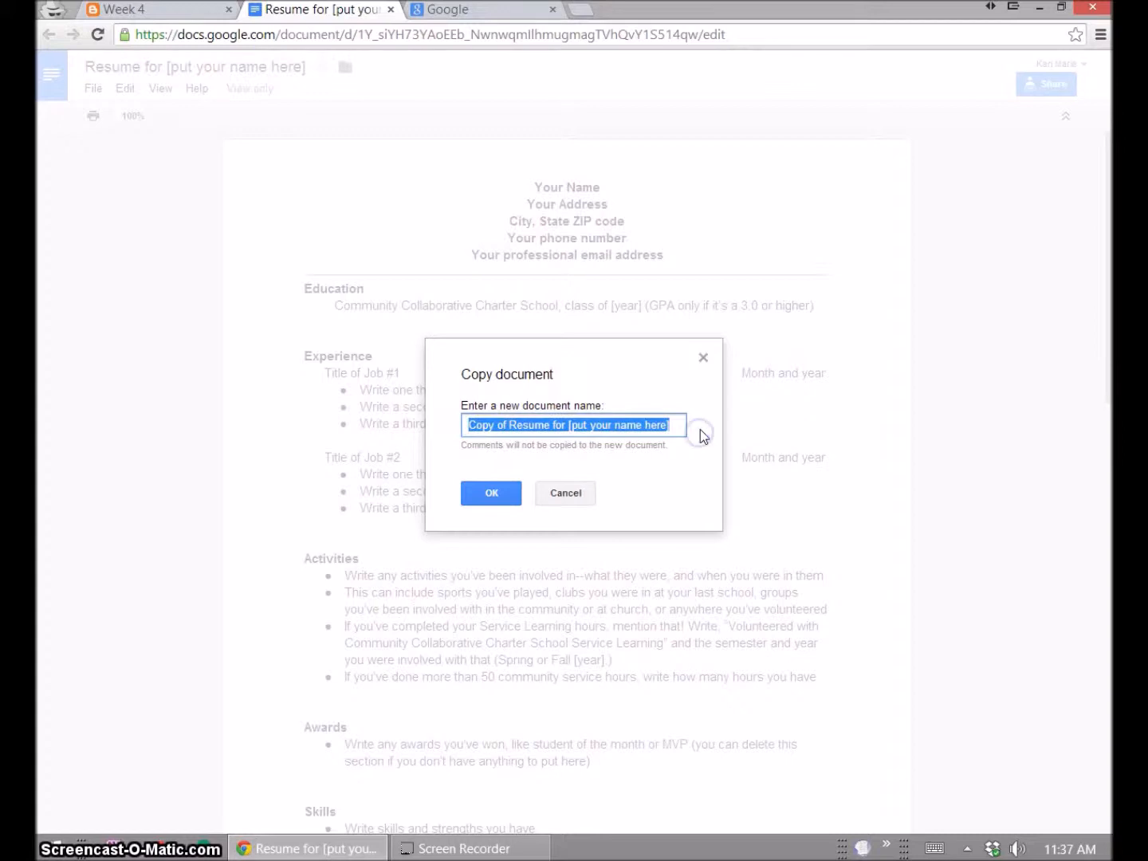
type("Resume ")
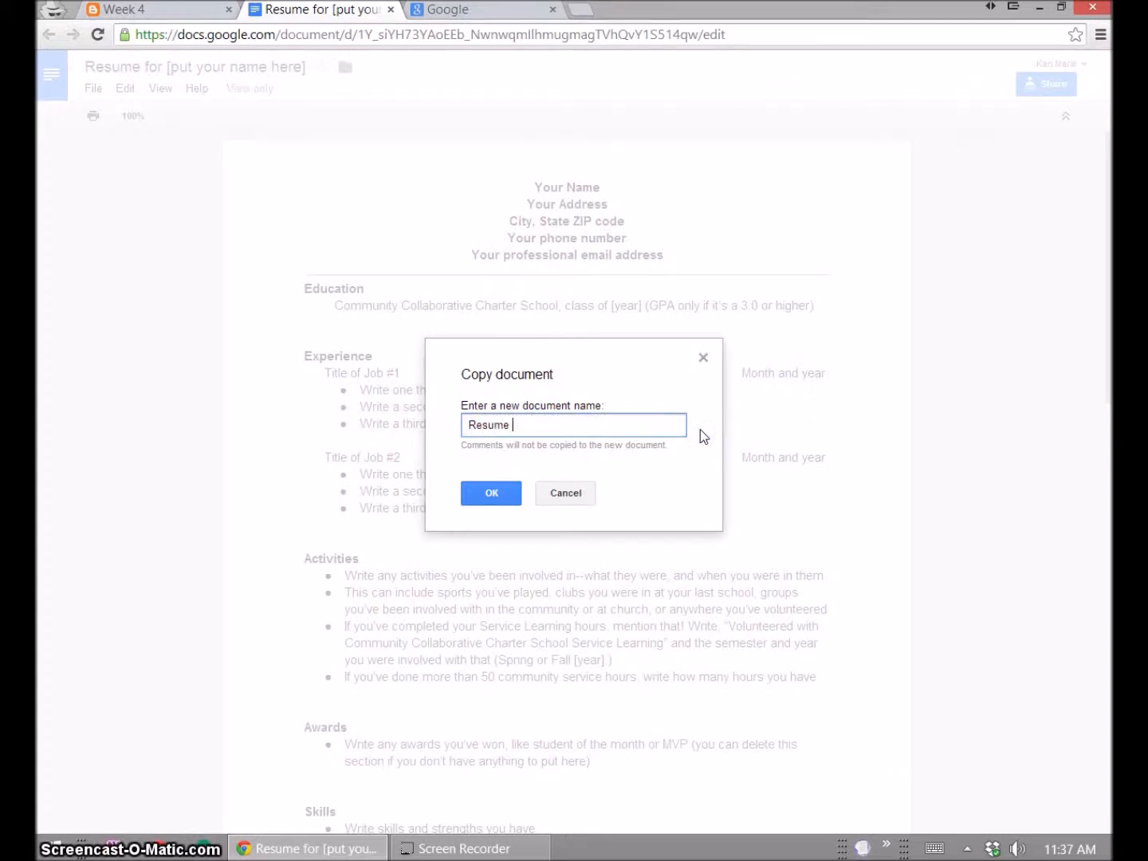
type("for Mrs.")
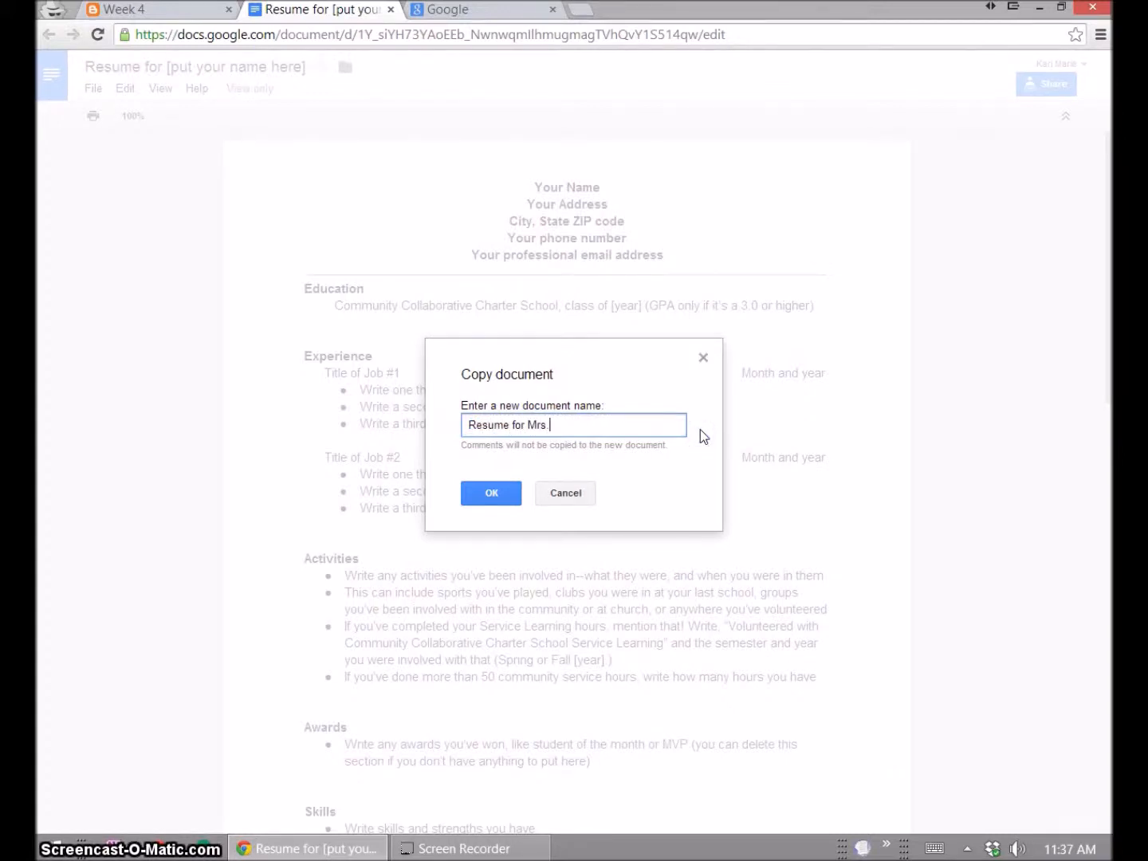
type(" Bluff")
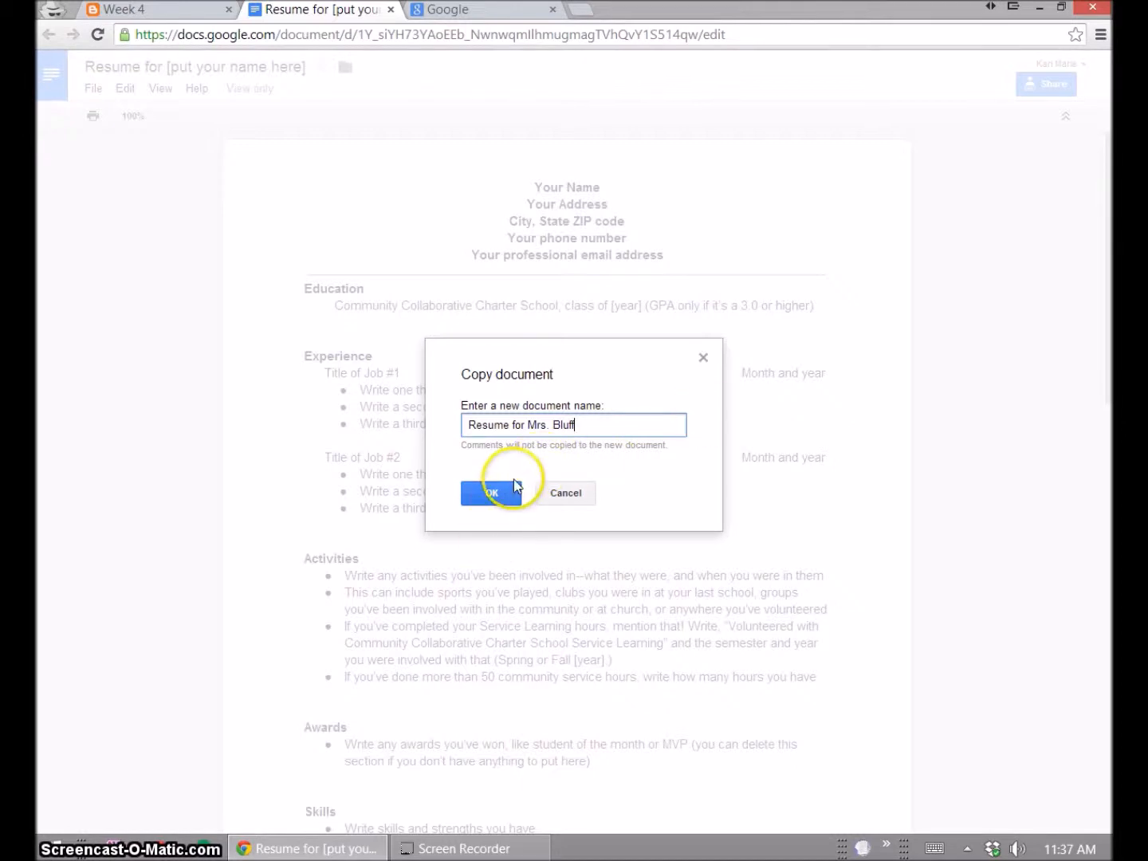
left_click(509, 507)
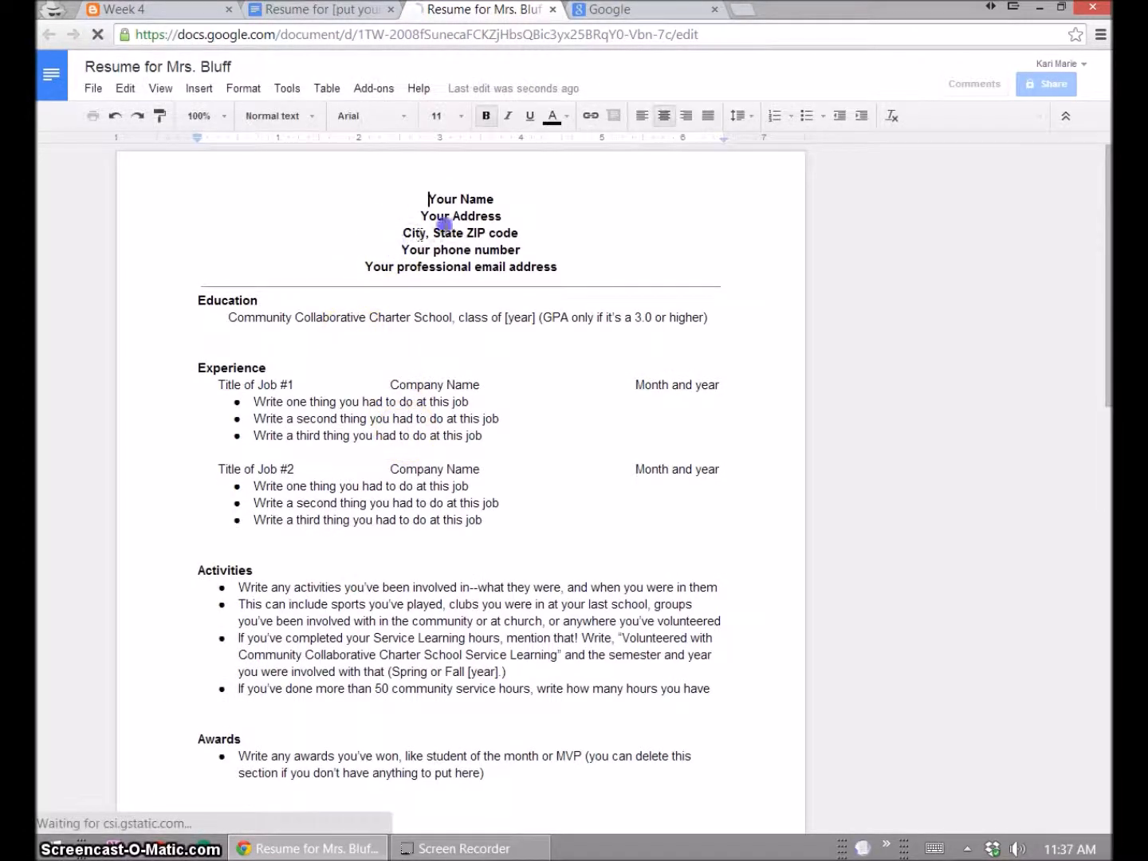
left_click(420, 344)
left_click(391, 308)
left_click_drag(387, 310, 578, 306)
left_click(531, 363)
left_click(384, 354)
double_click(377, 318)
key("BackSpace")
key("ctrl+z")
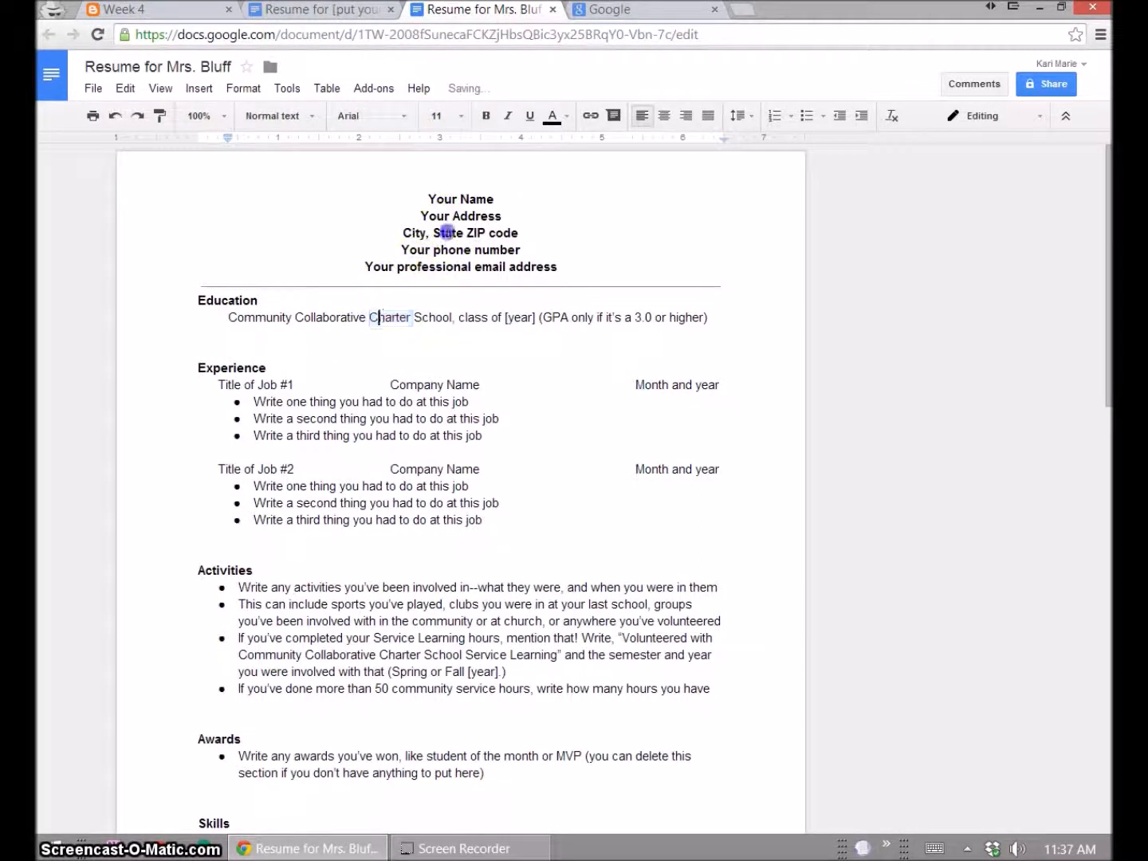
left_click(448, 232)
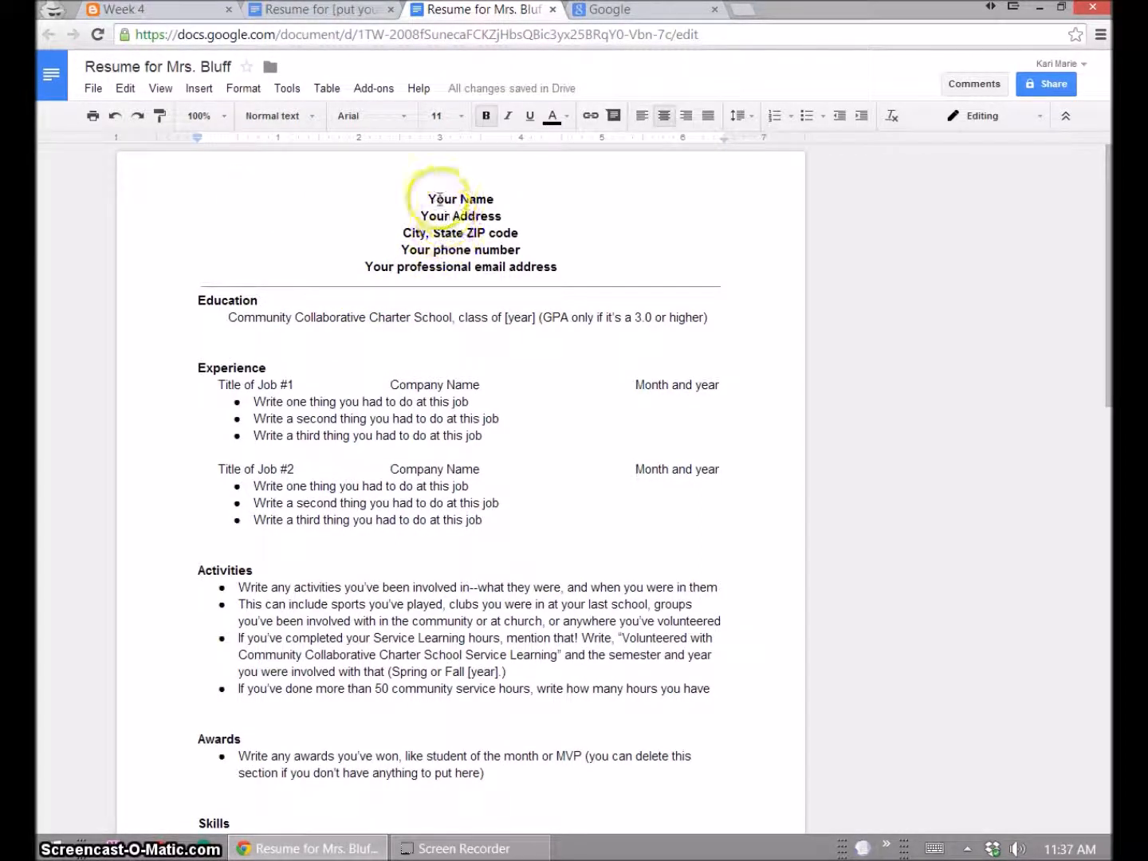
left_click_drag(431, 198, 499, 216)
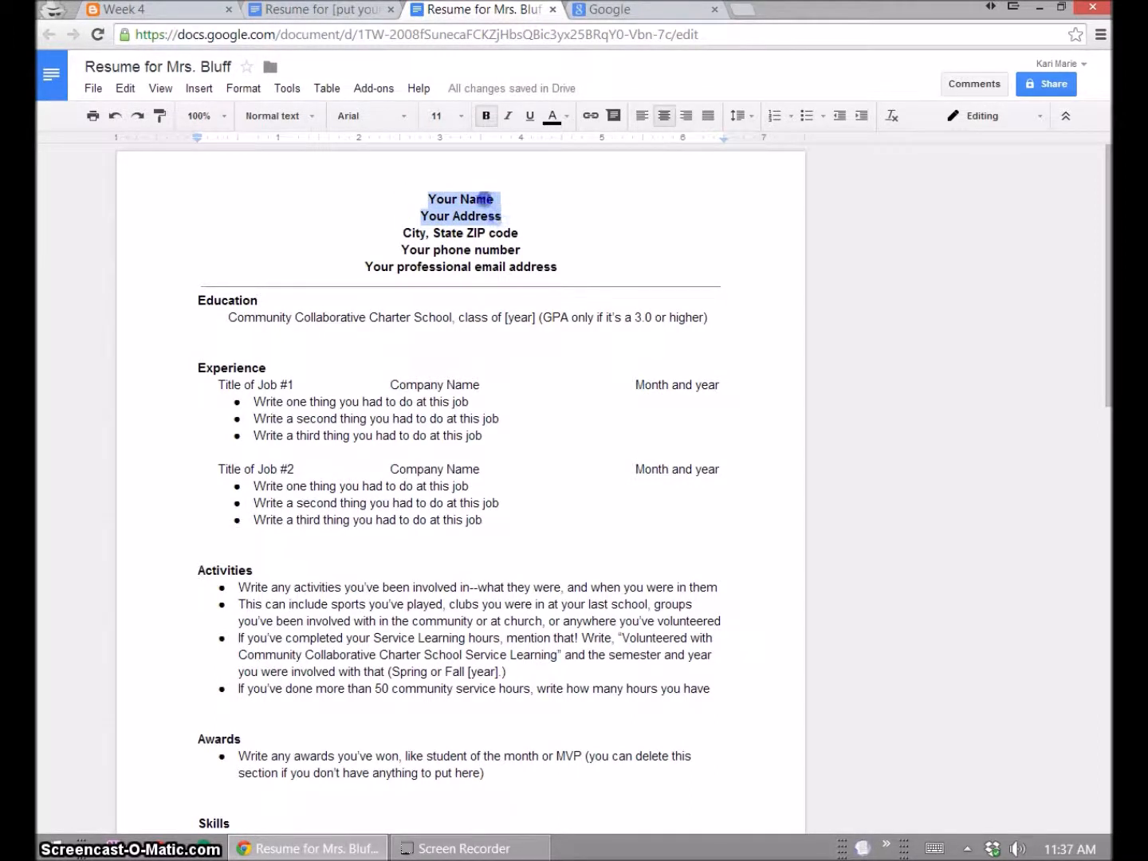
left_click(476, 198)
left_click(479, 218)
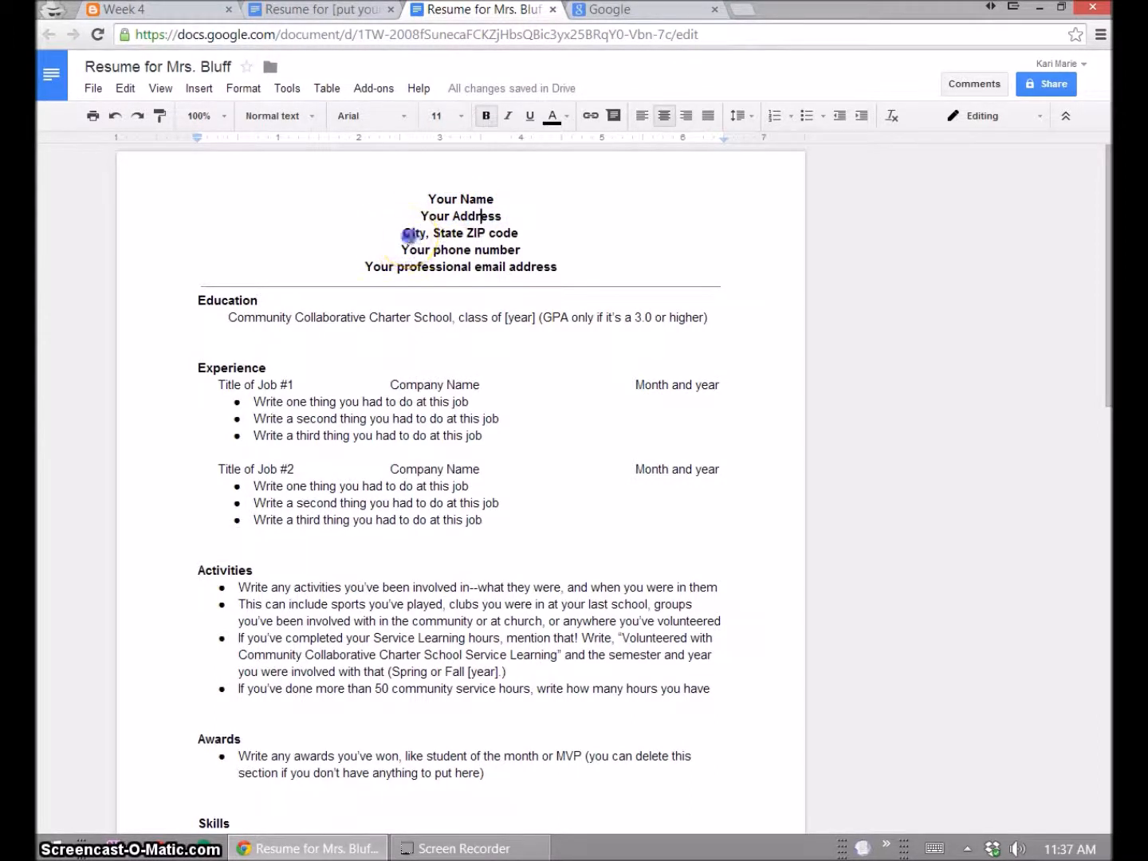
double_click(502, 233)
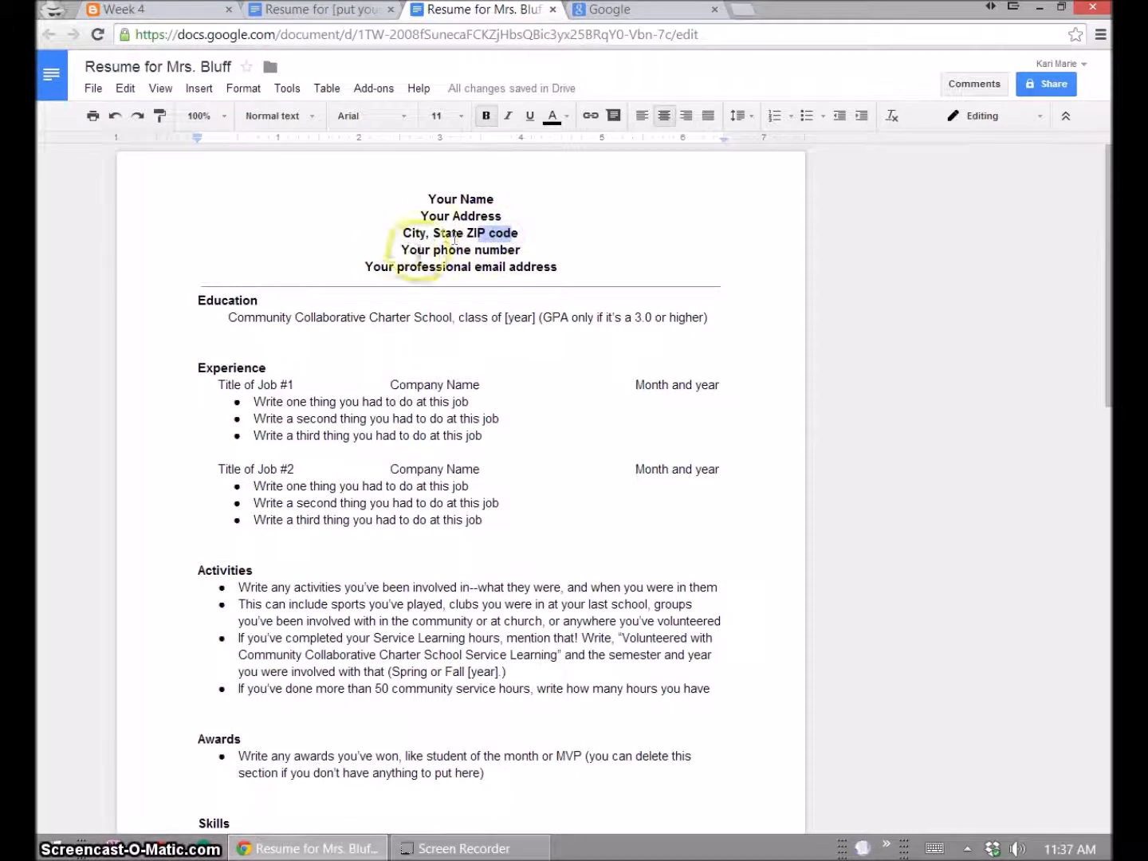
triple_click(408, 249)
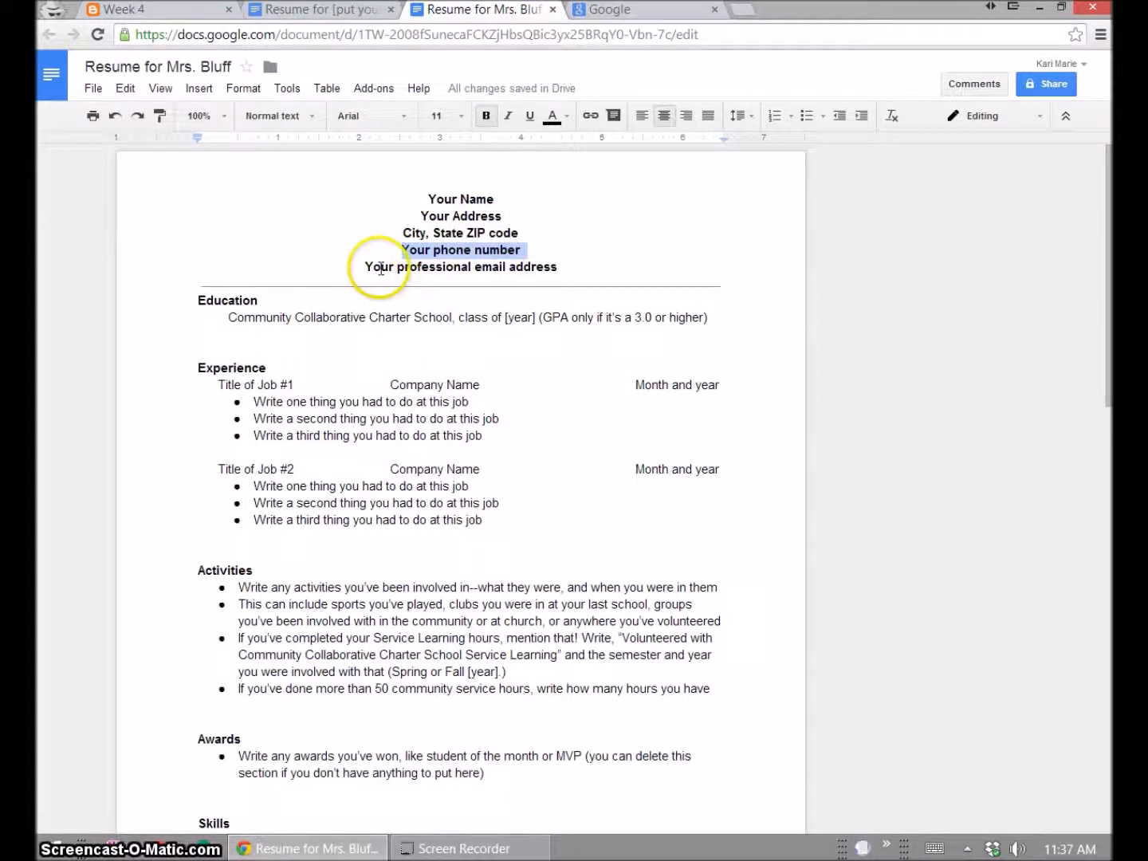
left_click_drag(366, 263, 552, 267)
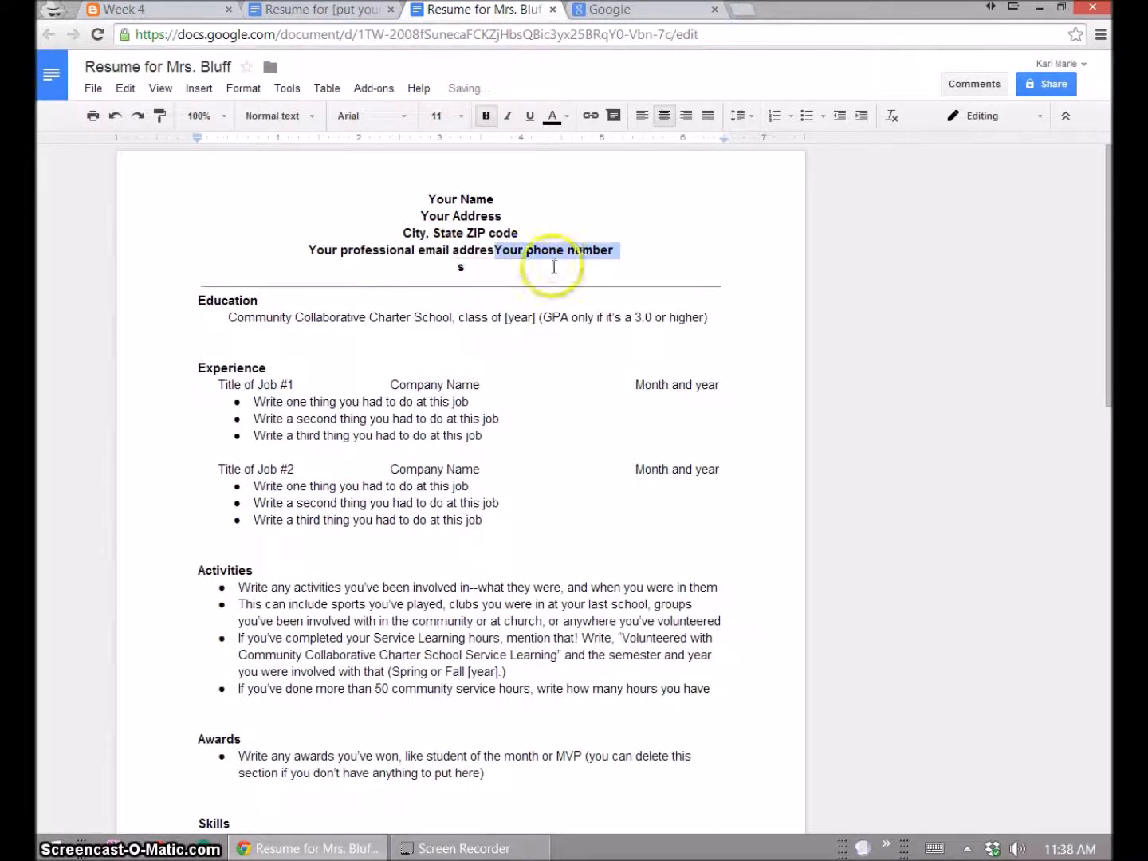
key("ctrl+z")
left_click(514, 267)
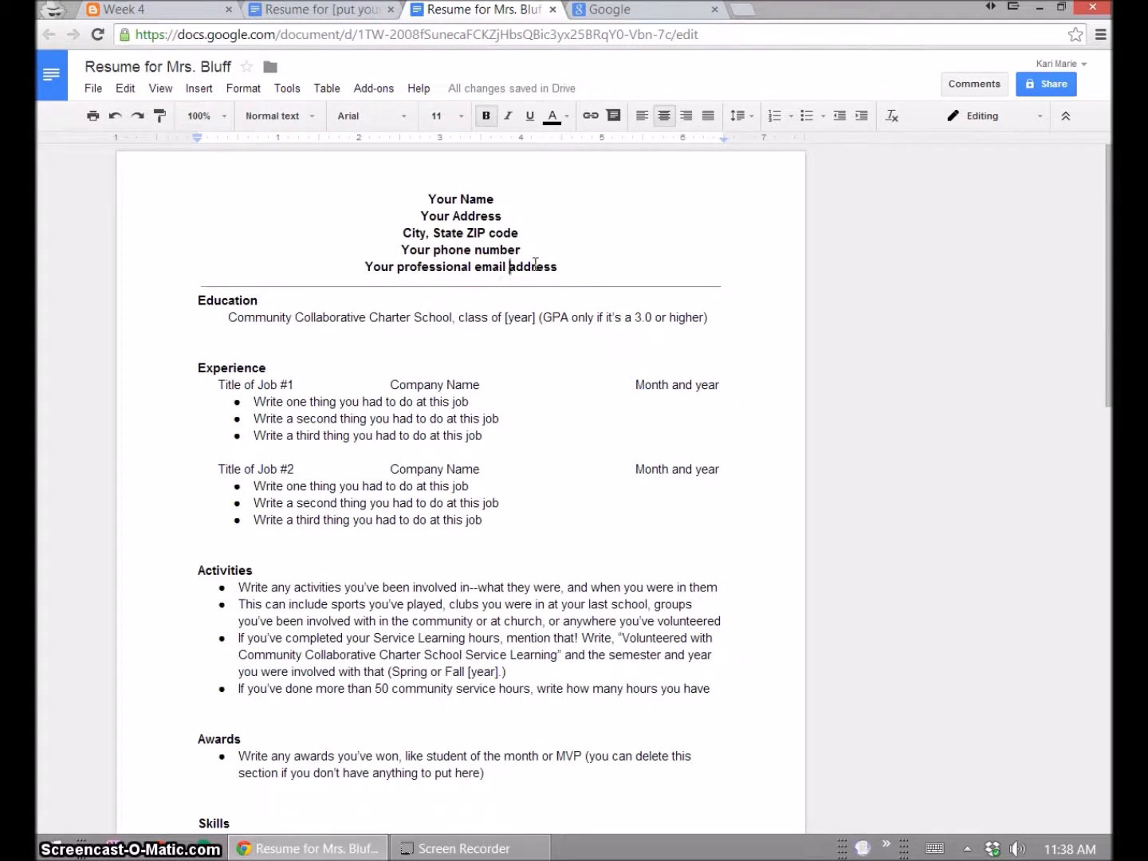
left_click(392, 308)
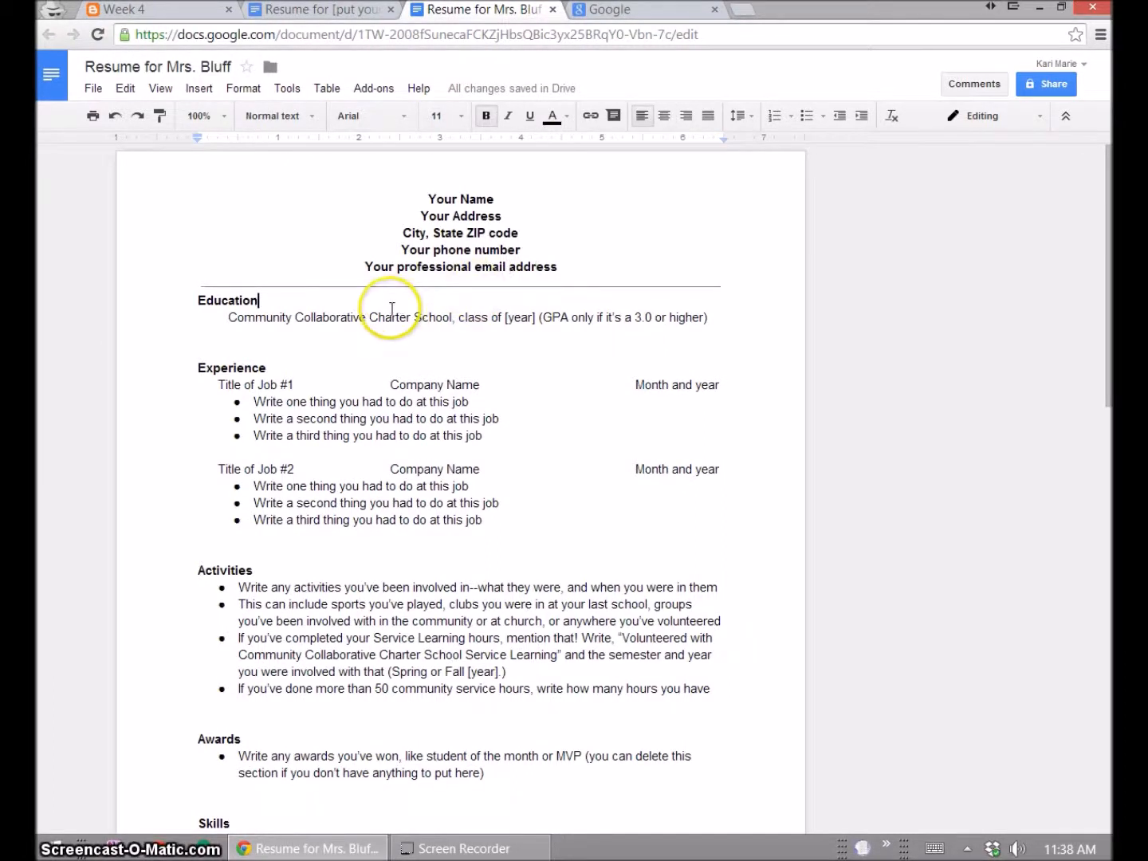
left_click(220, 319)
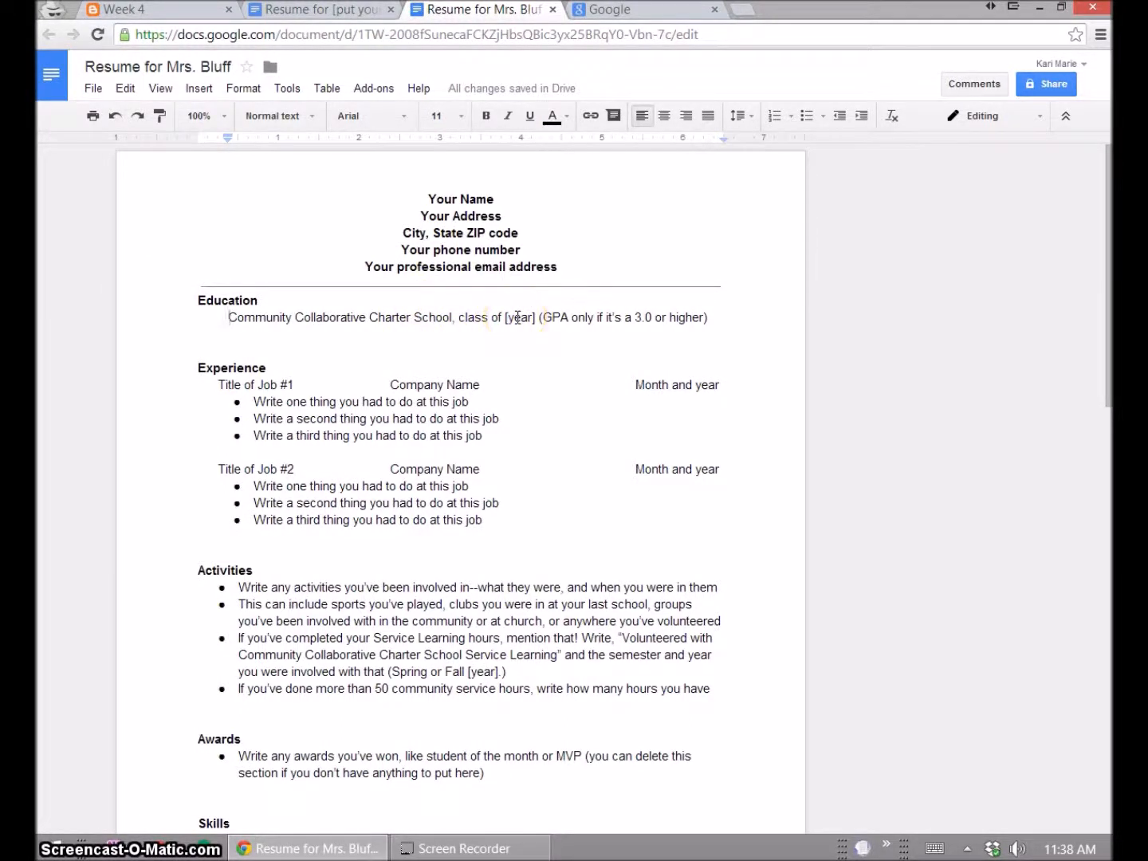
left_click_drag(540, 318, 700, 320)
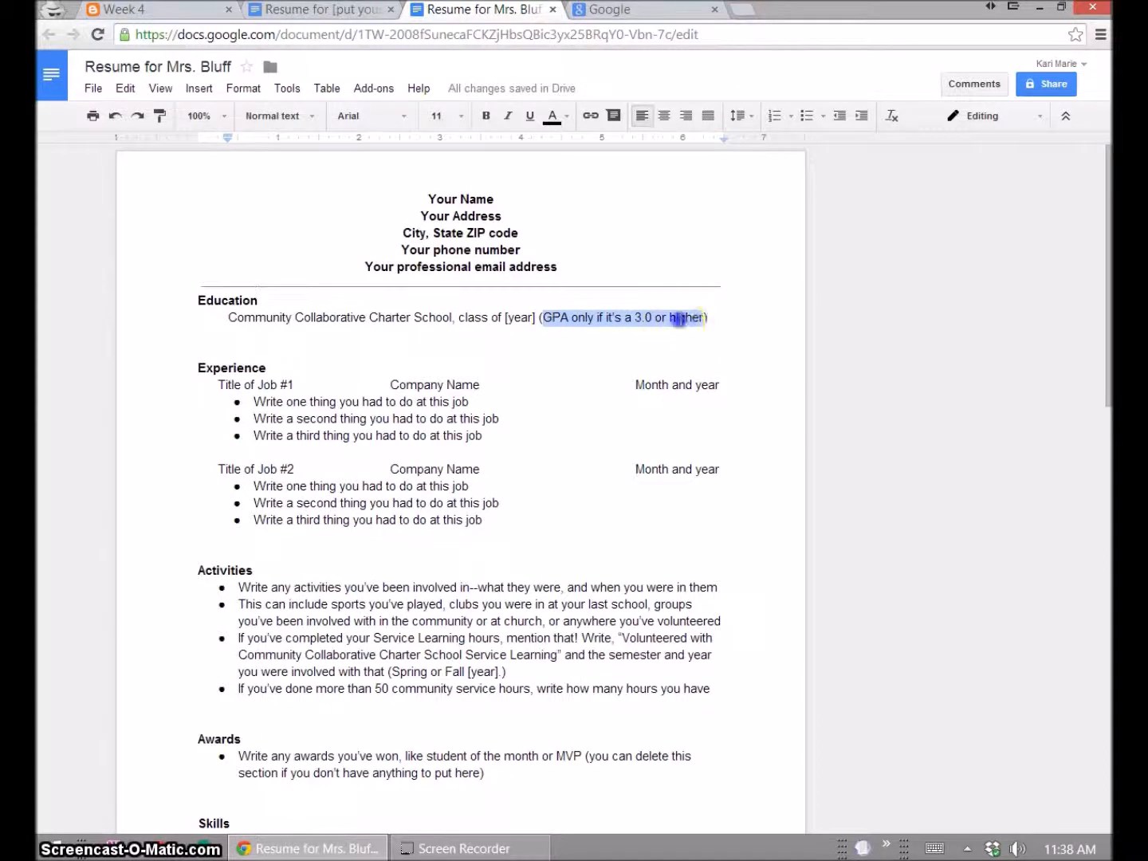
left_click(686, 318)
mouse_move(699, 318)
left_mouse_down()
mouse_move(540, 318)
mouse_move(692, 303)
mouse_move(708, 316)
left_mouse_up()
key("BackSpace")
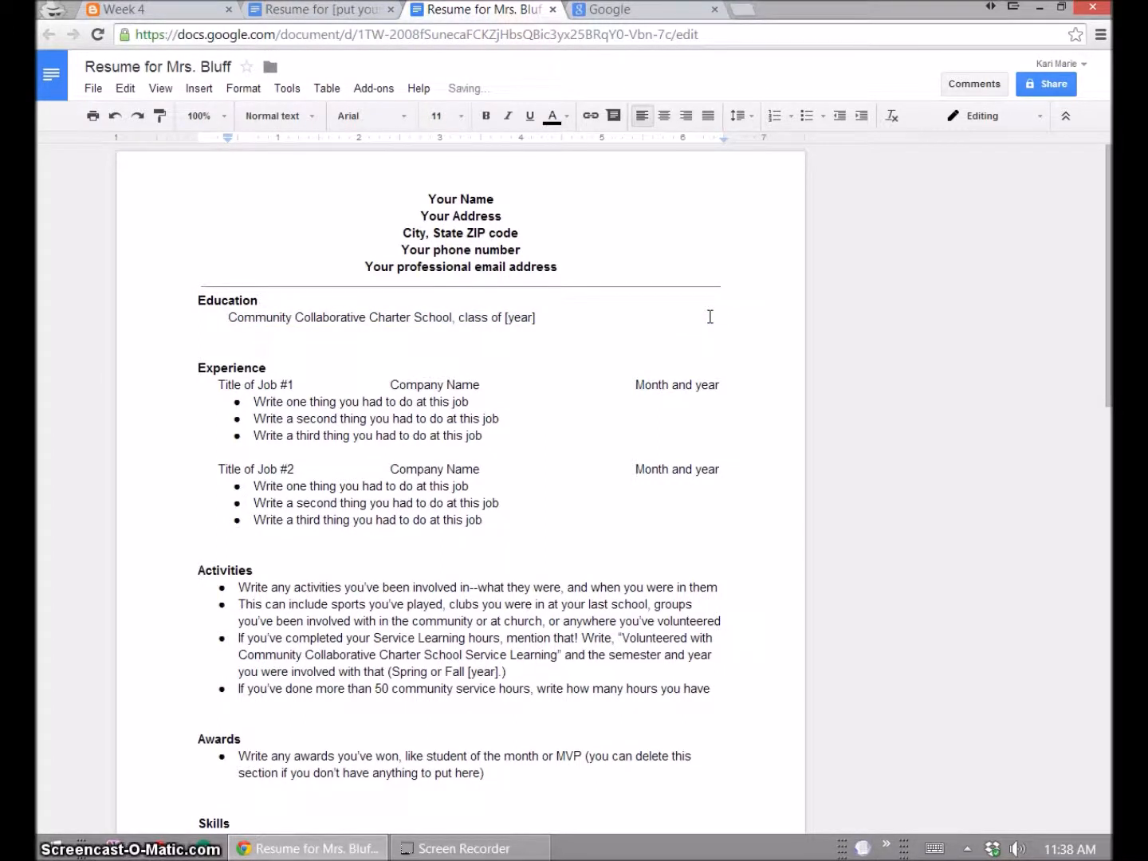
key("ctrl+z")
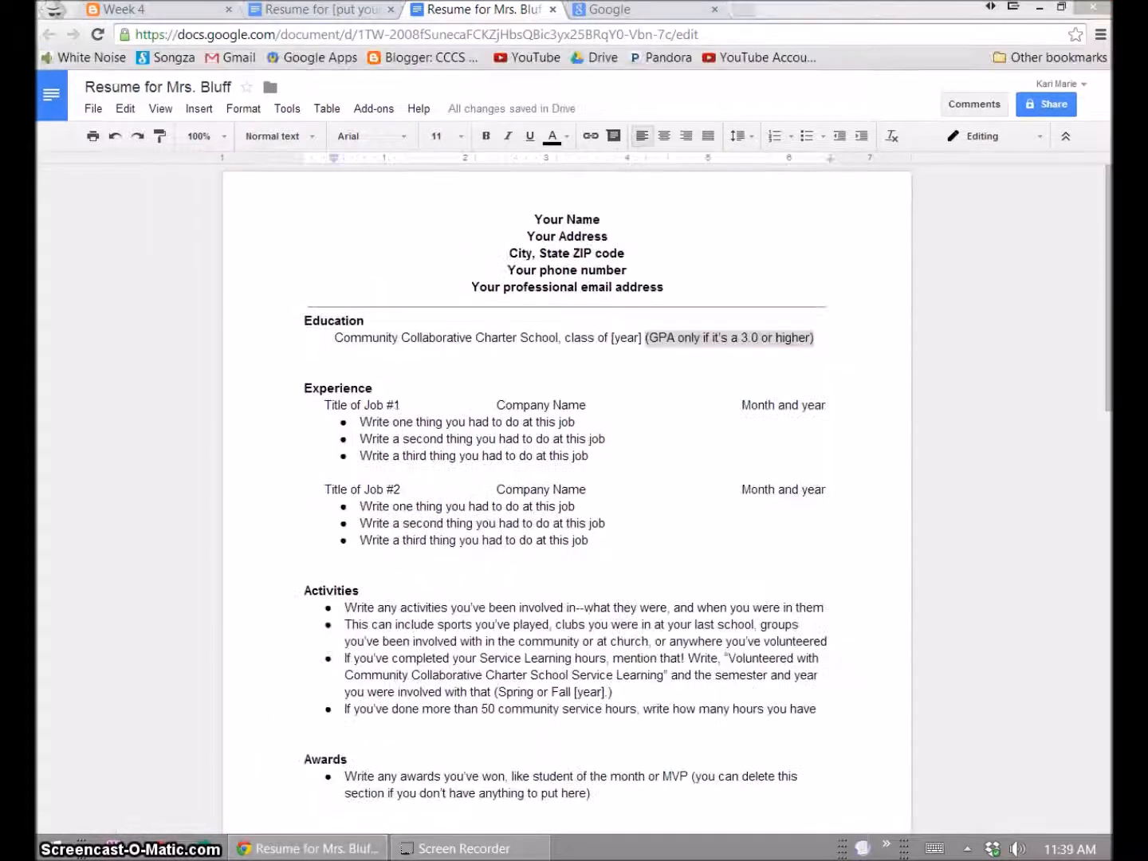
- Enter Cashier as the first job title and McDonald's as its company
left_click(365, 405)
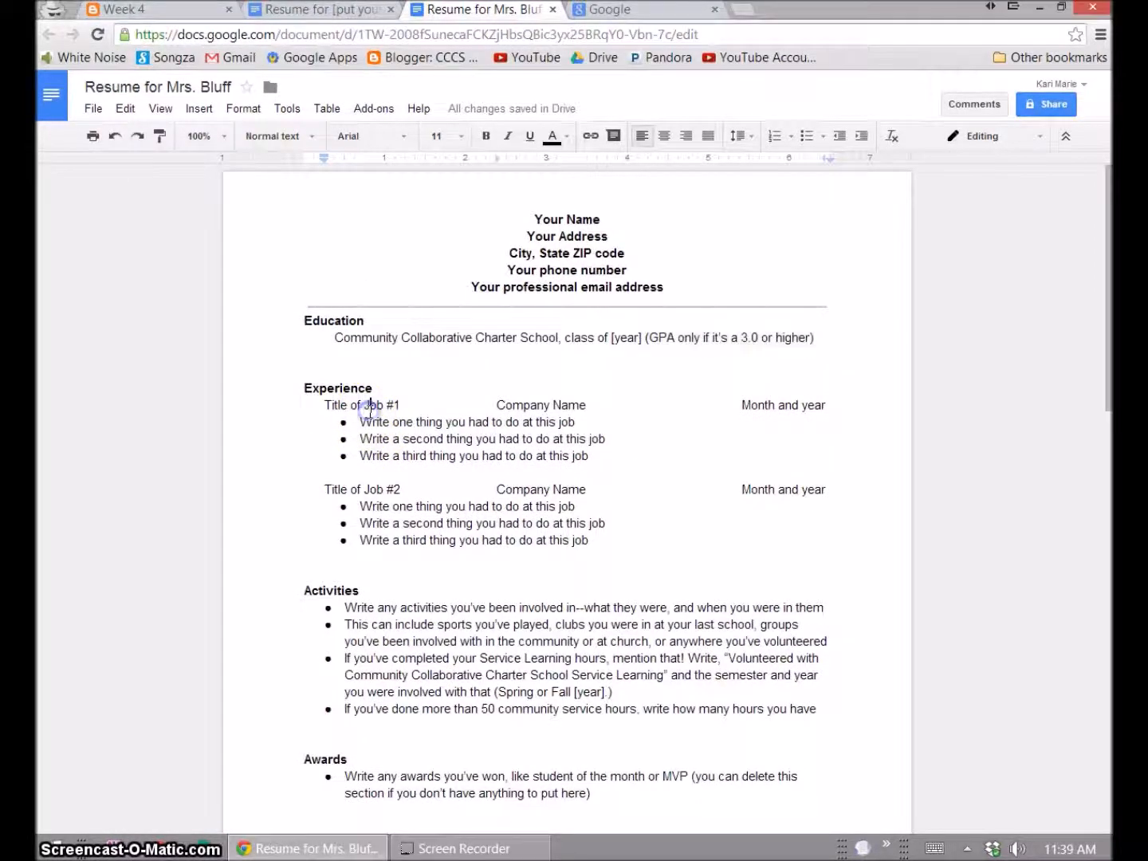
left_click_drag(323, 405, 400, 406)
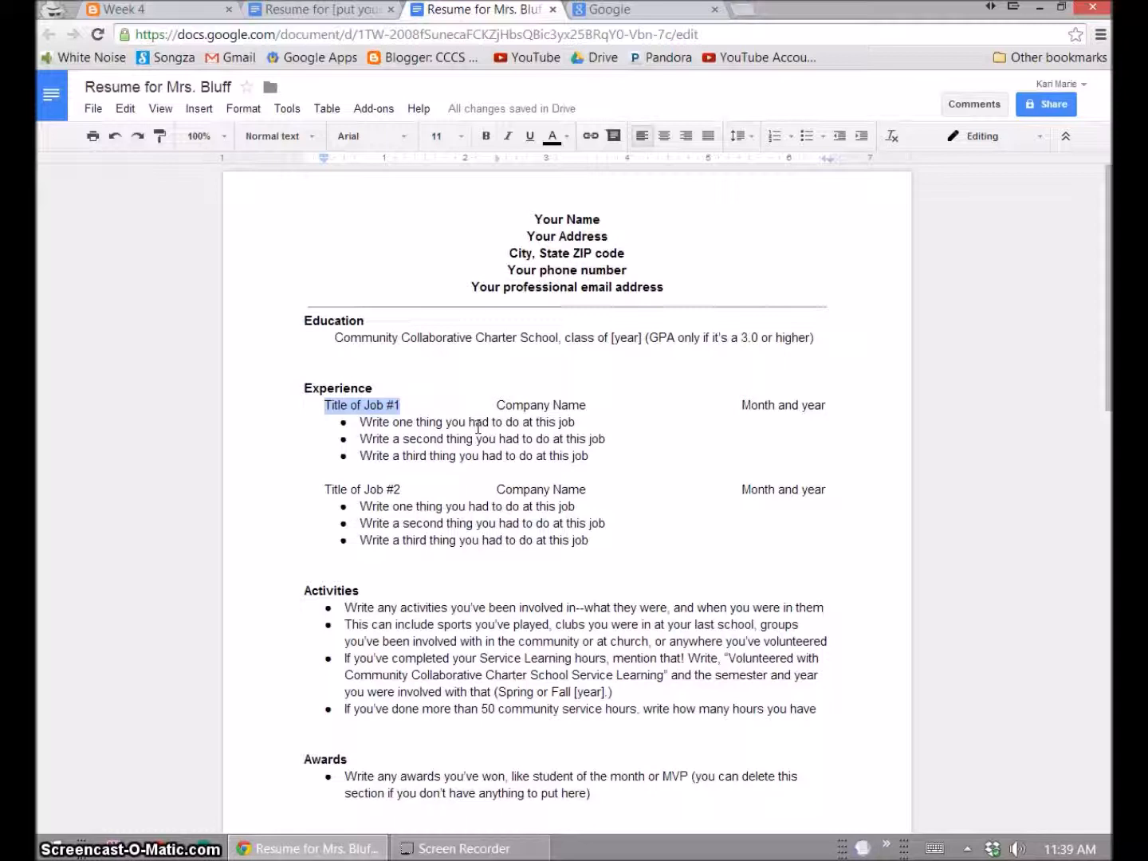
type("Cashier")
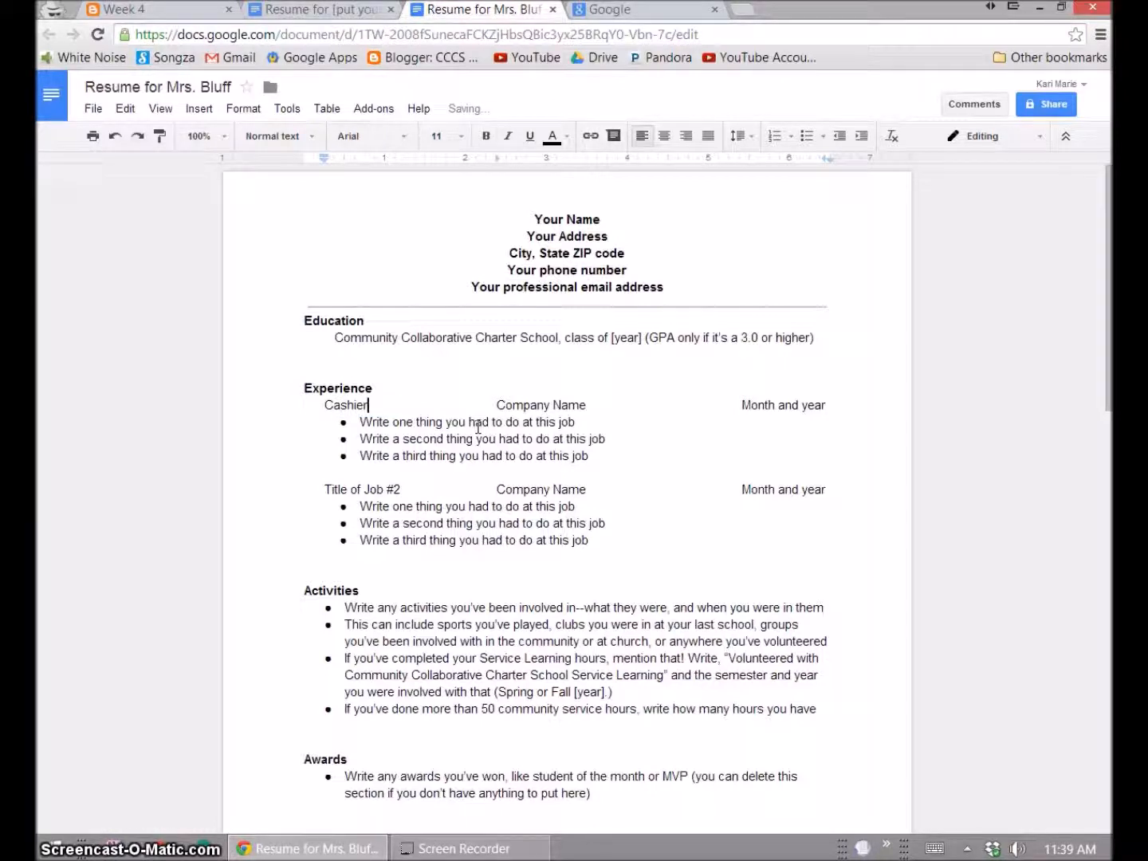
key("Tab")
key("BackSpace")
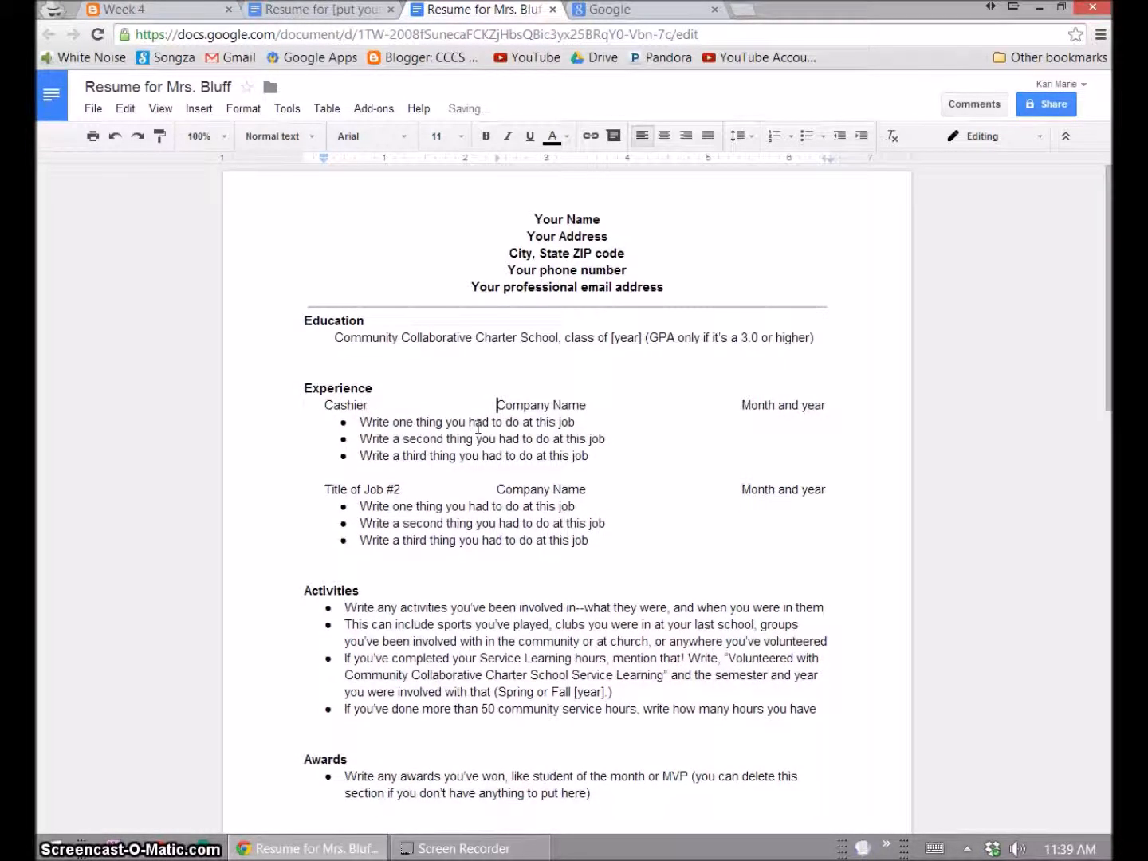
key("ctrl+shift+Right")
key("ctrl+shift+Right")
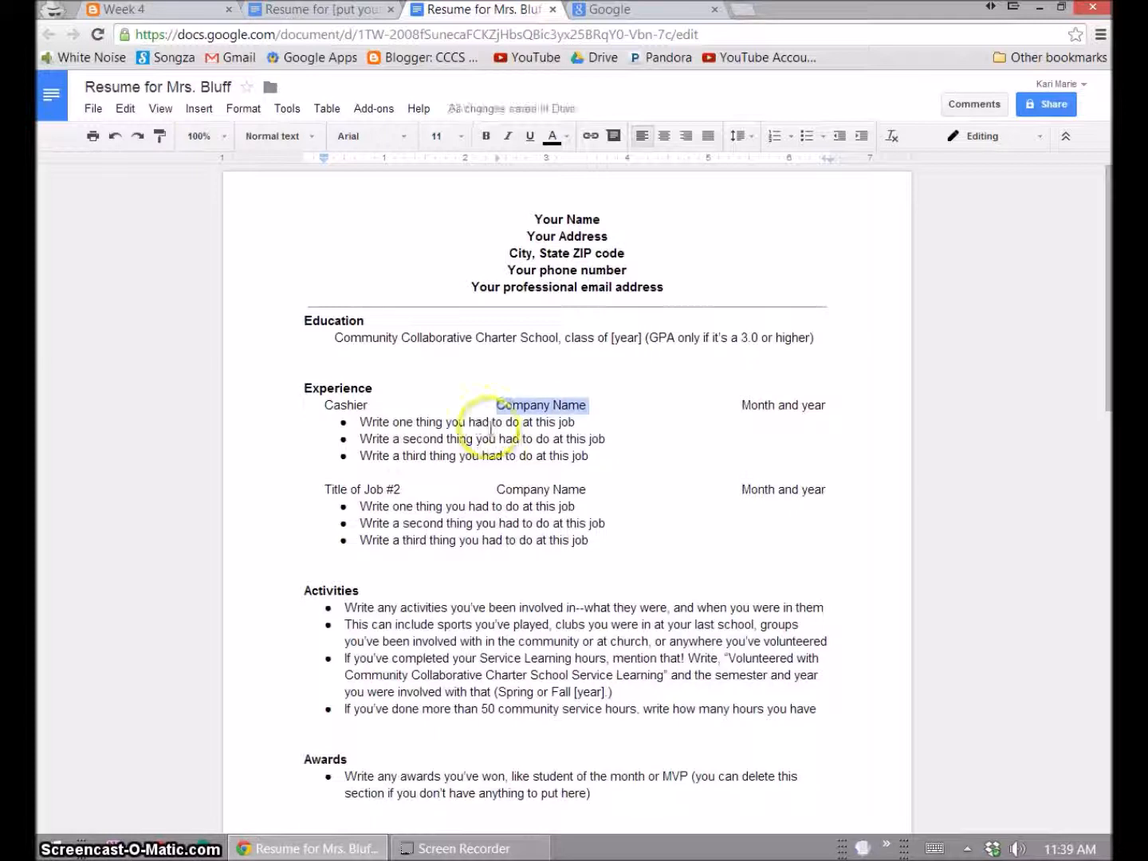
type("McDonald's")
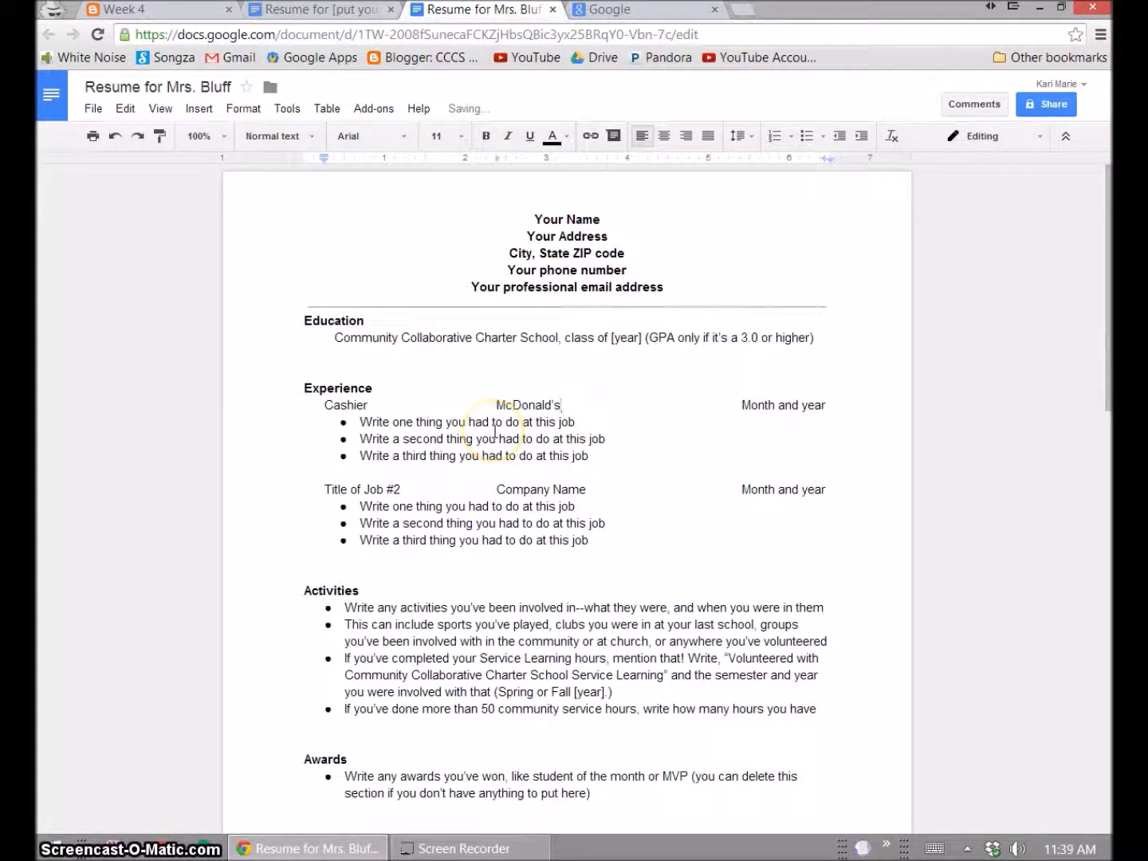
- Set the first job's dates to April 2014 - present
left_click_drag(741, 404, 828, 404)
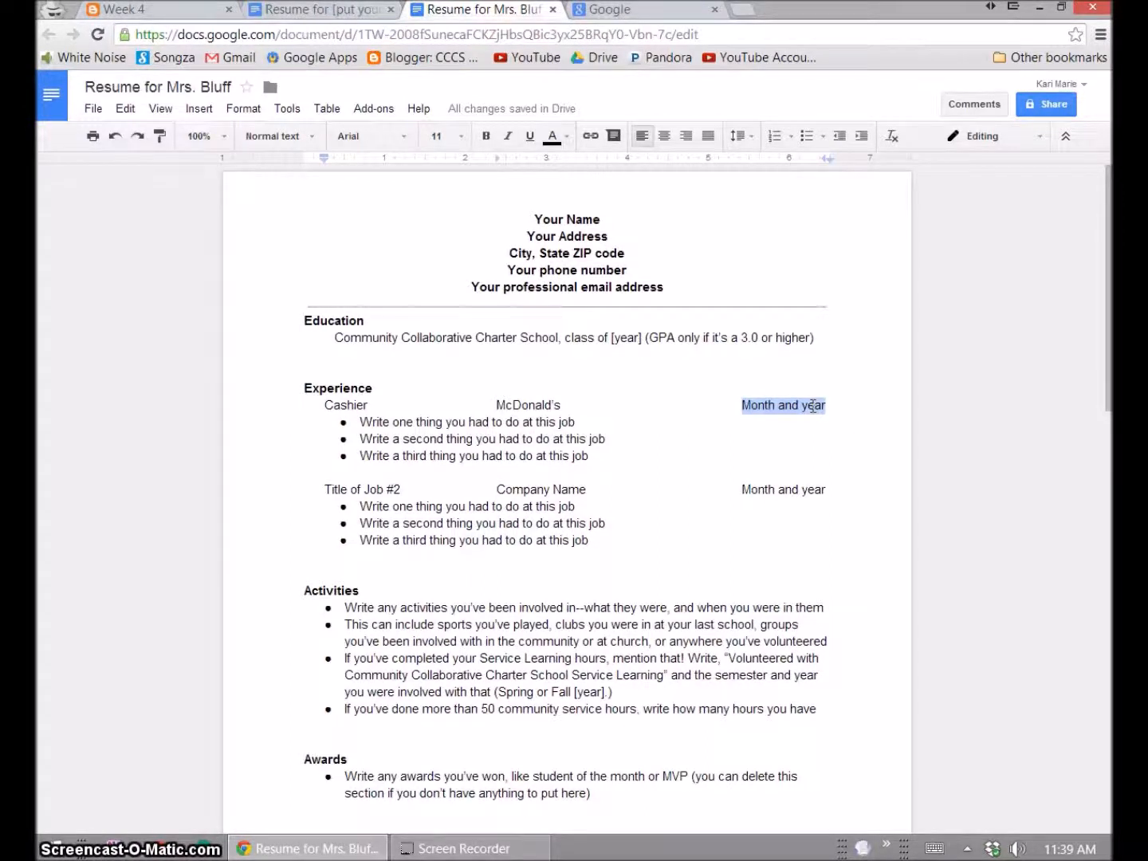
type("April 2014-")
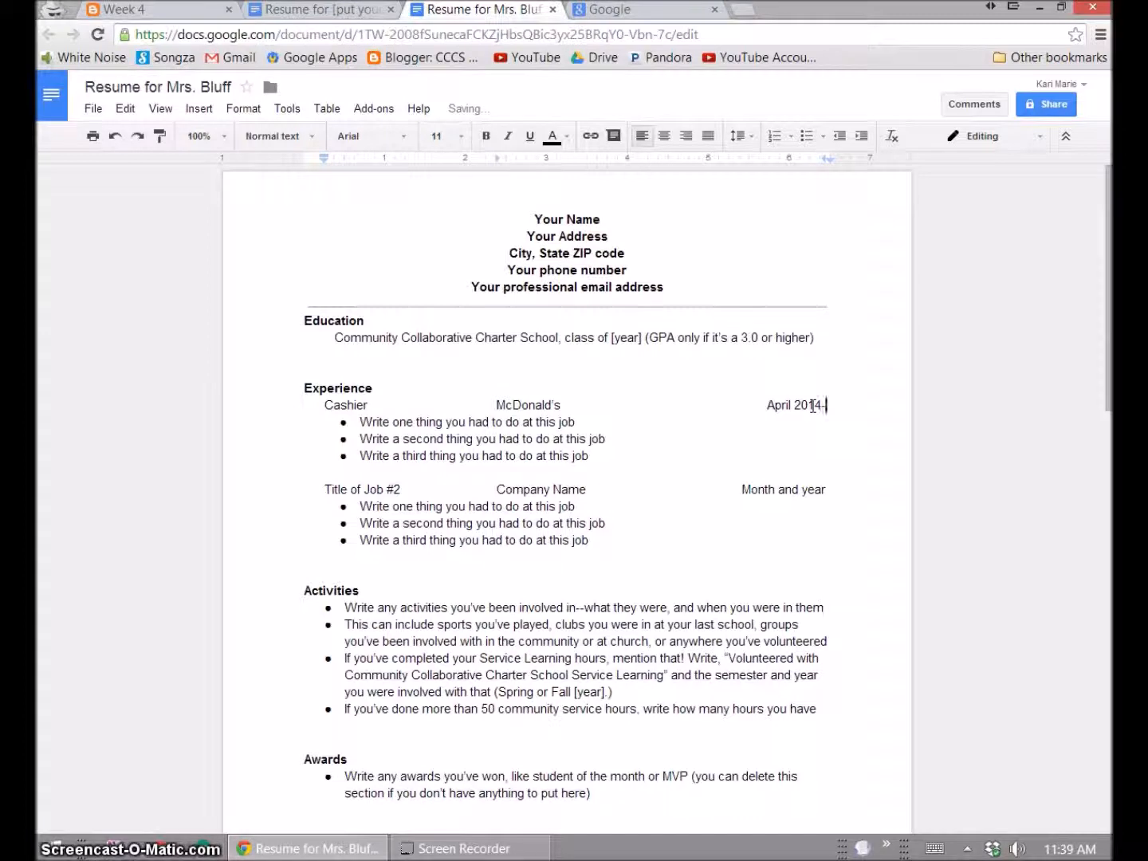
key("BackSpace")
type("- present")
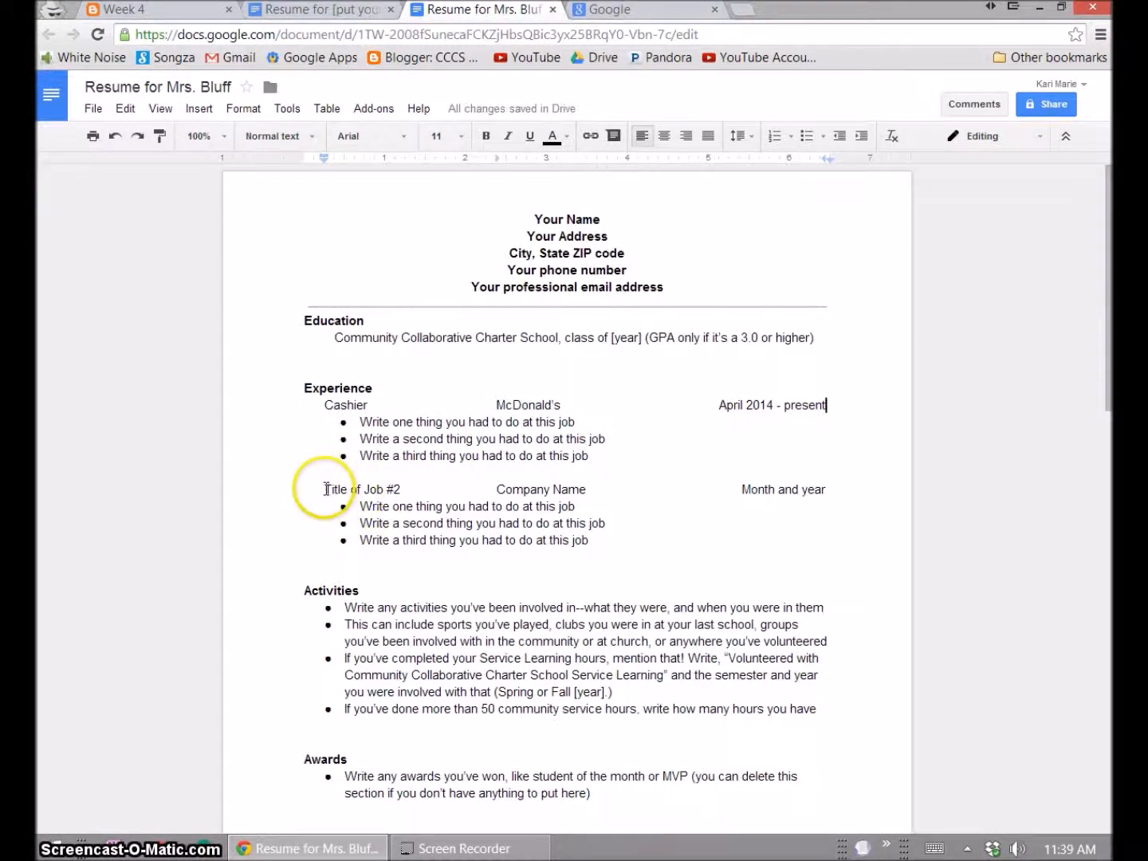
left_click_drag(324, 490, 406, 487)
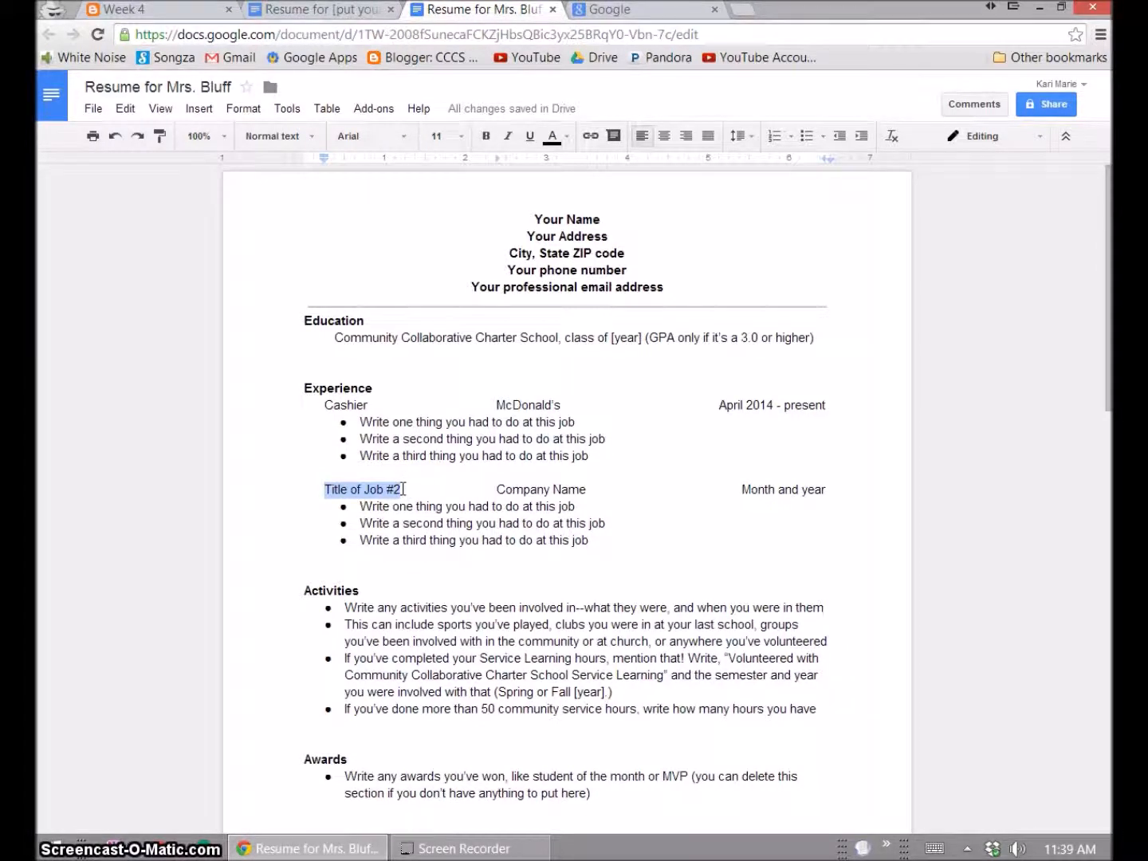
- Enter Cashier, Taco Bell and July 2013 - April 2014 for the second job
type("Cashier")
key("Right")
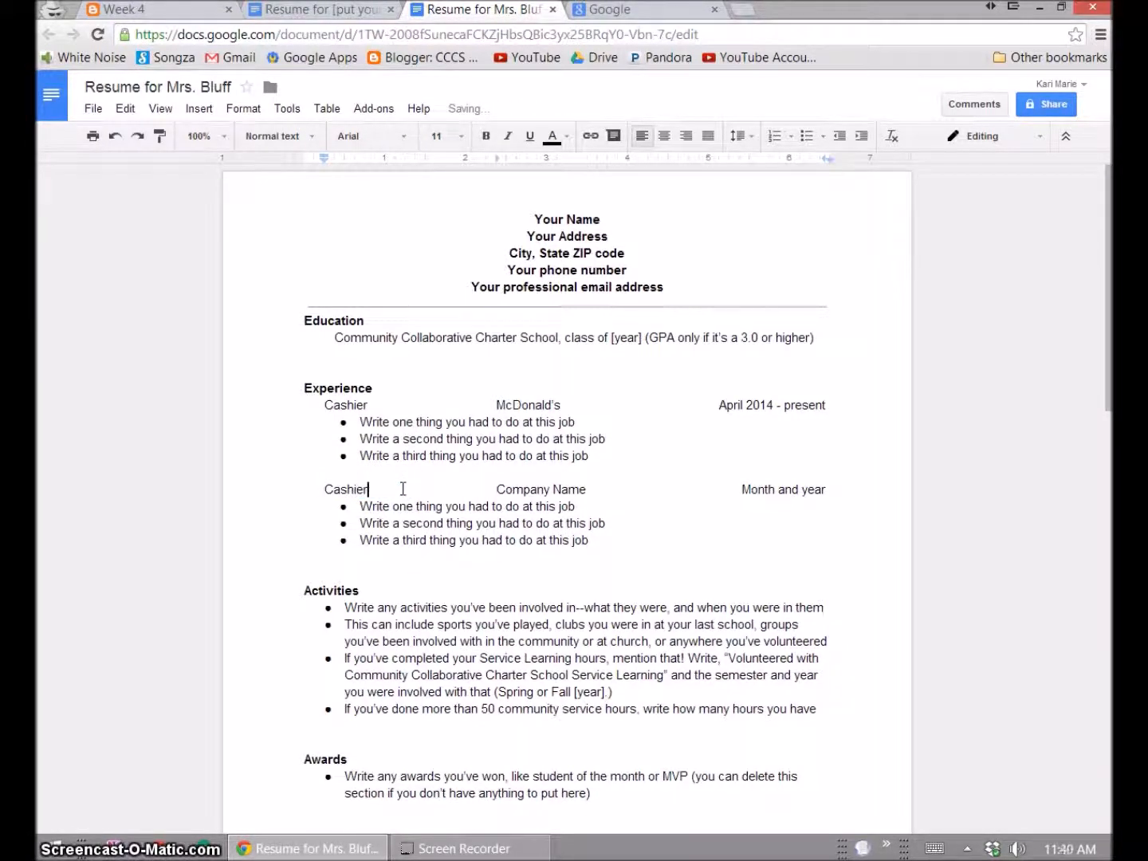
key("ctrl+shift+Right")
key("ctrl+shift+Right")
type("Tac")
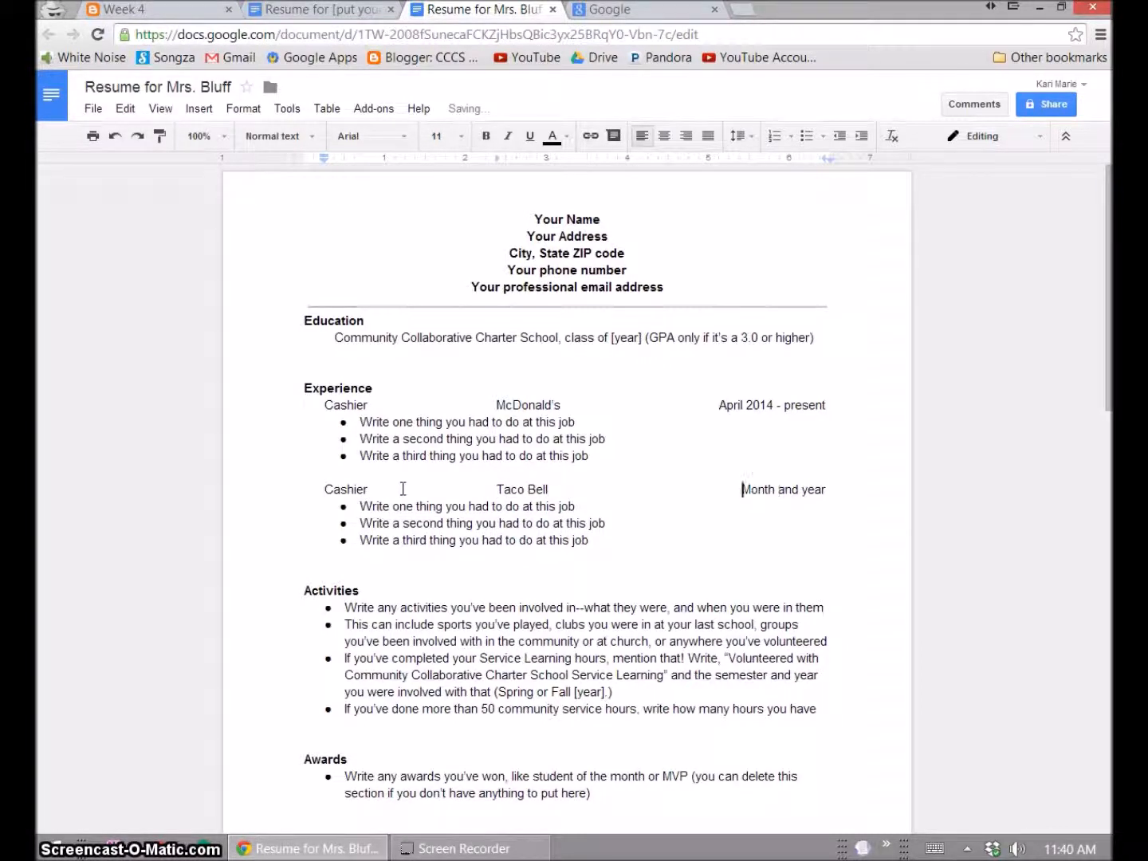
key("ctrl+shift+Right")
key("ctrl+shift+Right")
key("ctrl+shift+Right")
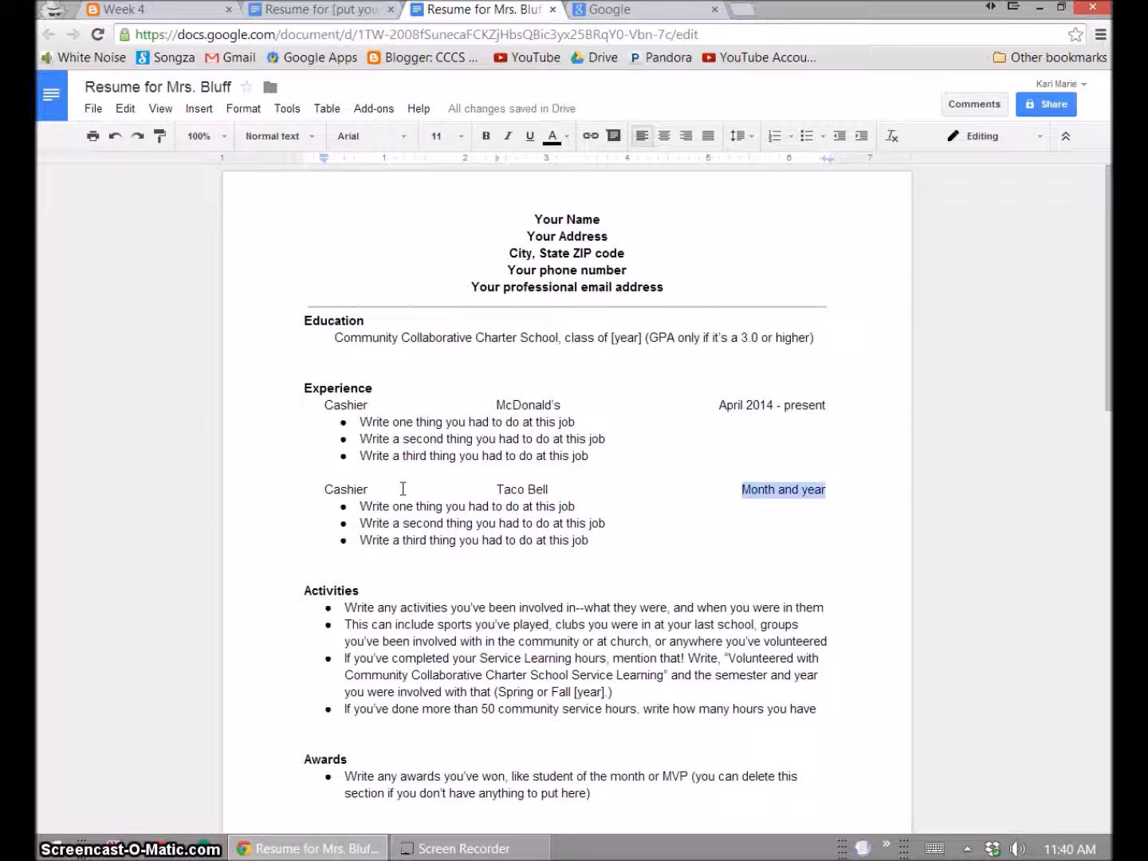
type("Jul")
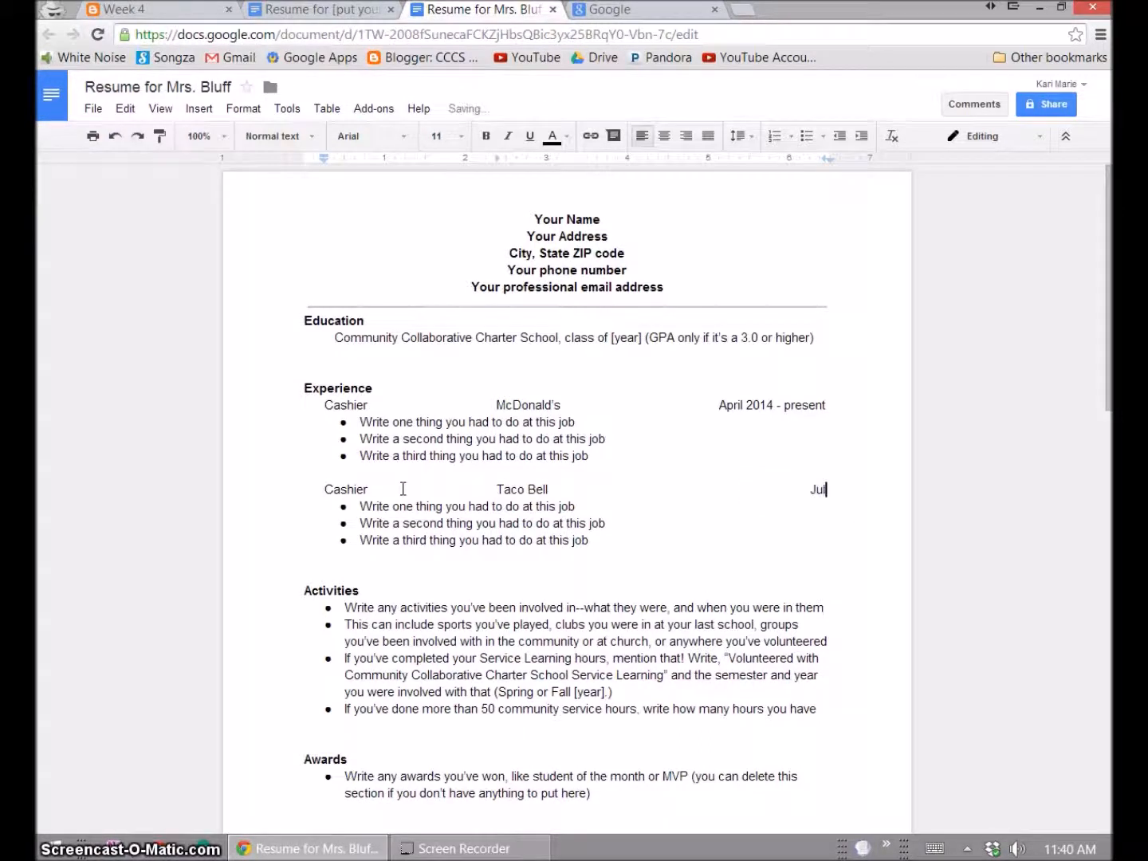
type("y 2013 -")
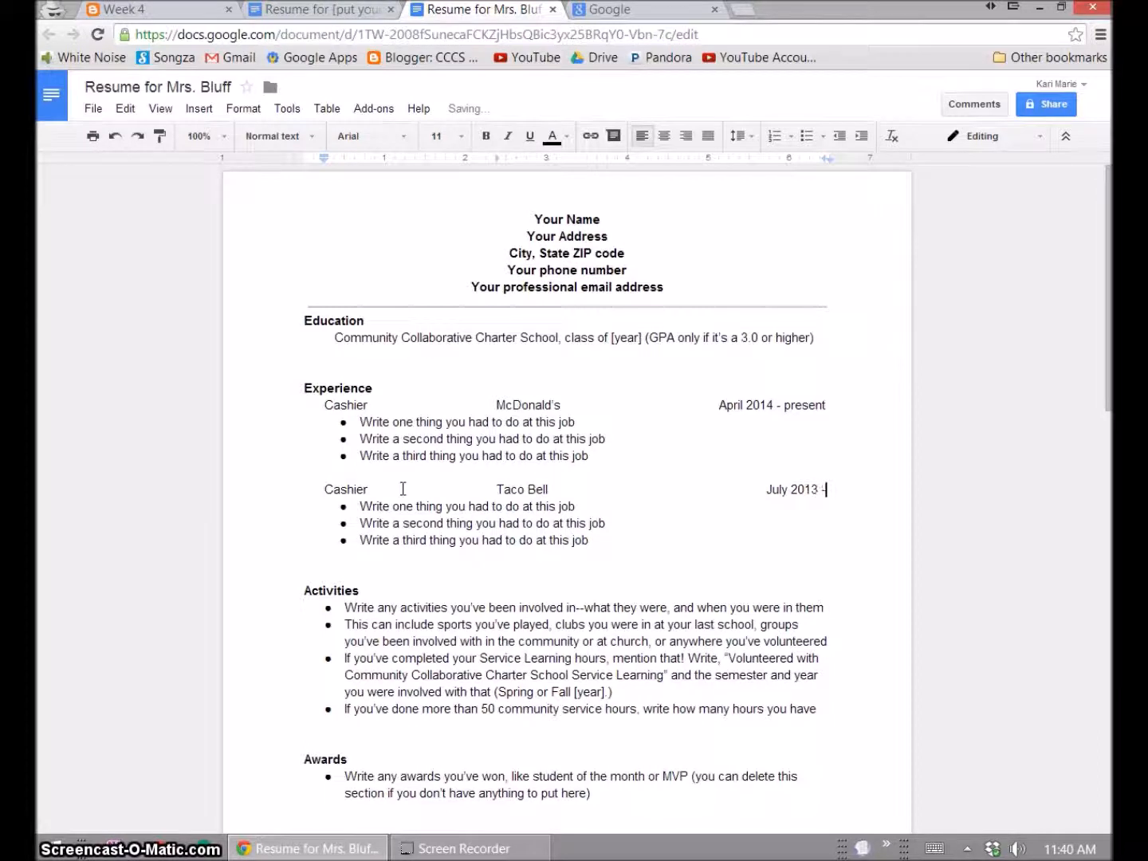
type(" April 2014")
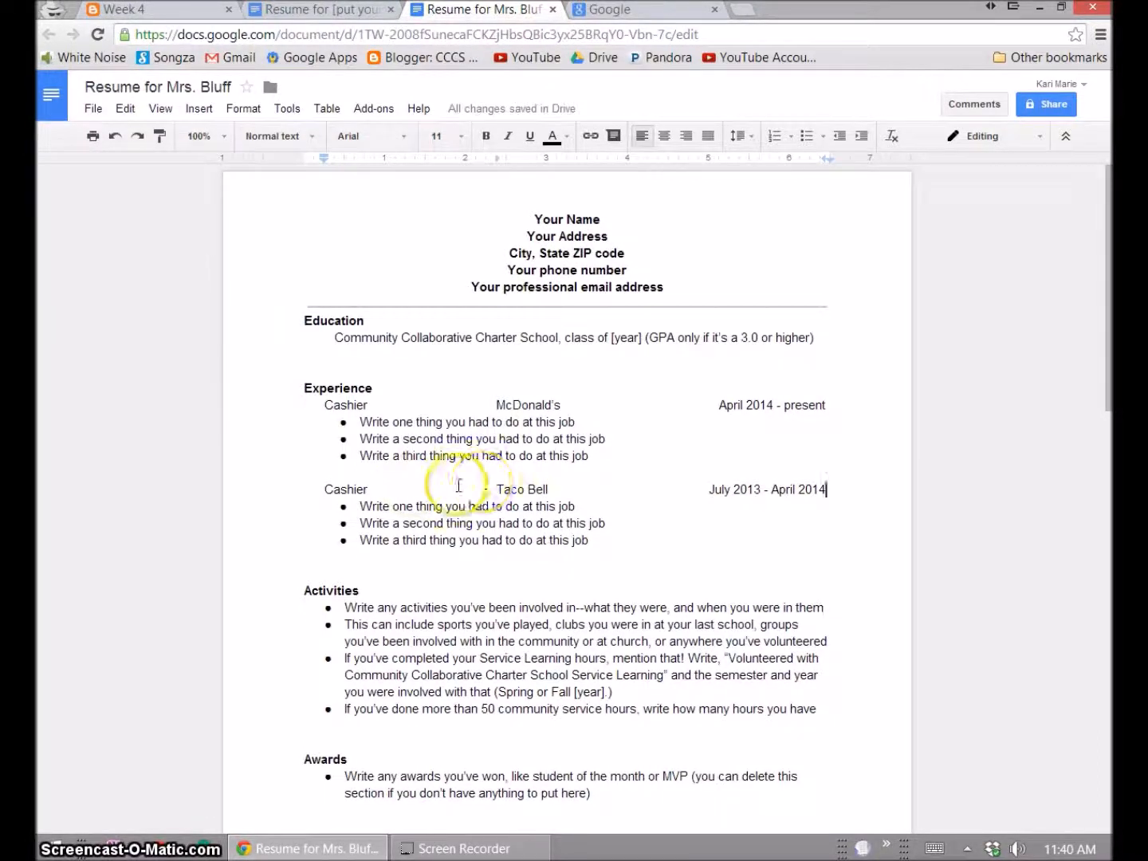
left_click(427, 421)
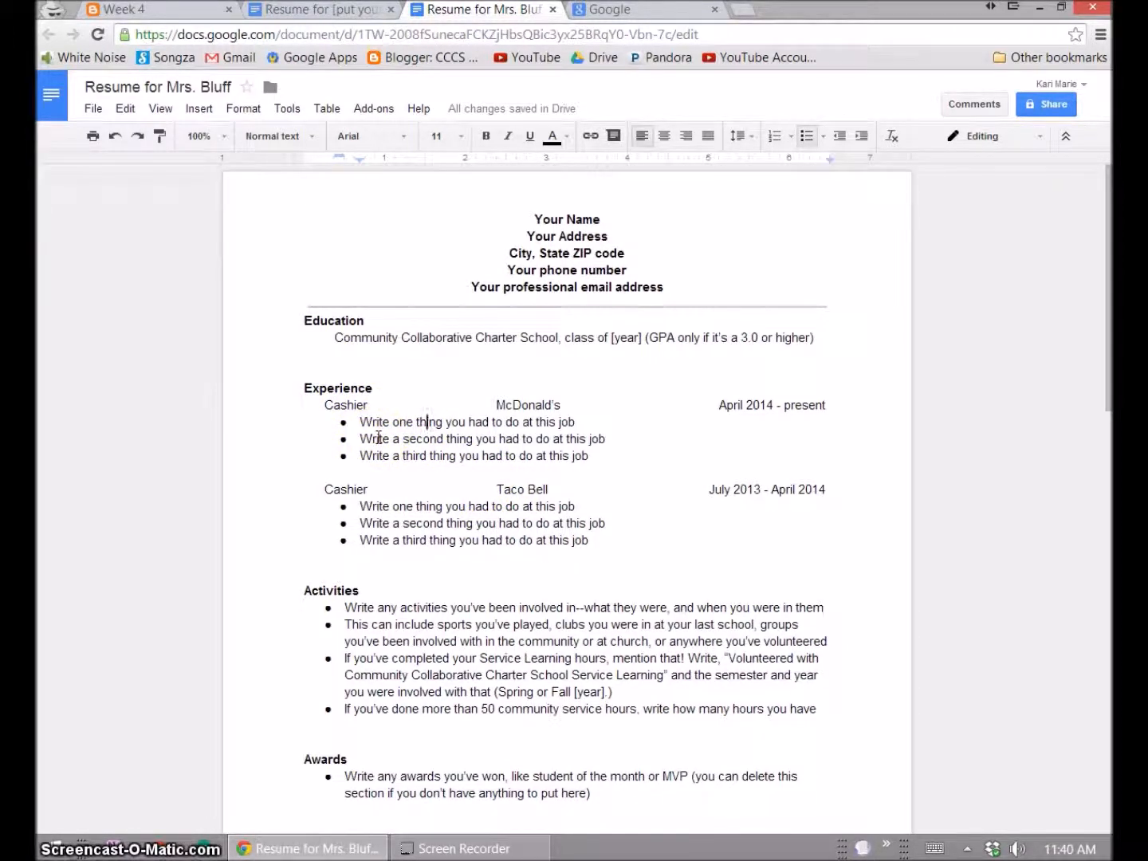
left_click(357, 405)
left_click(811, 408)
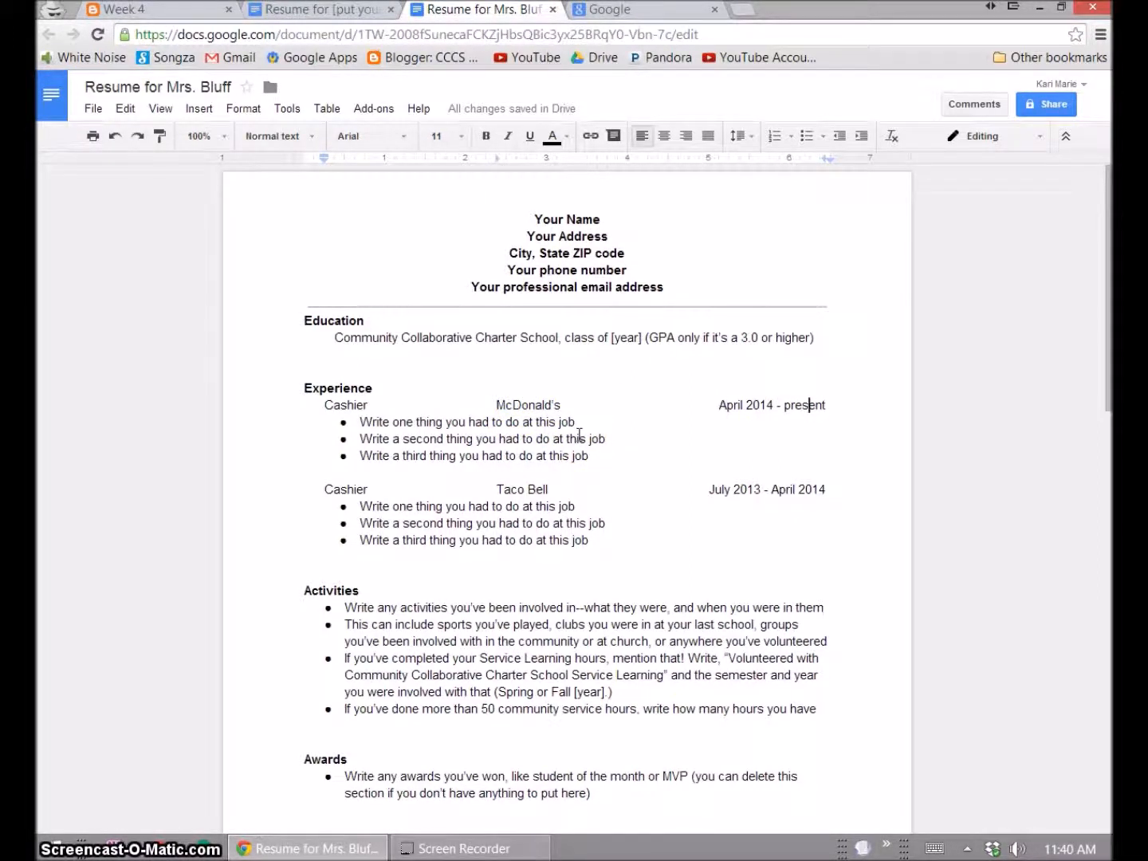
left_click(427, 624)
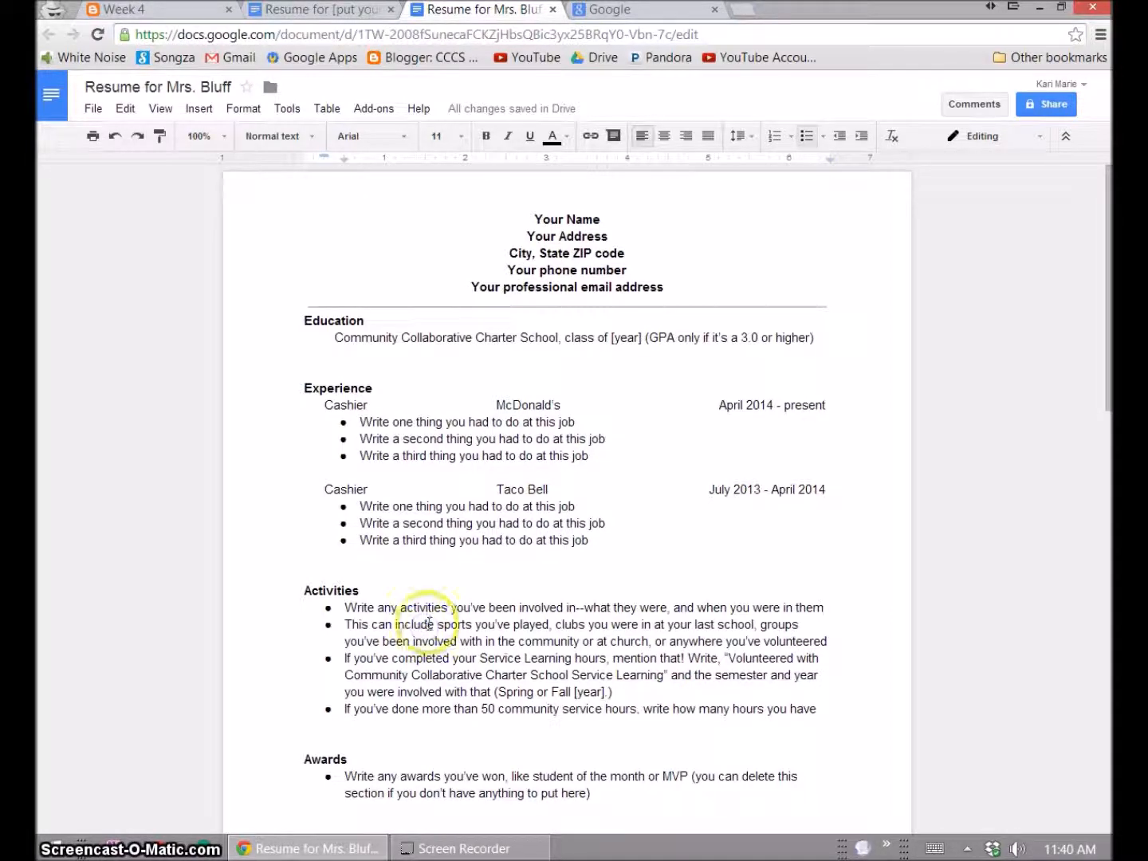
scroll(431, 624, "down", 1)
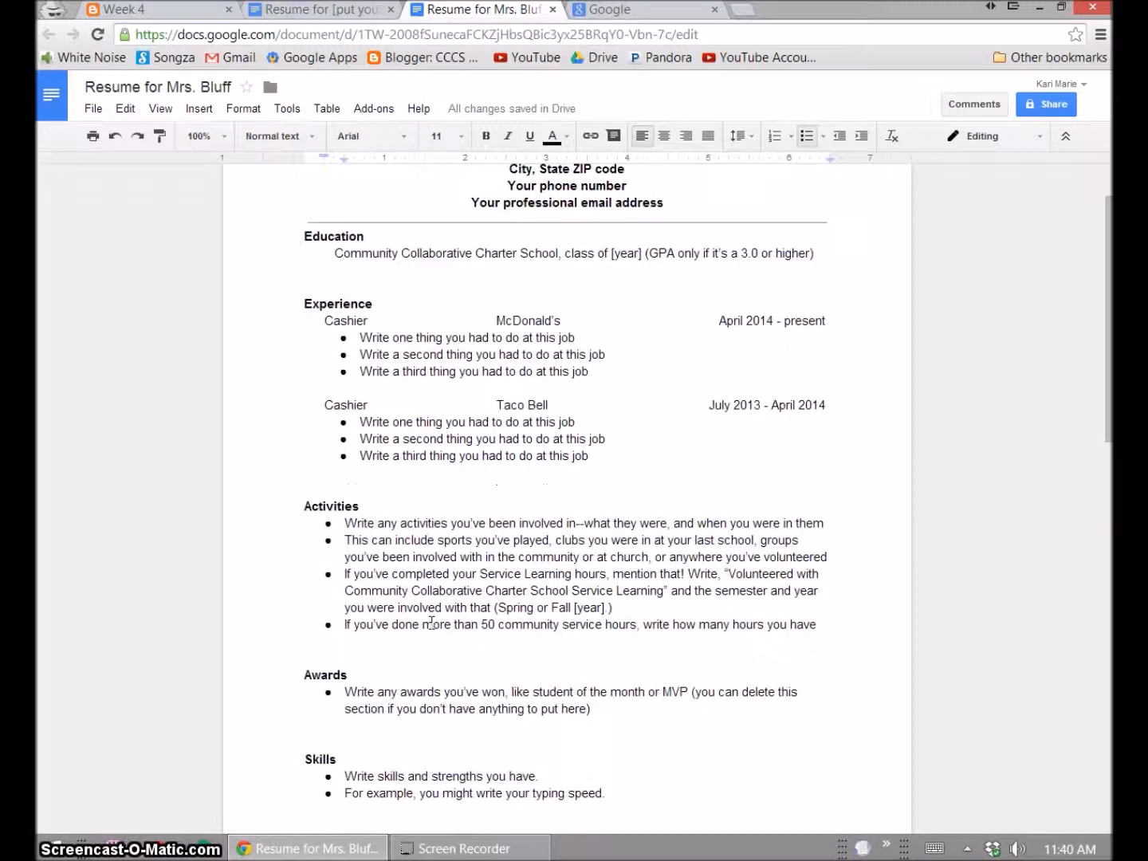
left_click(318, 406)
left_click_drag(318, 406, 846, 451)
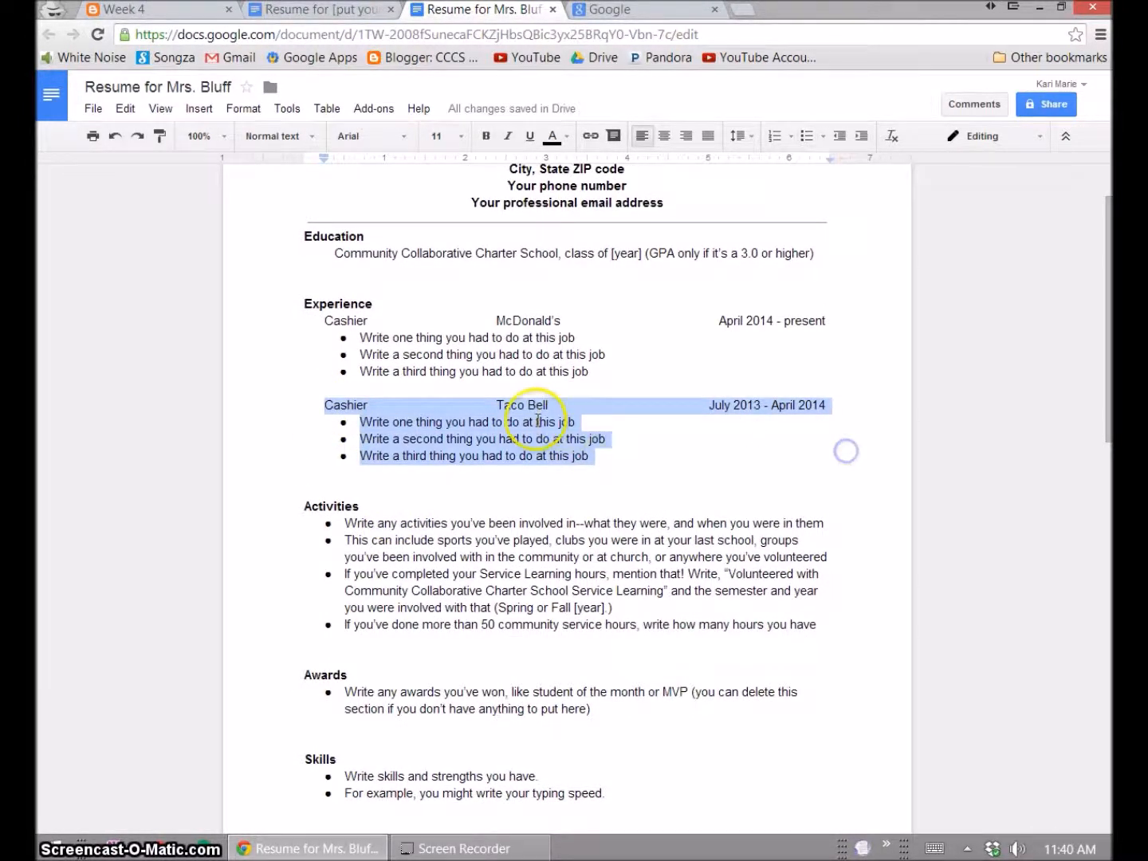
left_click(360, 397)
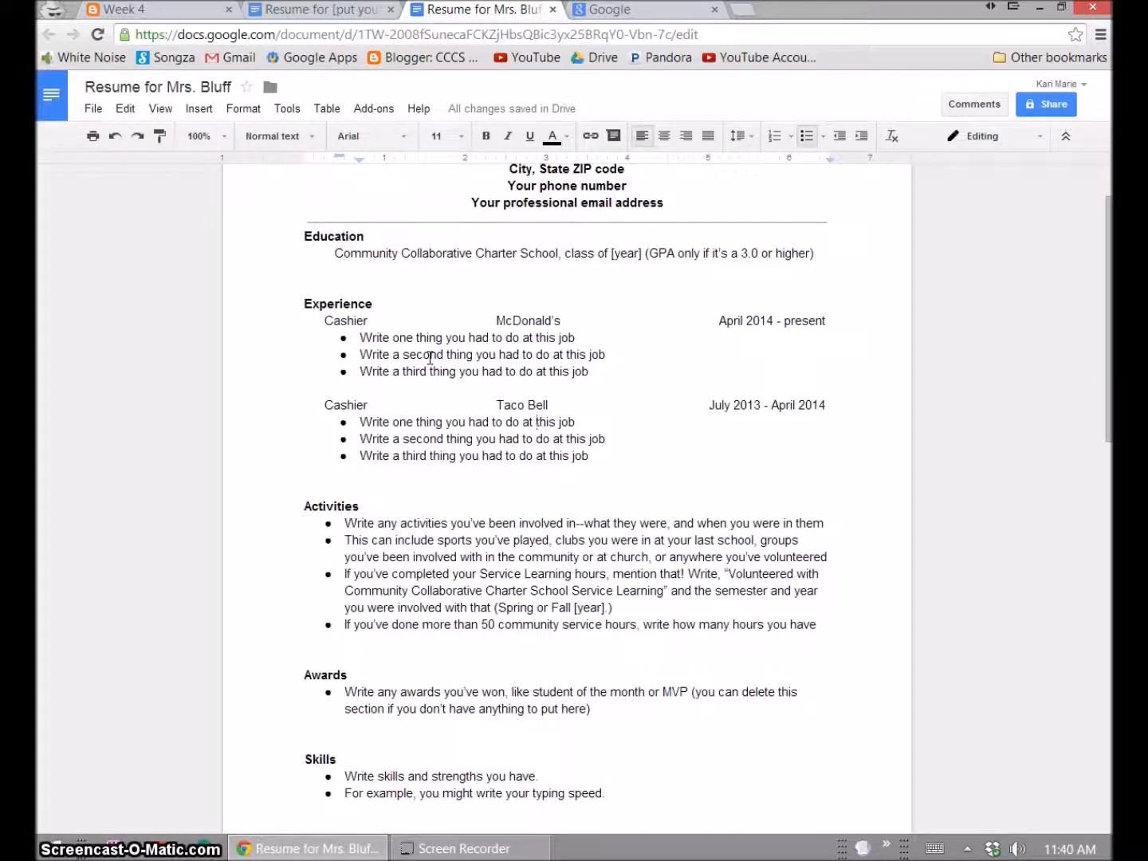
left_click_drag(285, 291, 566, 466)
key("Delete")
key("ctrl+z")
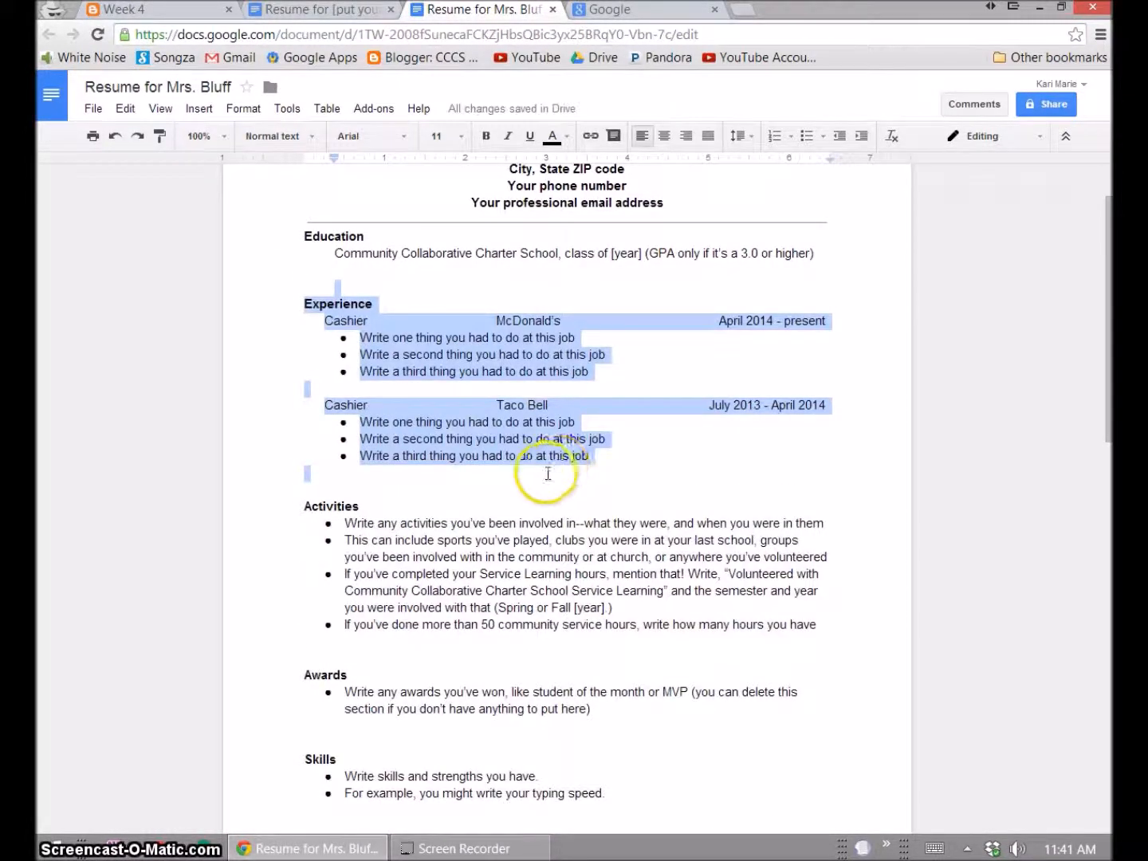
left_click(547, 475)
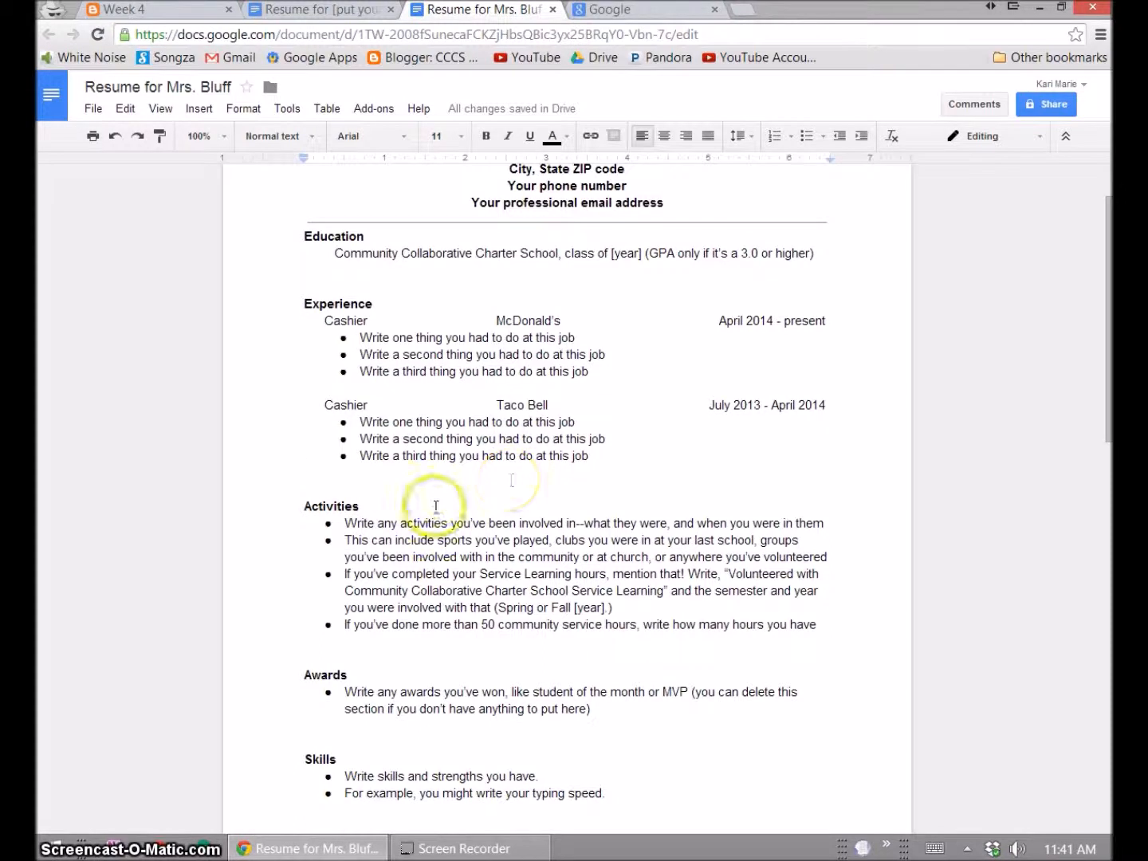
- Review the first Activities bullet and its suggested Volunteered wording
left_click(357, 527)
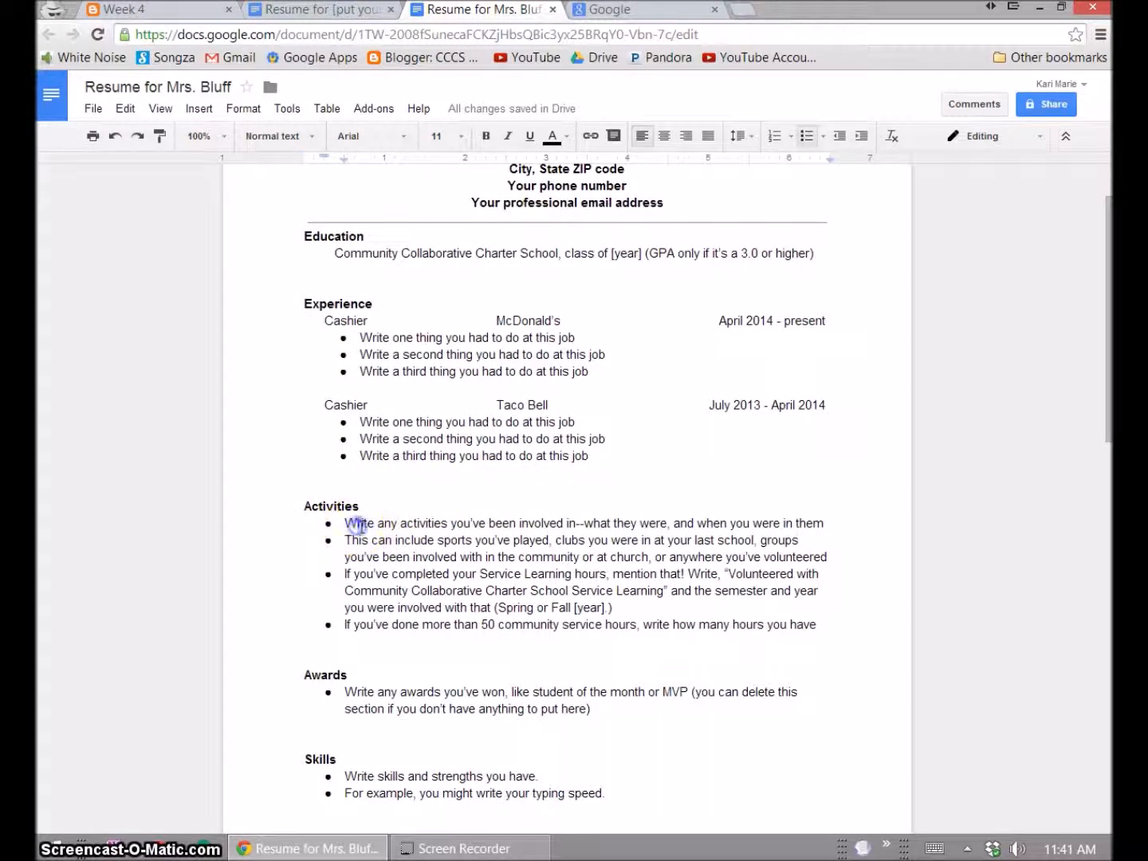
left_click(391, 529)
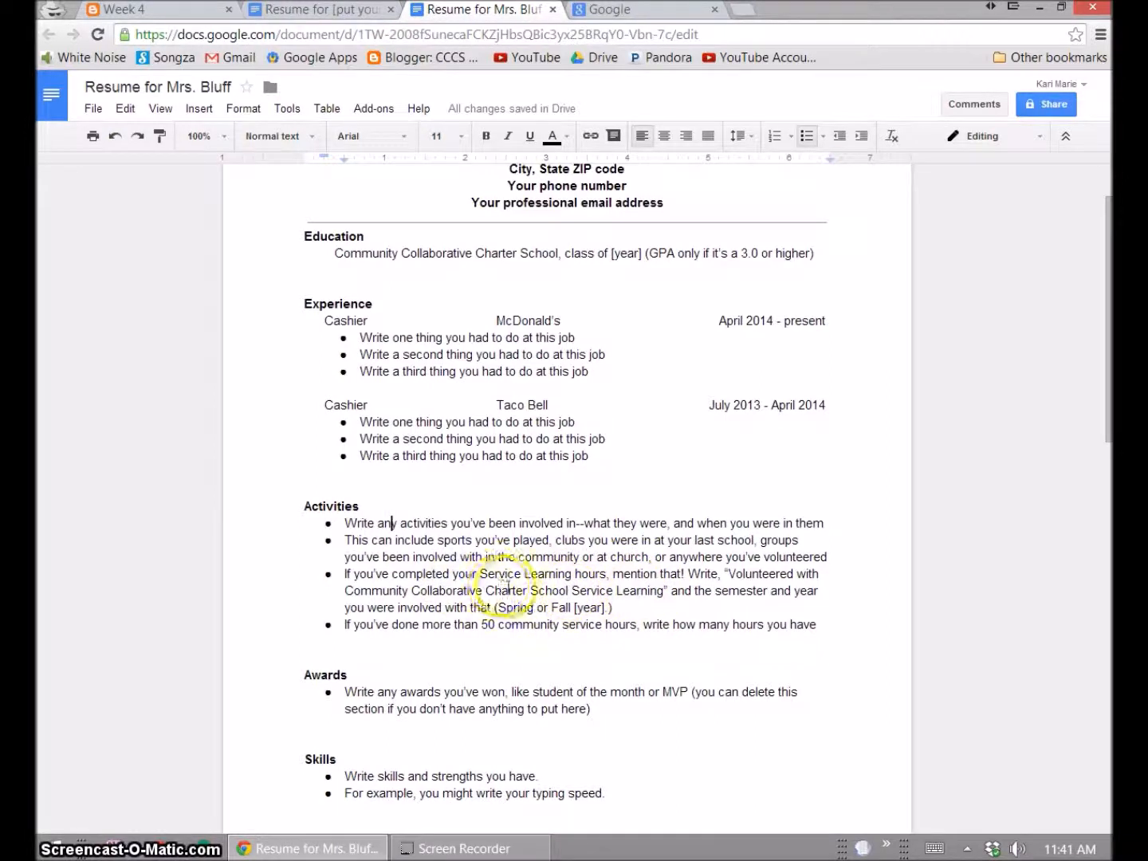
left_click(729, 573)
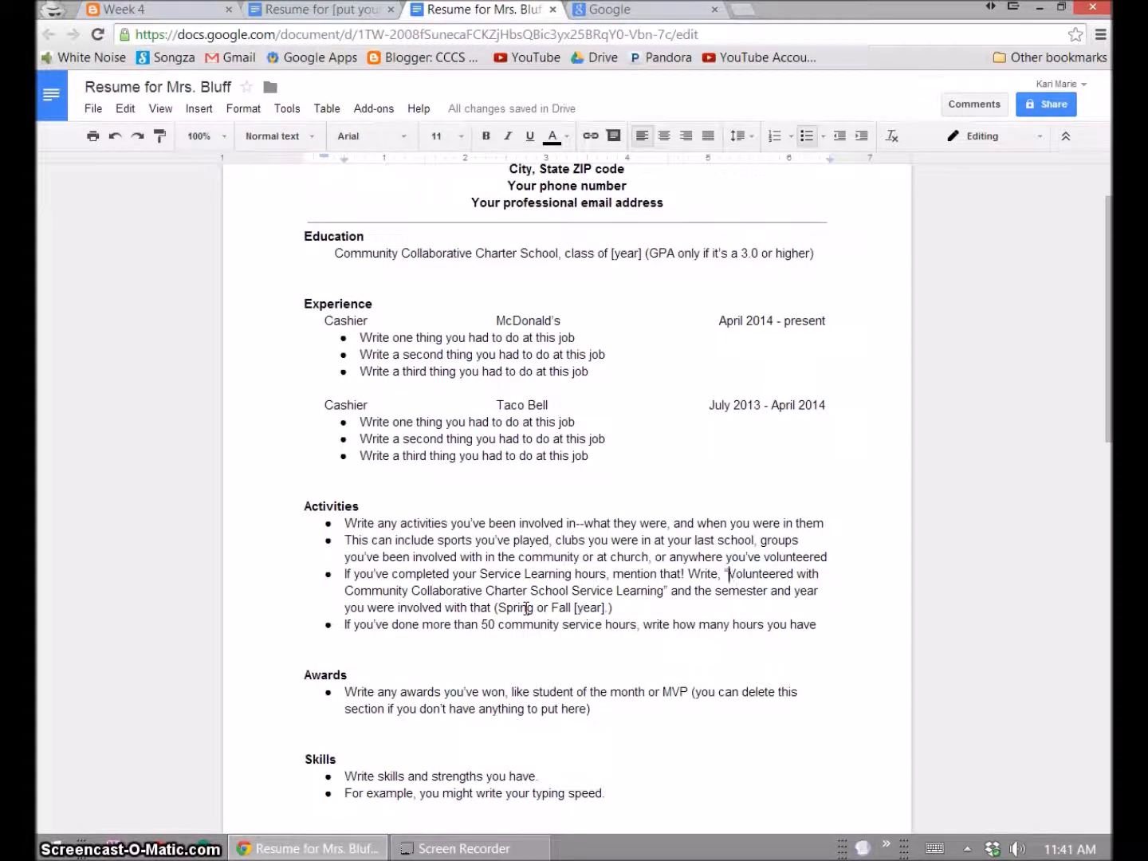
- Append a last Activities bullet: 'Completed 100 hours of community service projects'
left_click(351, 624)
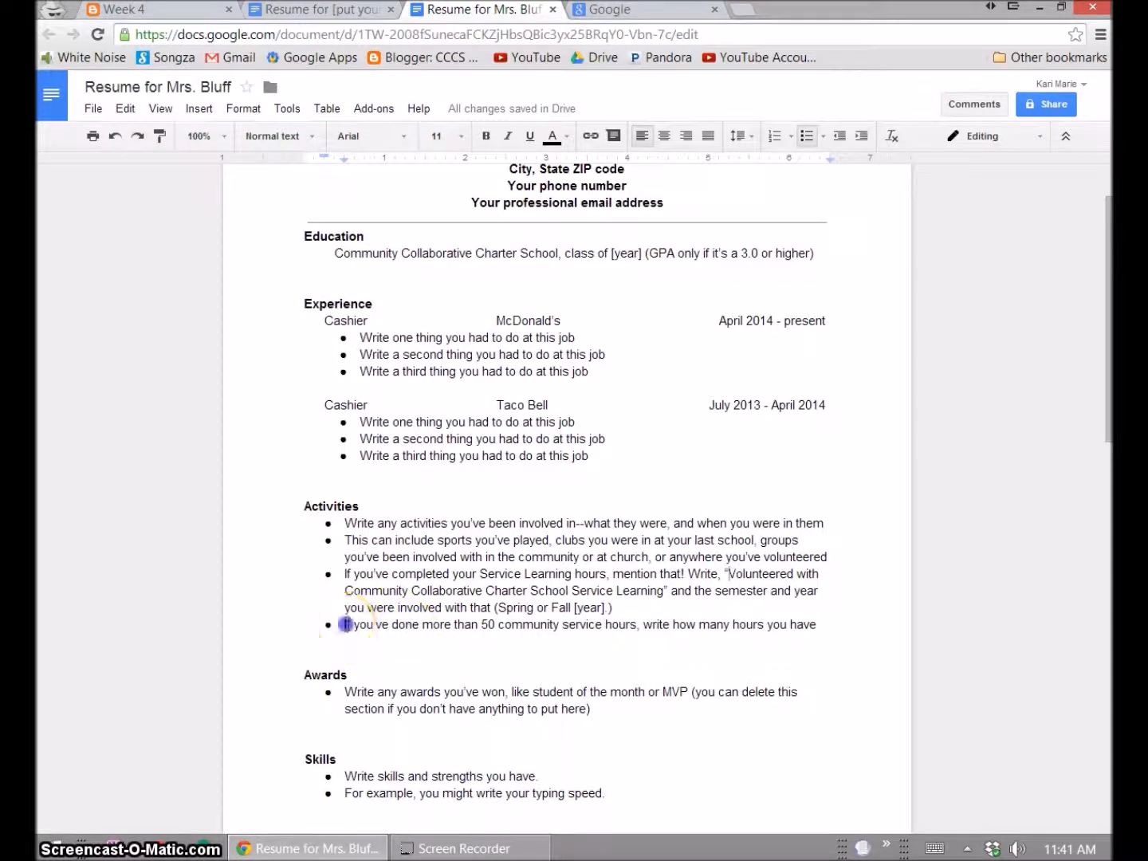
left_click(812, 624)
key("Return")
type("Completed 100 hours of")
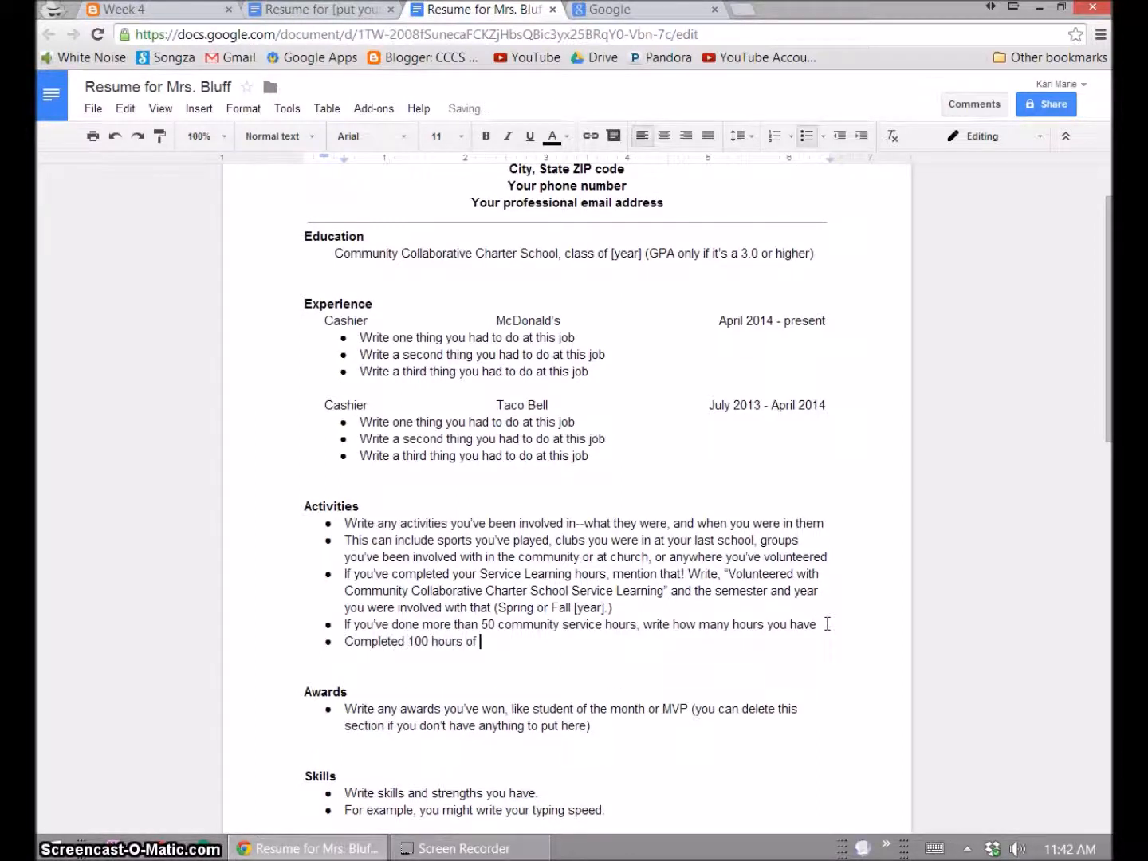
type(" commu")
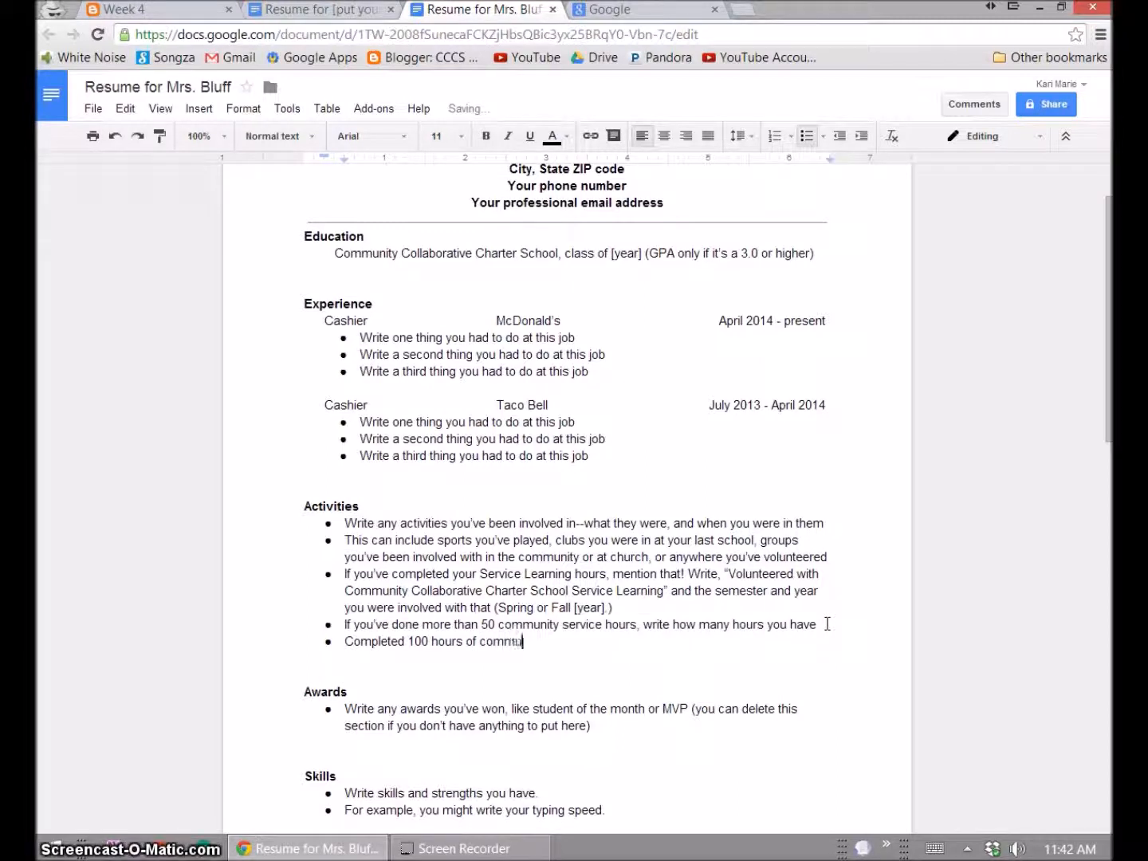
type("nity service projects")
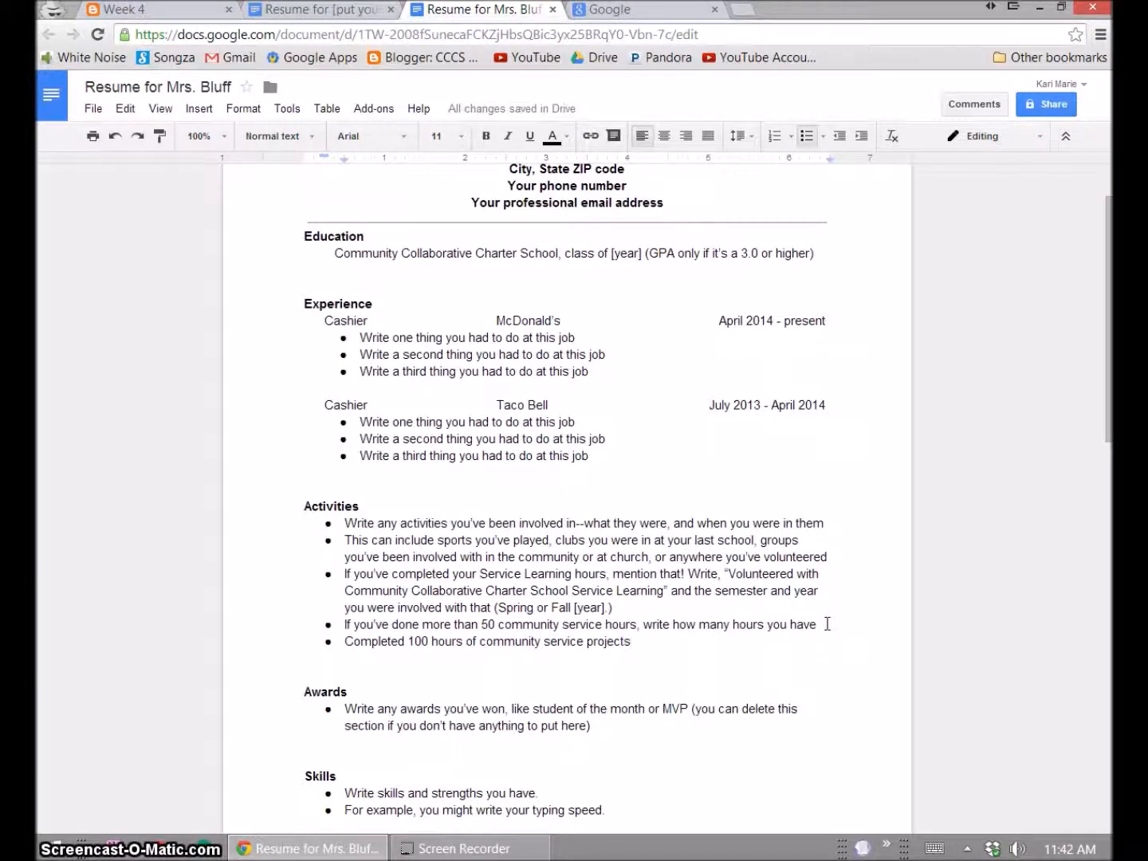
scroll(765, 627, "down", 3)
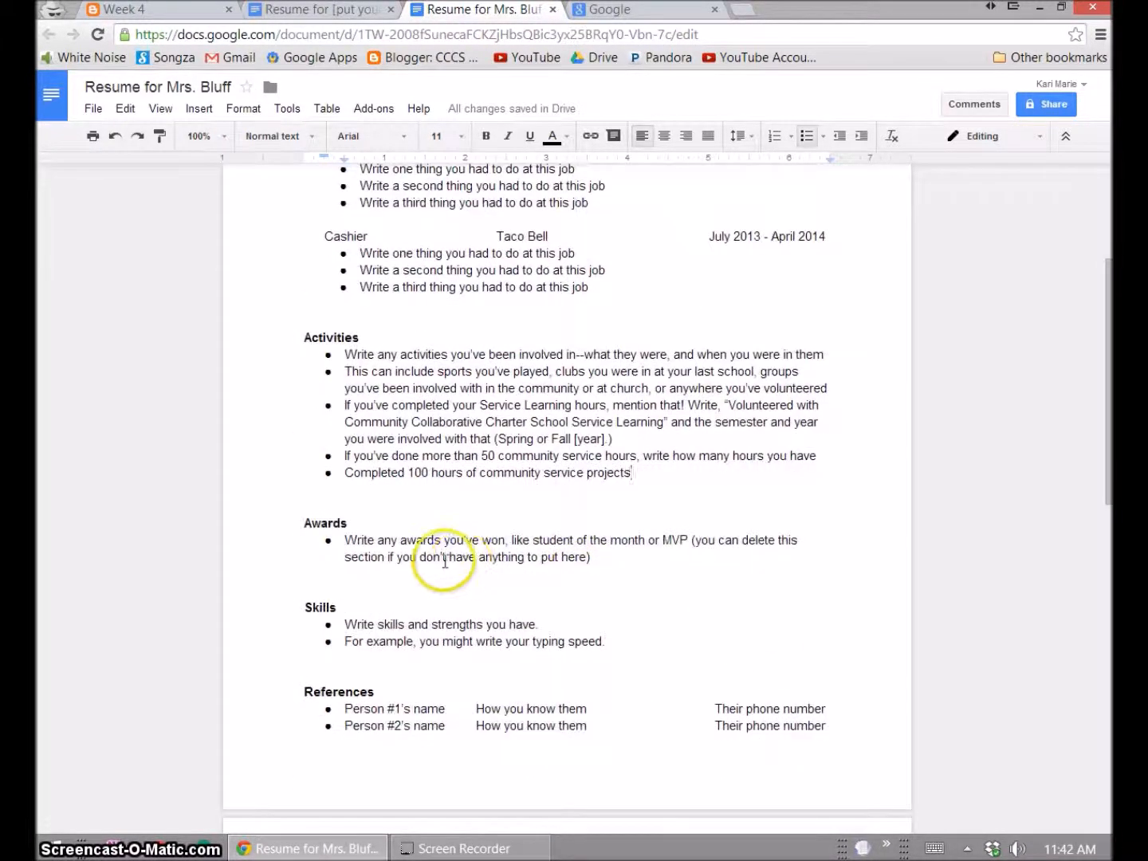
left_click(345, 540)
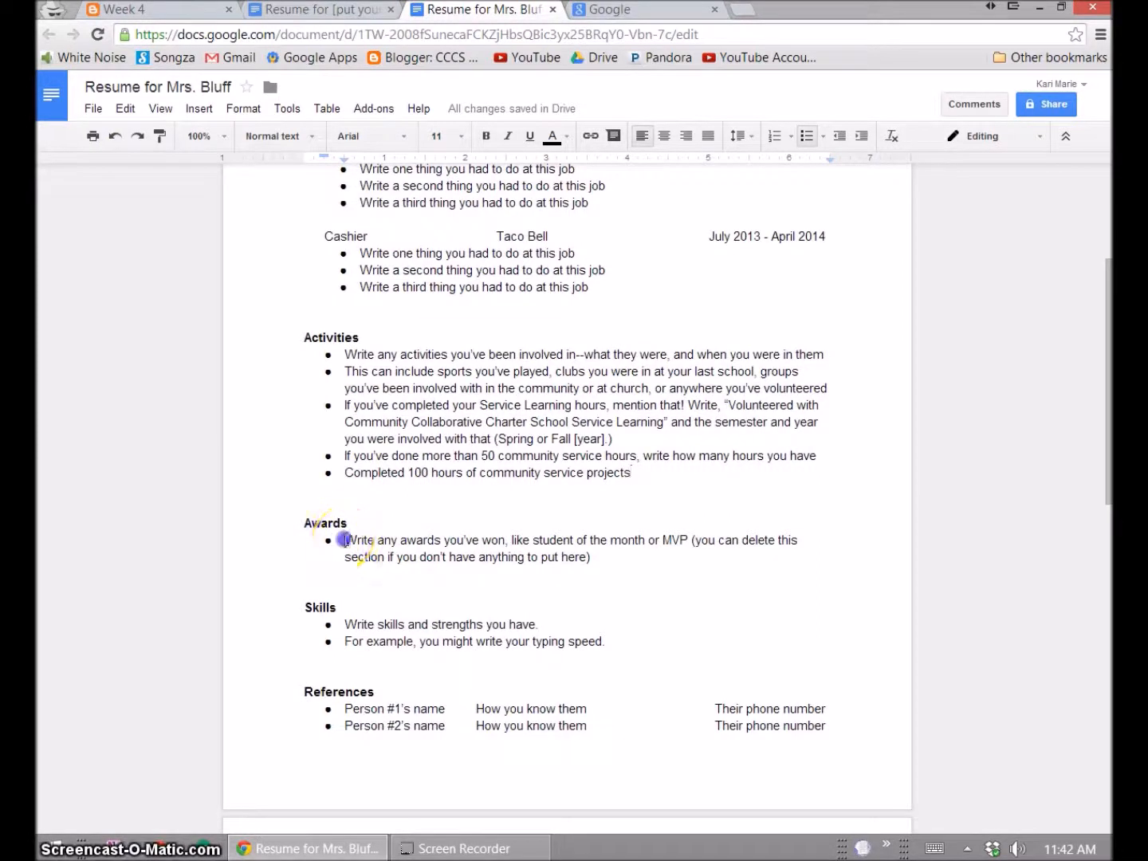
left_click(477, 544)
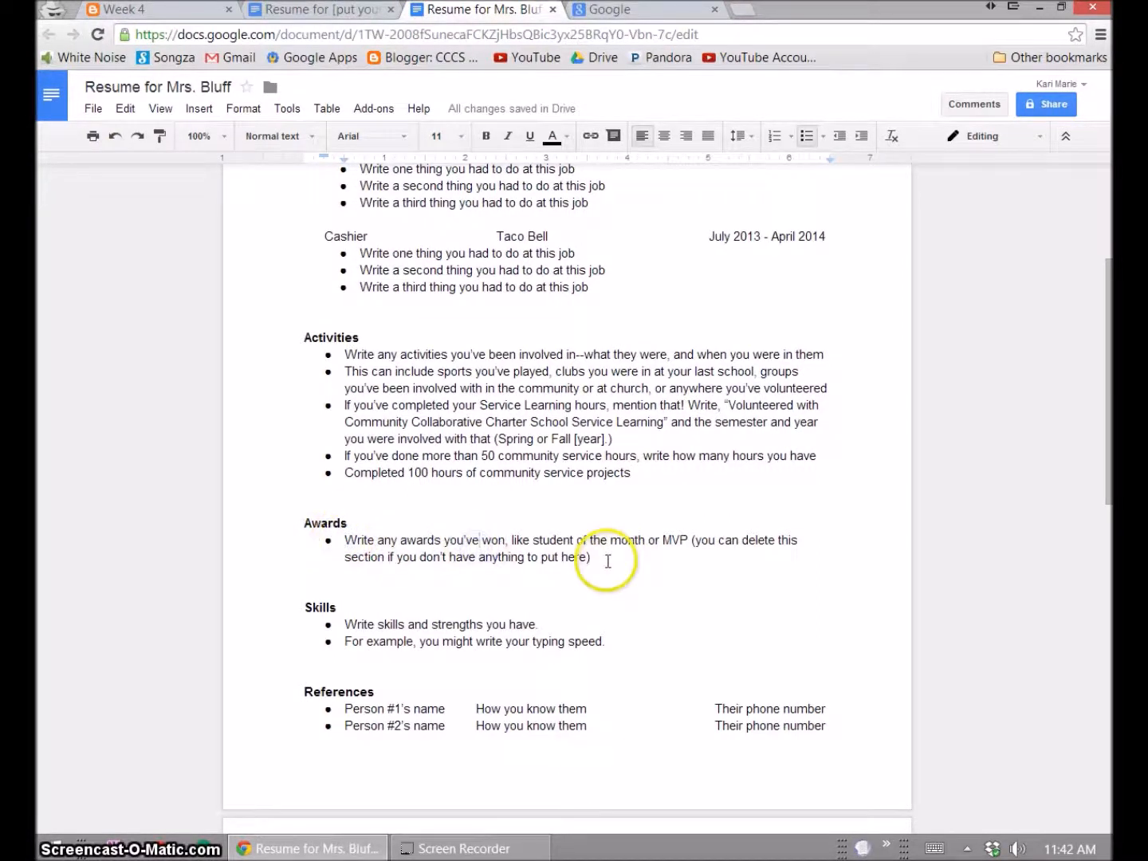
left_click_drag(607, 561, 498, 550)
left_click(556, 539)
left_click(640, 542)
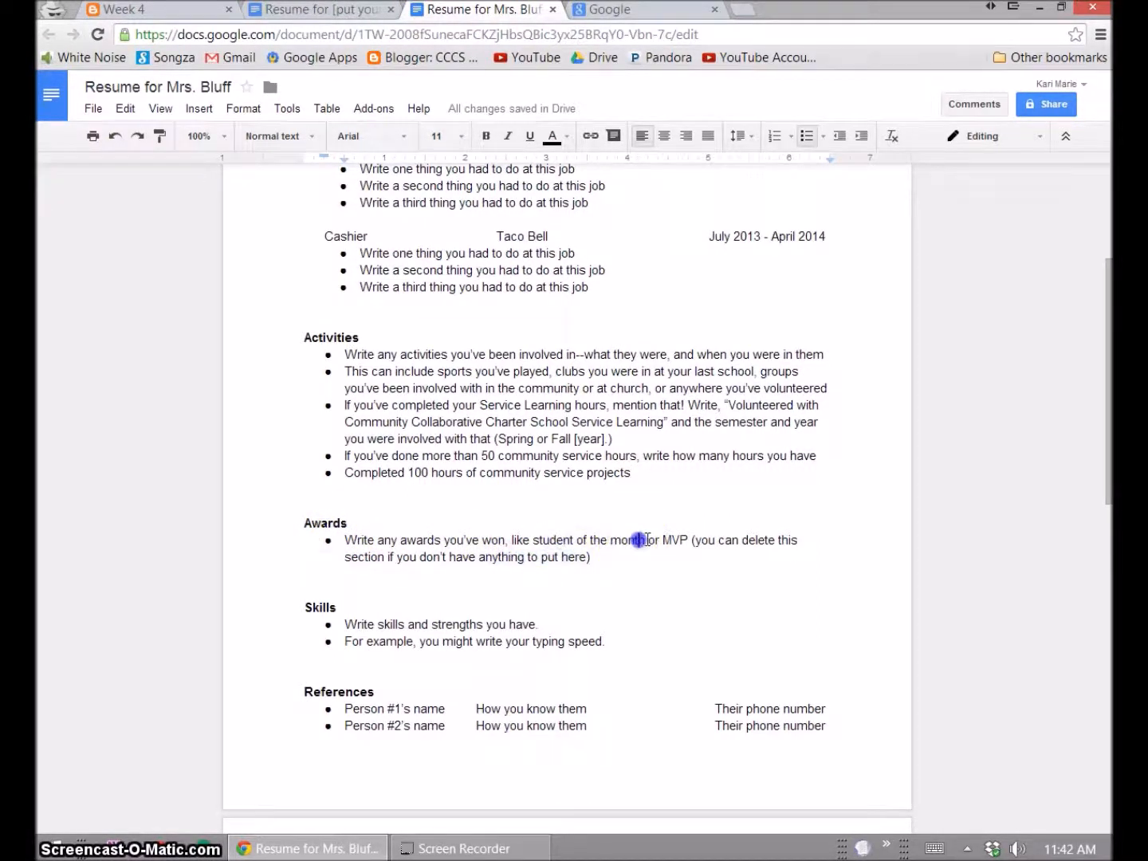
left_click(671, 540)
mouse_move(598, 553)
left_mouse_down()
mouse_move(349, 541)
mouse_move(602, 569)
left_mouse_up()
left_click(346, 541)
left_click(600, 564)
left_click_drag(301, 609, 349, 628)
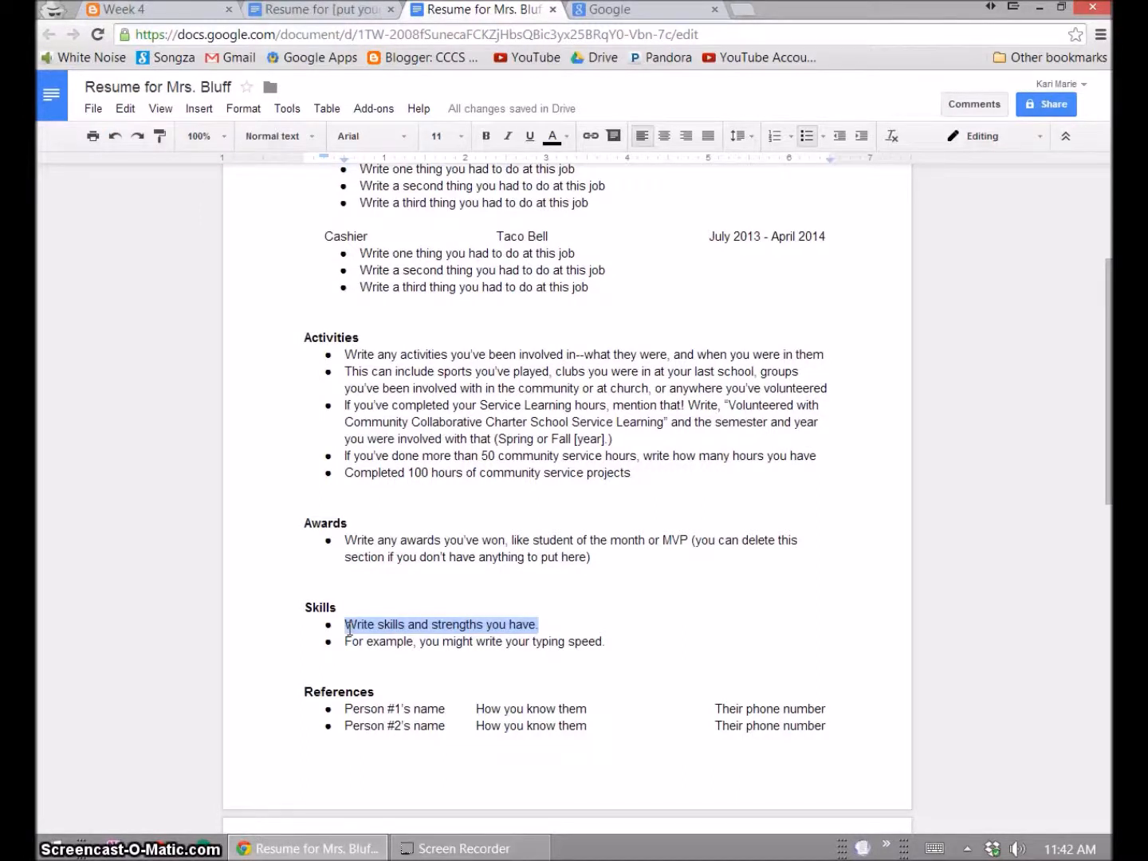
- Fill Skills with 'Typing: 25 words per minute', 'Communicates well with others' and 'Very organized.'
type("Typing: 25 words per minute")
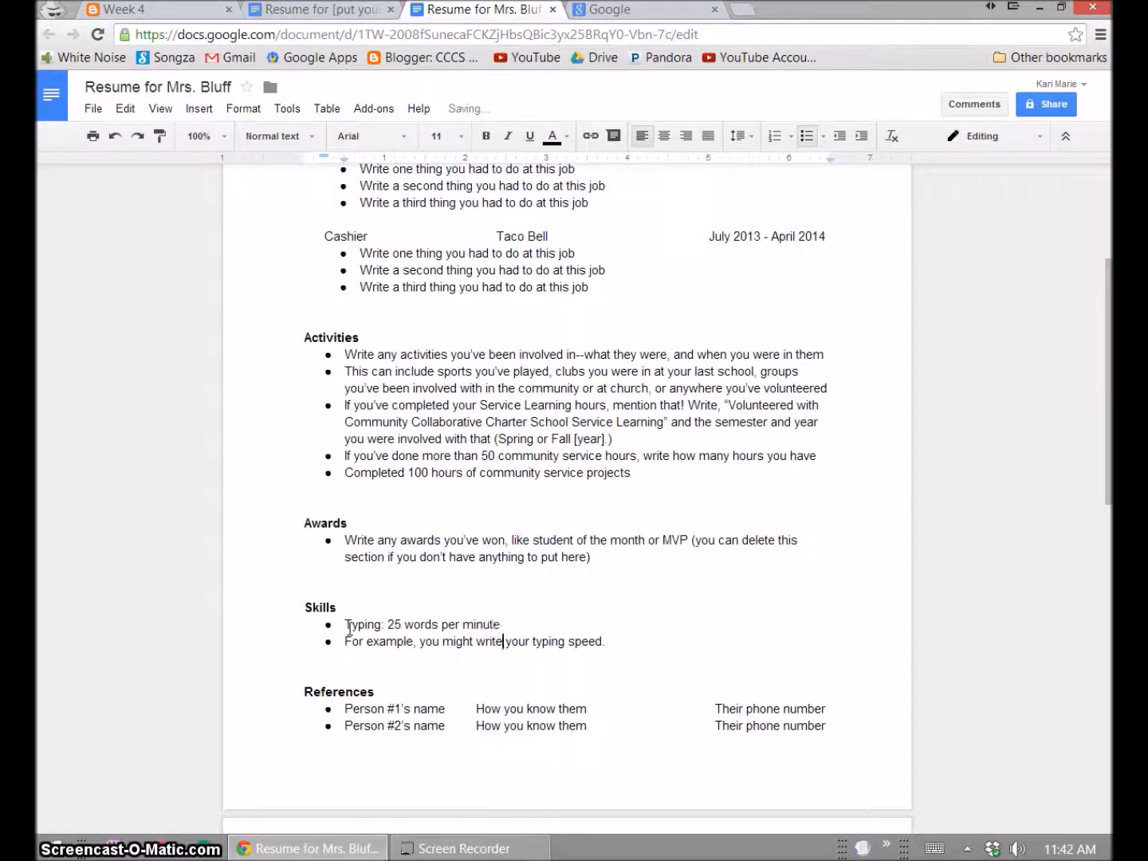
key("Home")
key("shift+End")
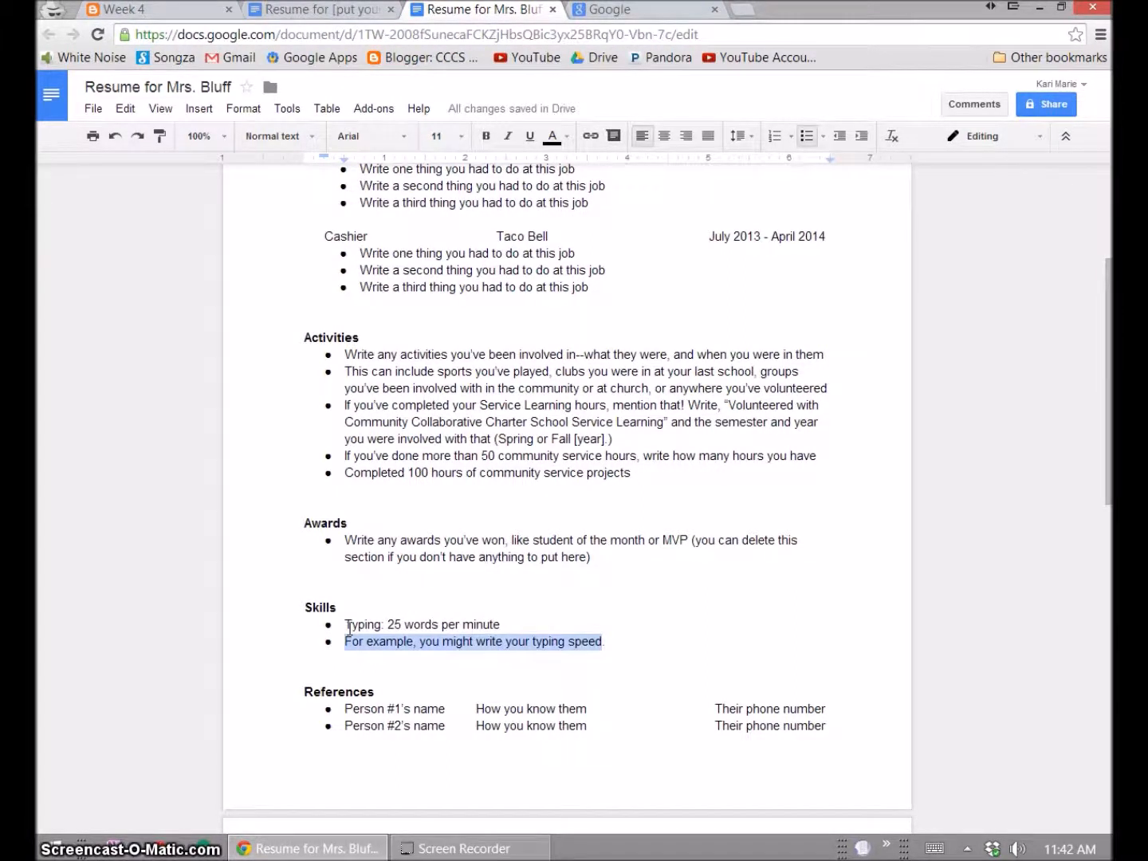
type("Communicates well with others.")
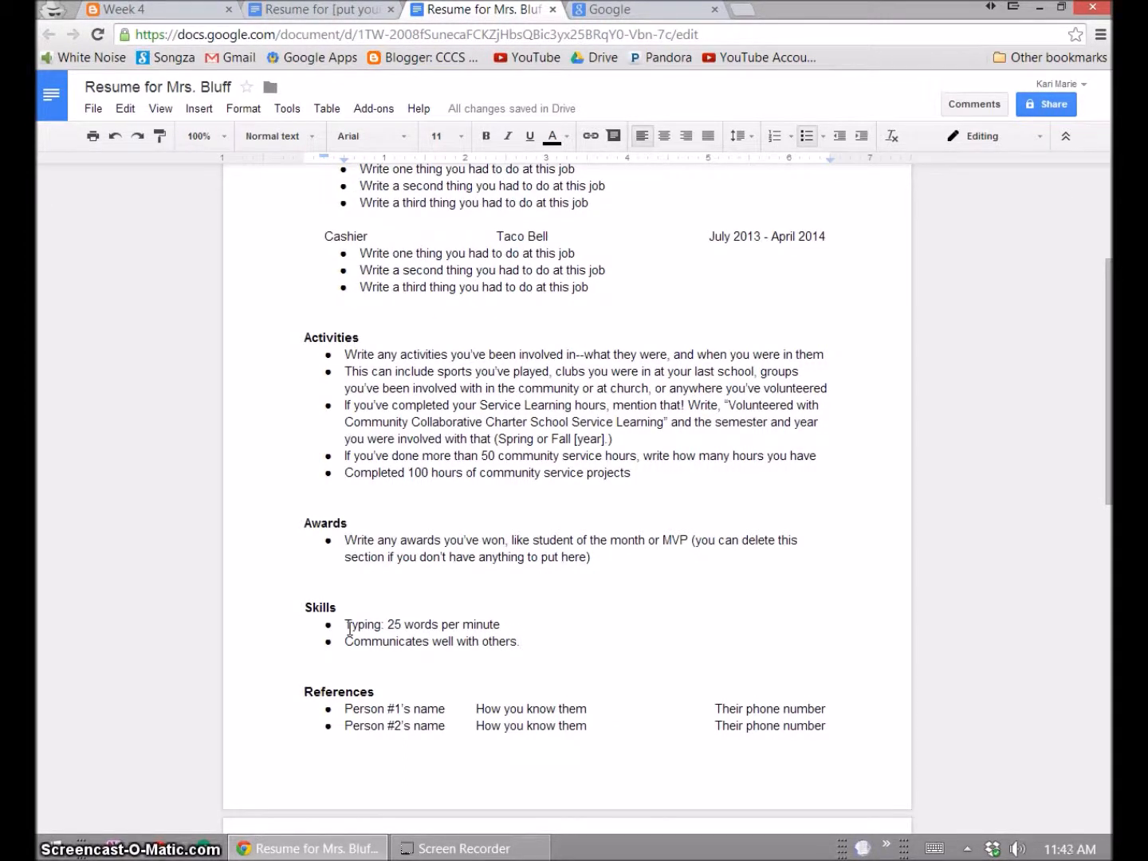
key("Return")
type("Very org")
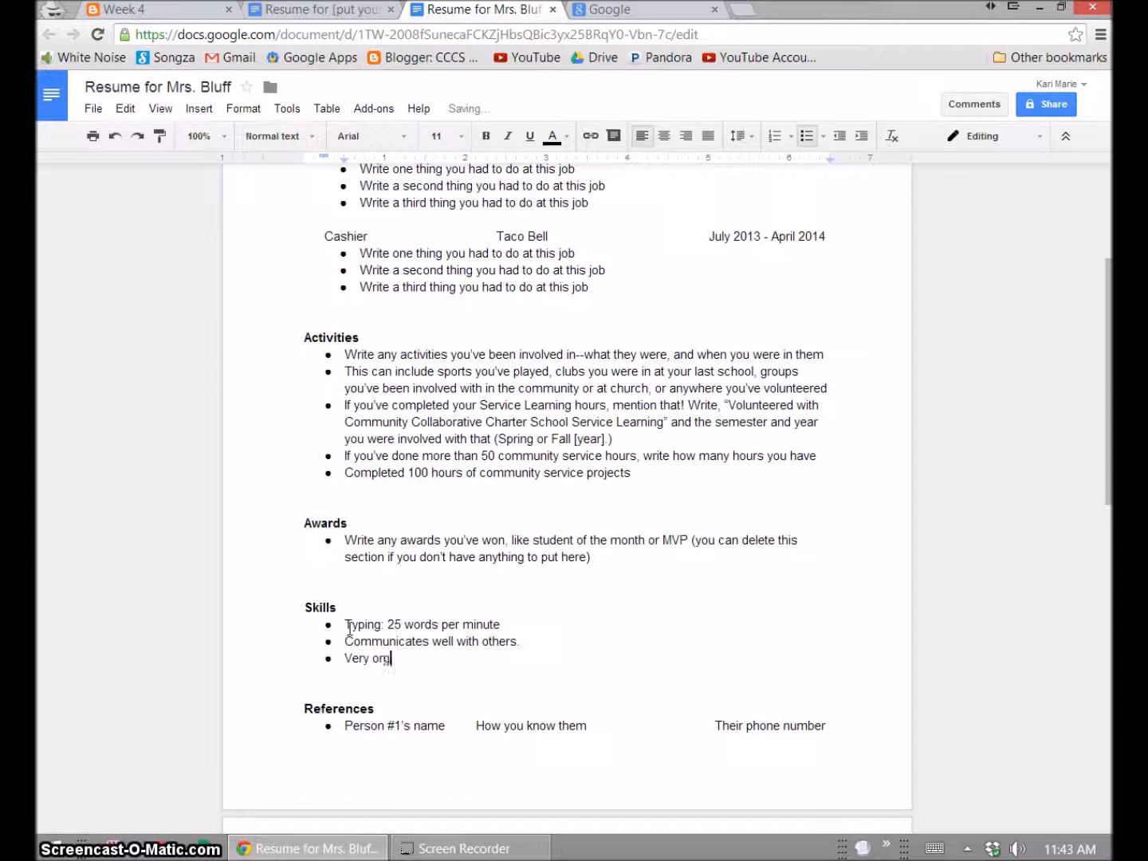
type("anized.")
key("Up")
key("Up")
key("ctrl+Right")
key("ctrl+Right")
key("ctrl+Right")
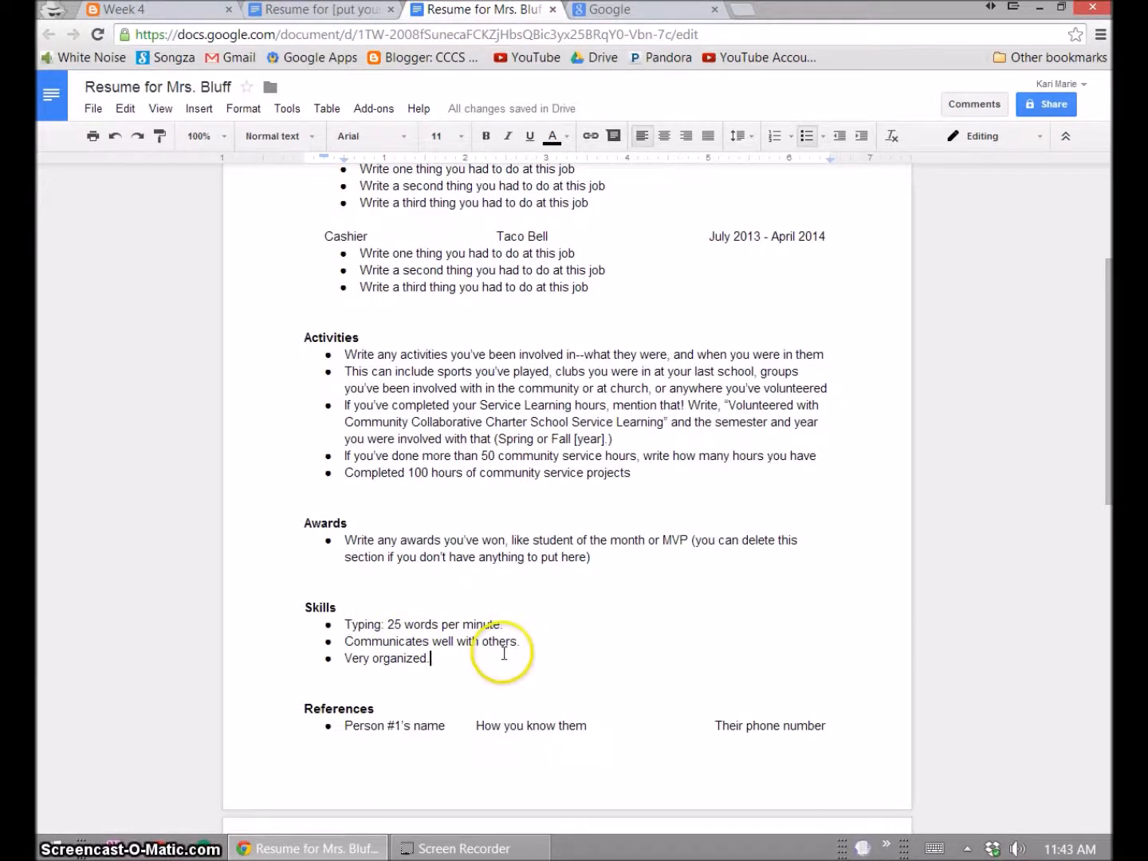
- Delete the first two instruction bullets from the Activities section
scroll(502, 653, "down", 1)
scroll(422, 545, "up", 4)
left_click_drag(343, 607, 876, 640)
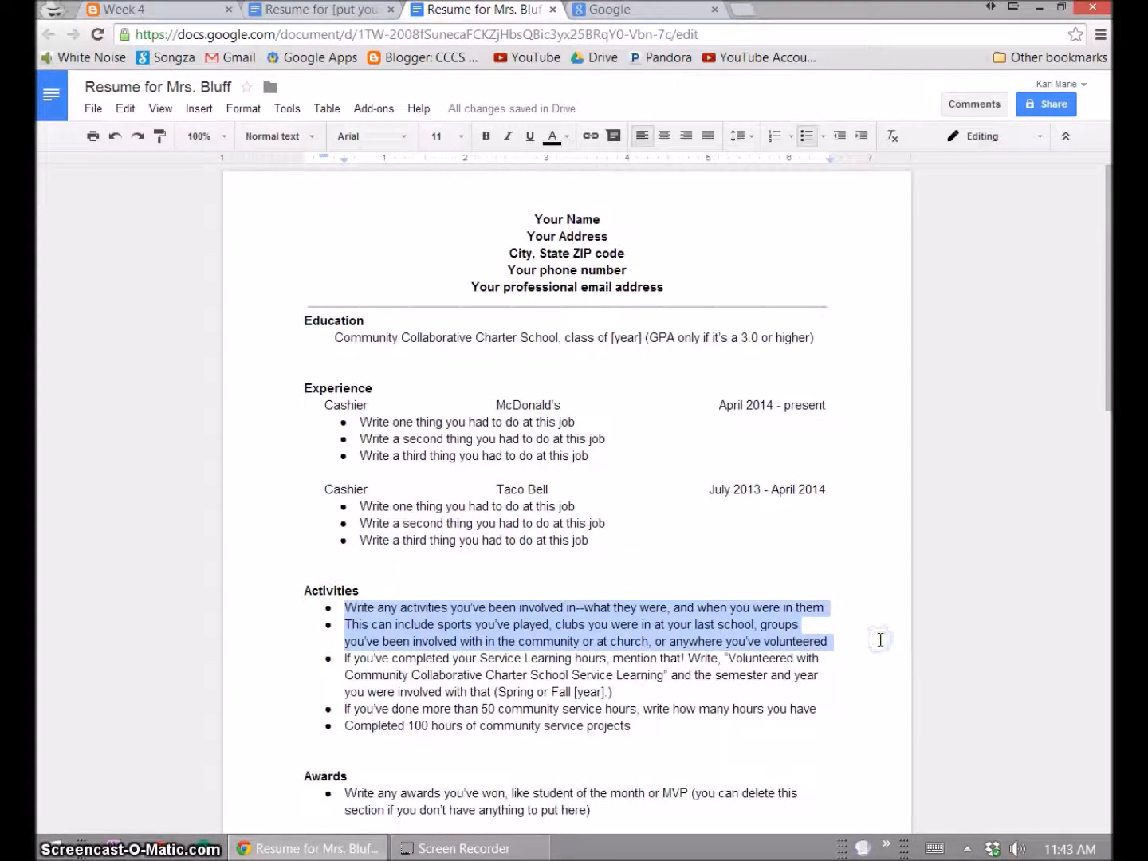
key("BackSpace")
- Look over the page-two notice at the end of the resume
scroll(712, 640, "down", 3)
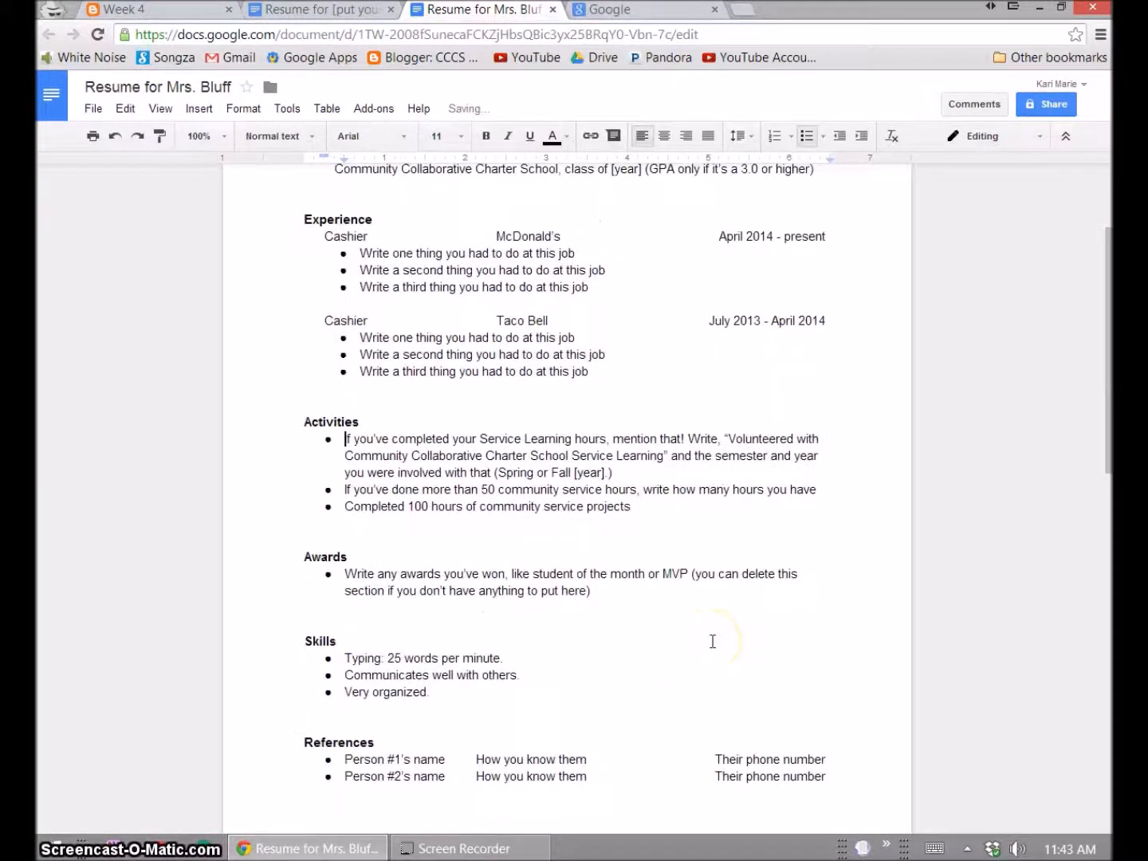
scroll(711, 641, "down", 3)
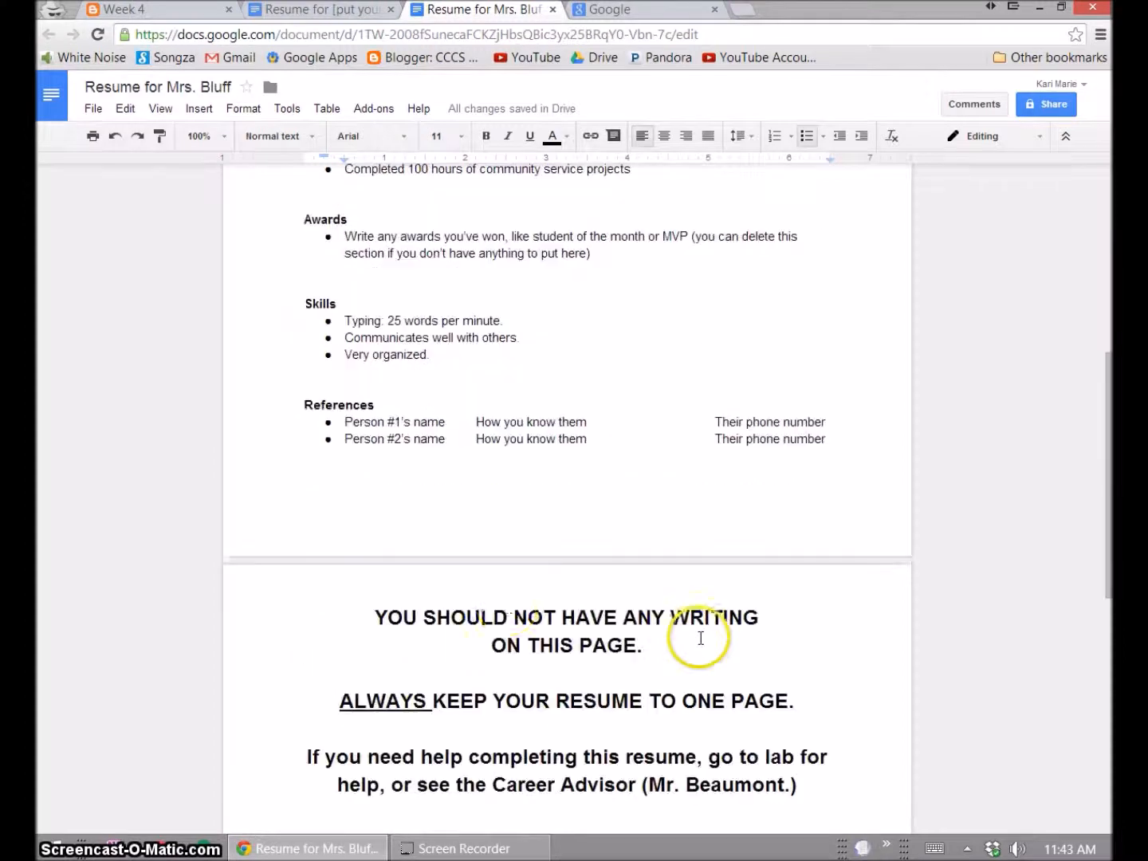
left_click(541, 642)
scroll(549, 658, "down", 3)
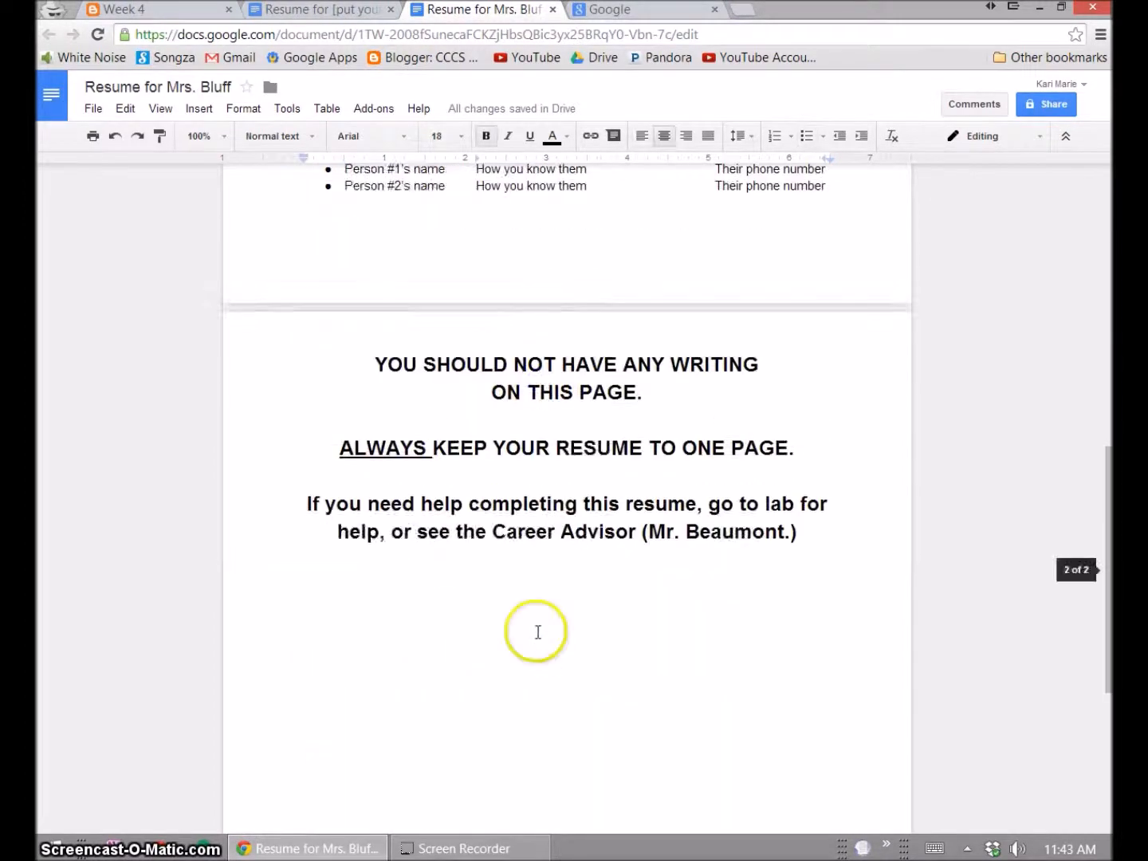
left_click(374, 363)
left_click_drag(534, 393, 821, 534)
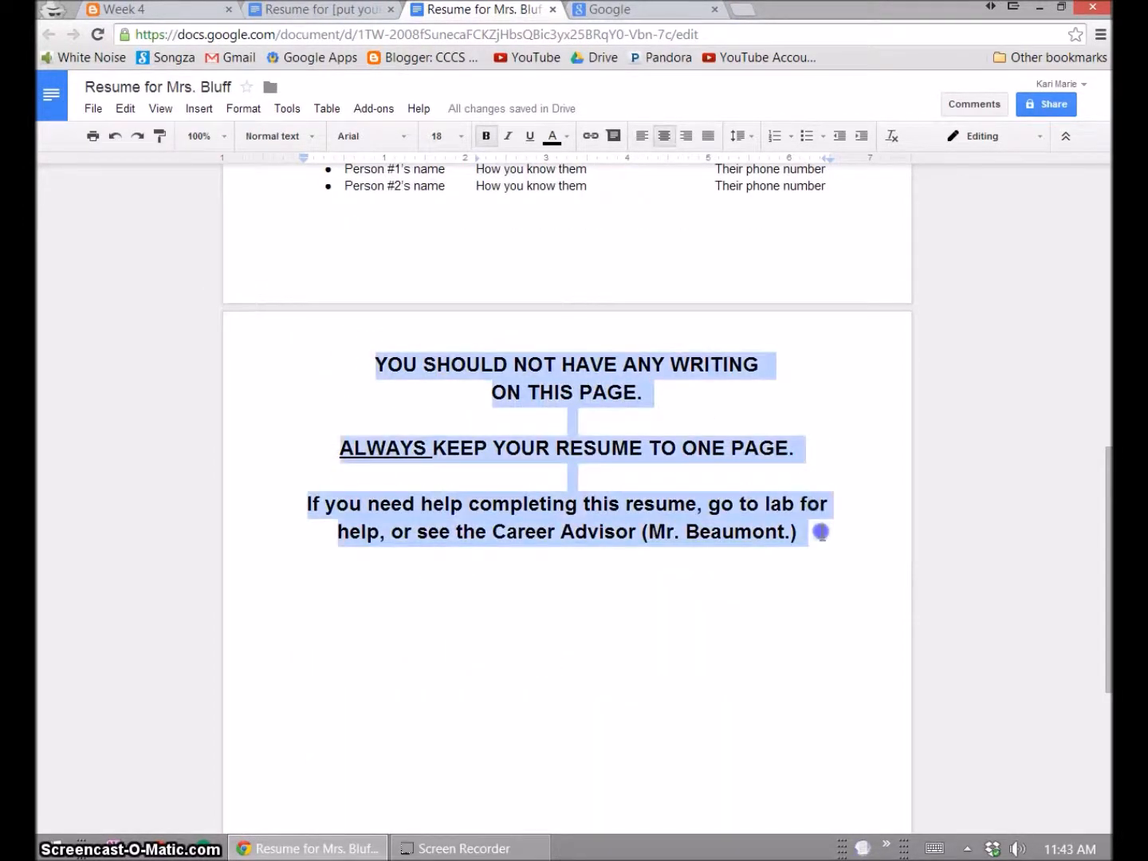
left_click(492, 531)
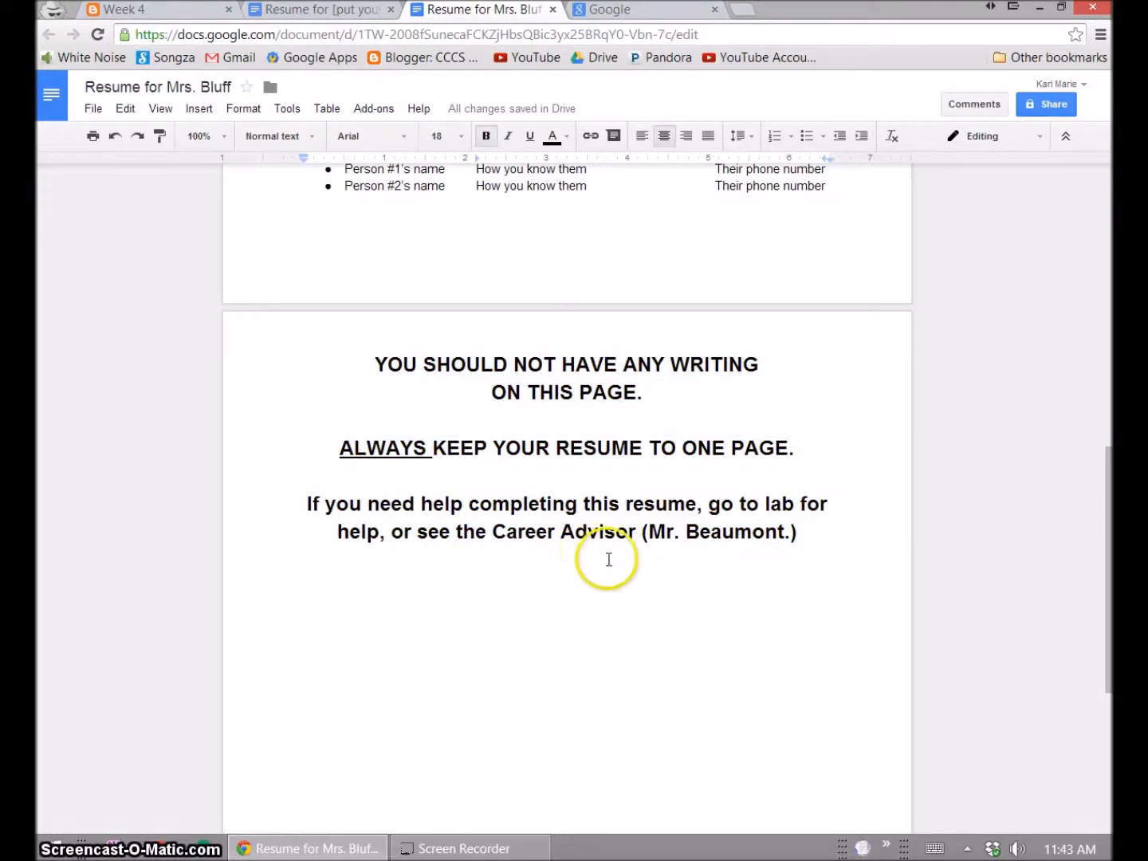
- Select the placeholder name for Person #1 in the References section
scroll(607, 556, "up", 3)
scroll(607, 564, "up", 2)
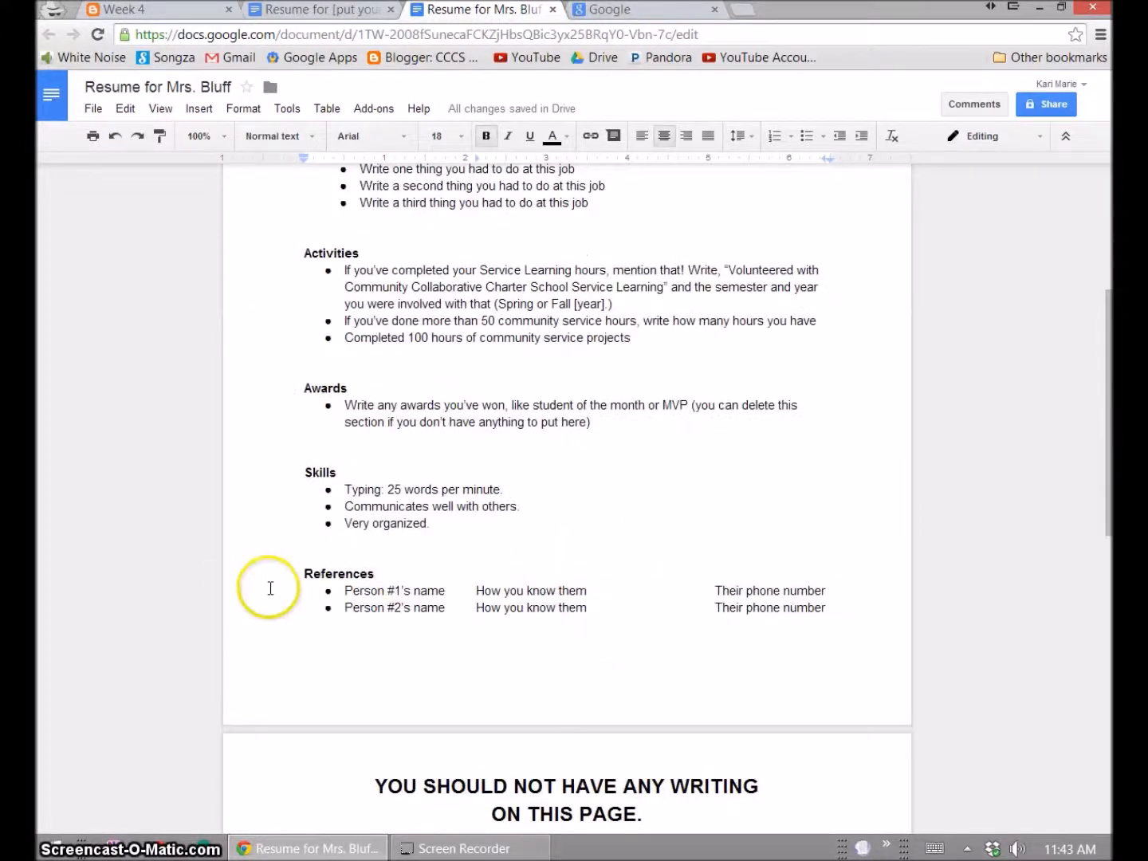
left_click(482, 610)
scroll(413, 577, "down", 1)
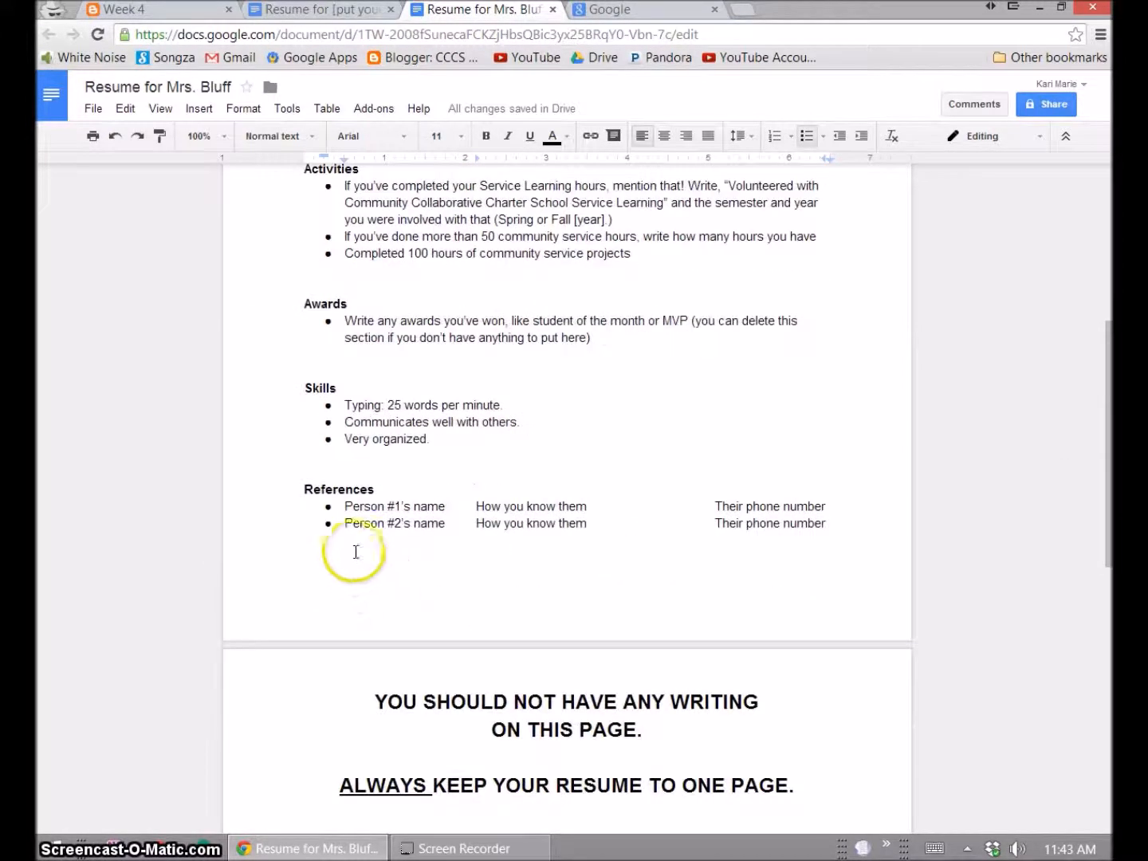
left_click_drag(343, 506, 431, 505)
left_click_drag(439, 506, 442, 505)
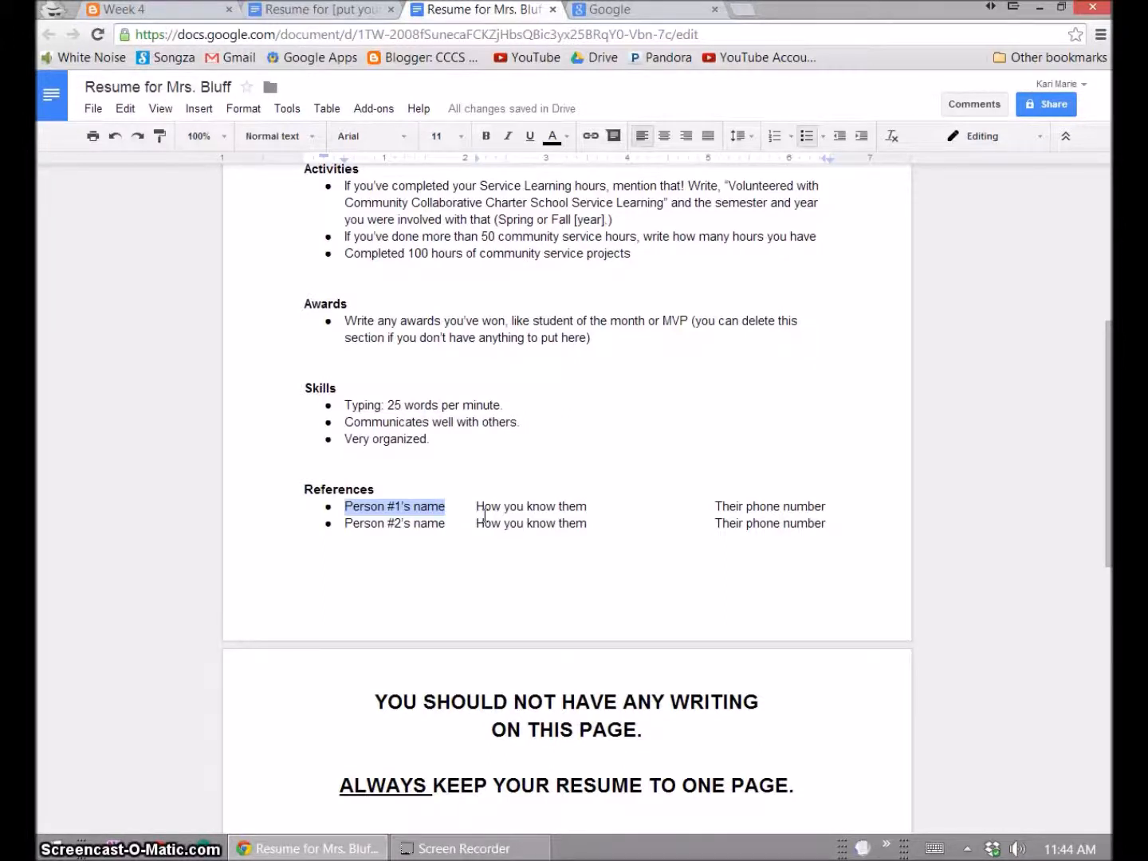
left_click(534, 502)
scroll(519, 510, "up", 5)
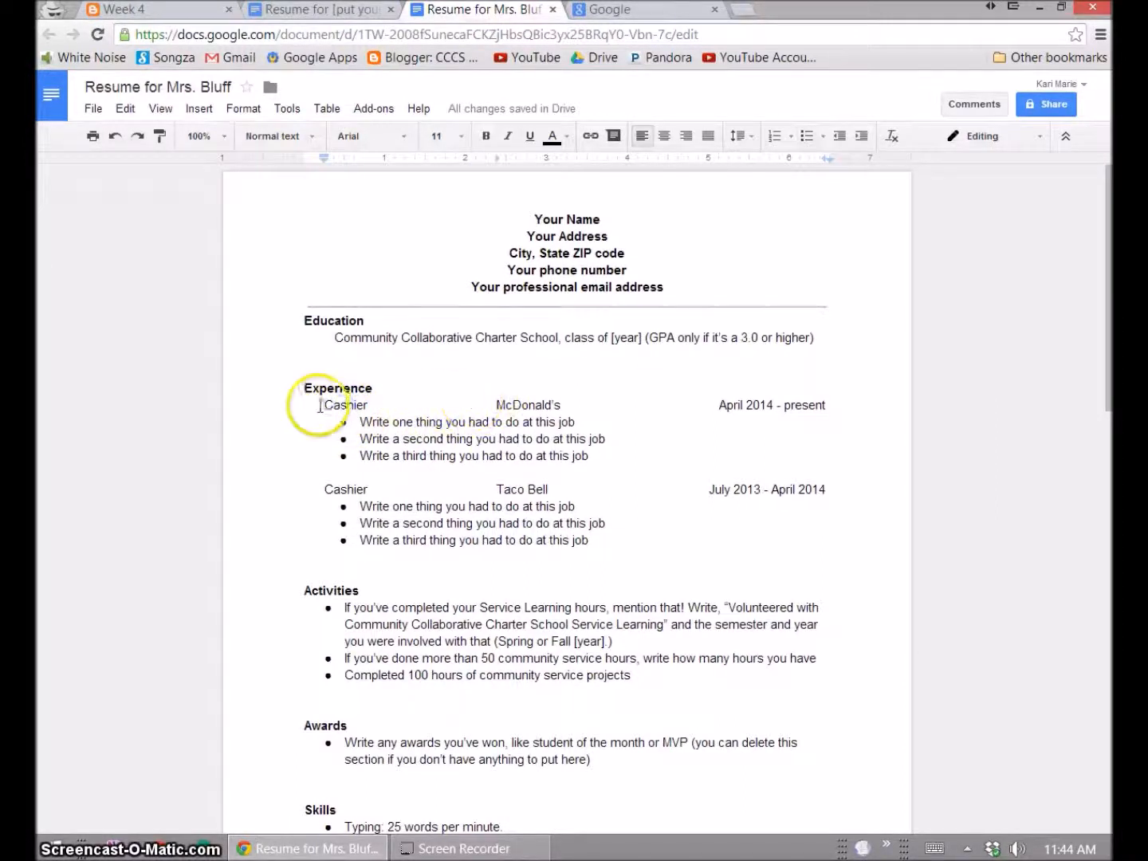
- Replace the first McDonald's duty with 'Handled money and made sure register was accurate'
left_click(342, 405)
left_click_drag(498, 404, 561, 401)
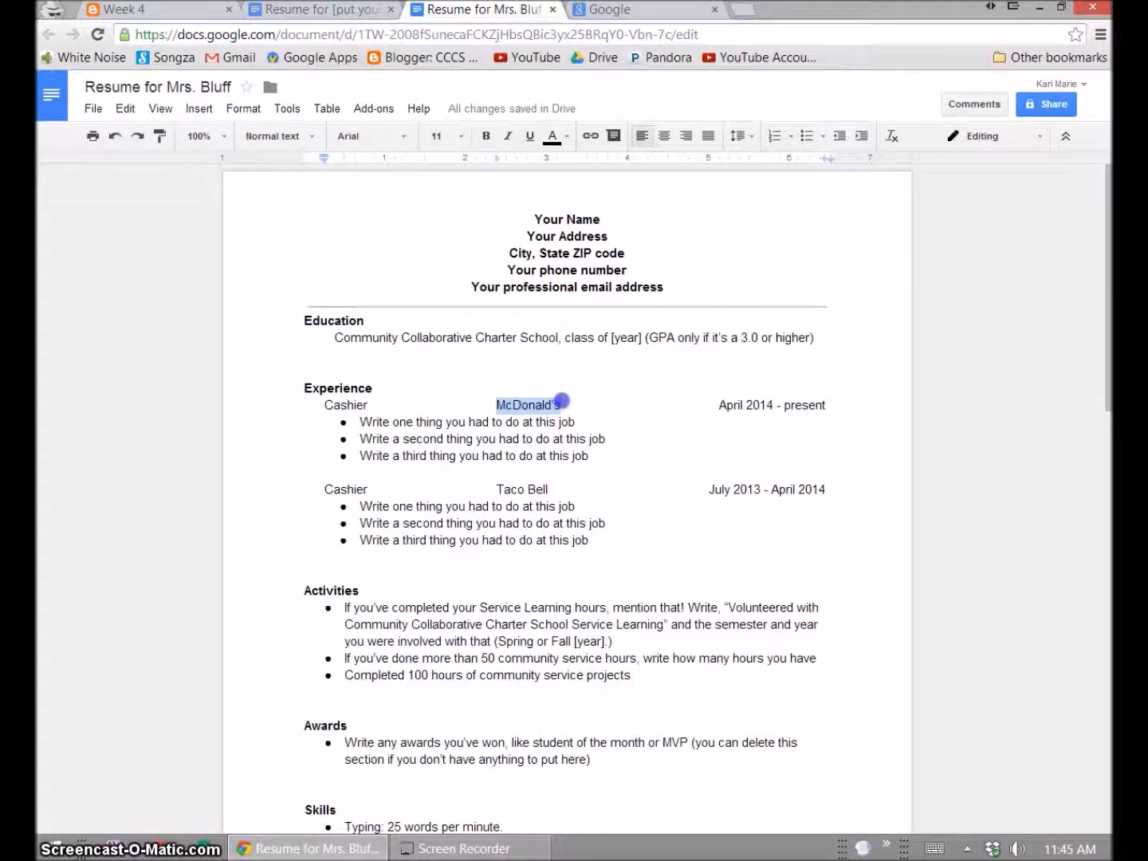
left_click_drag(720, 404, 827, 398)
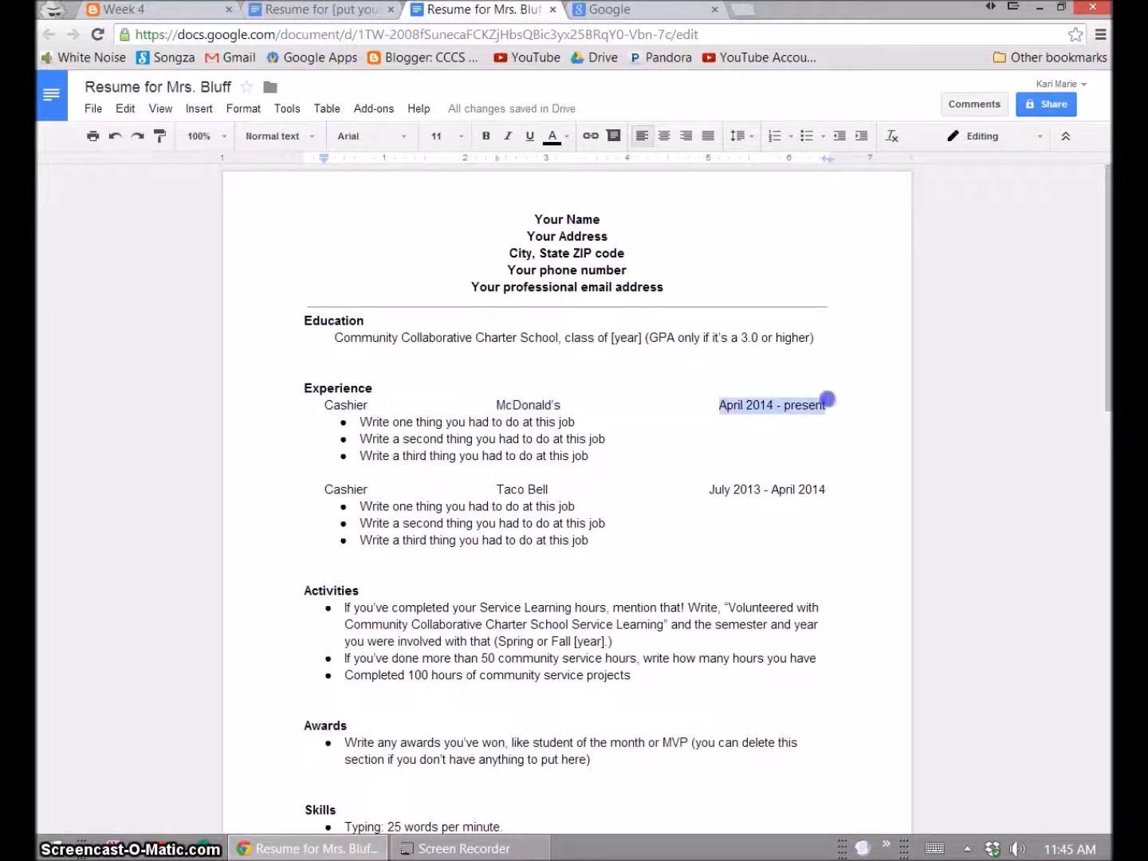
left_click(528, 402)
left_click_drag(362, 427, 586, 429)
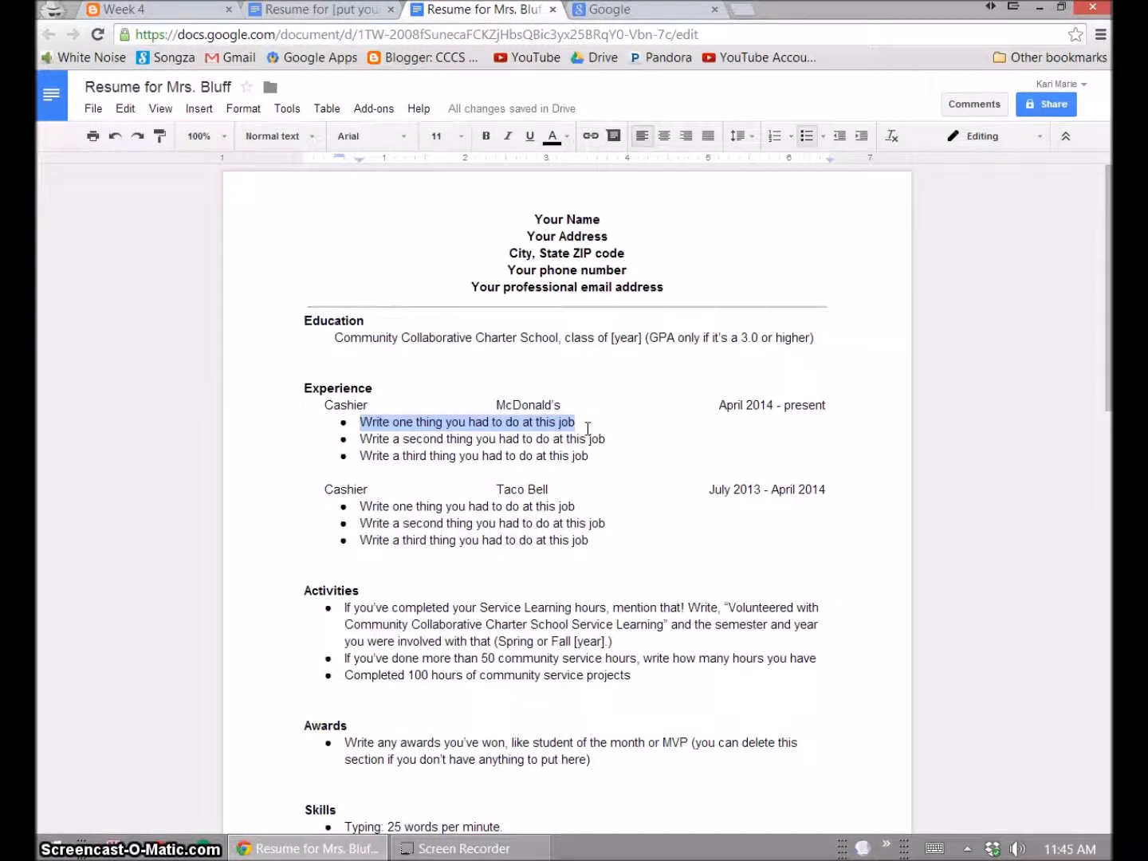
type("Handl")
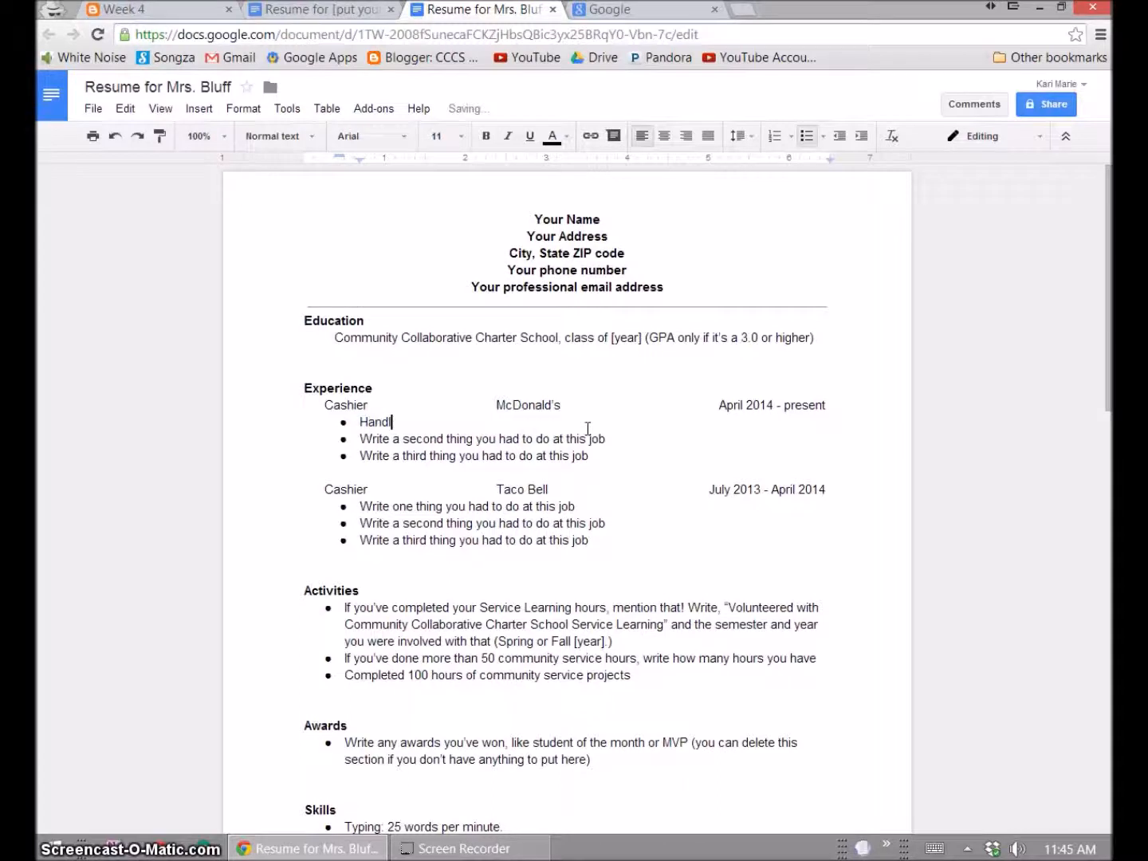
type("ed money and made sure ")
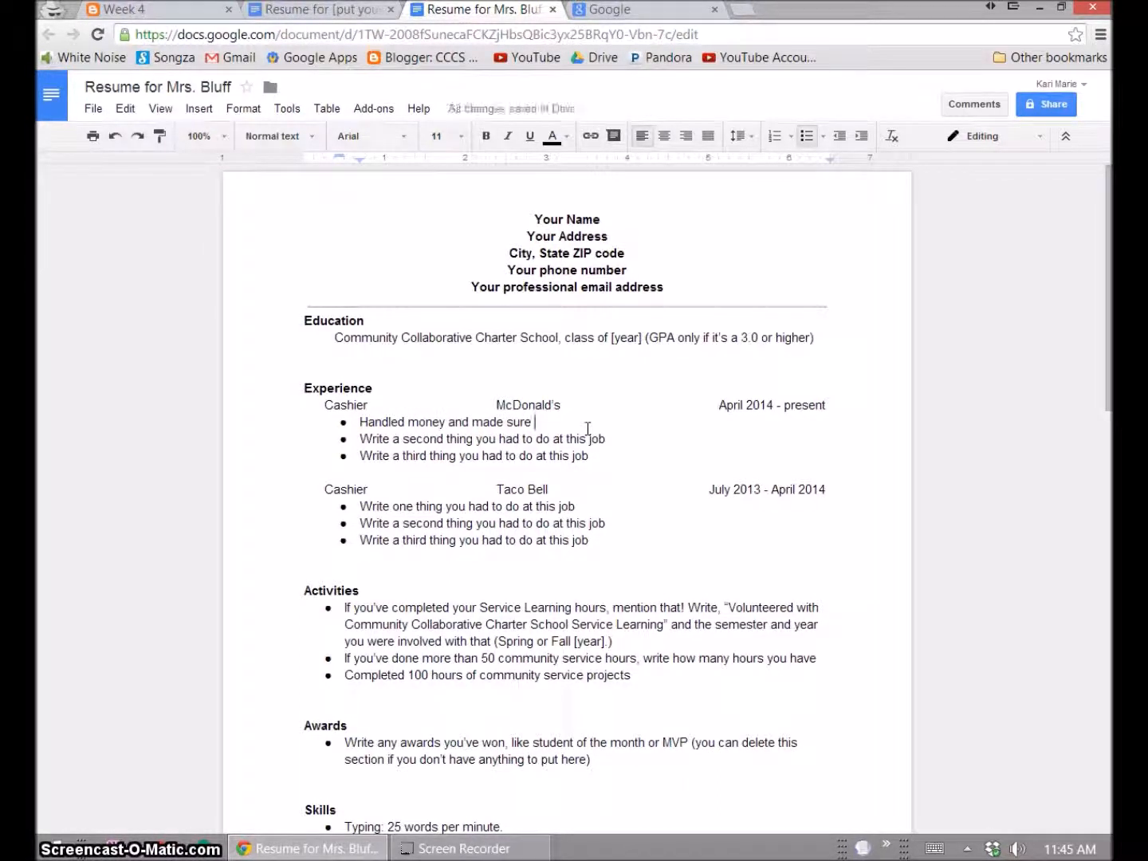
type("register")
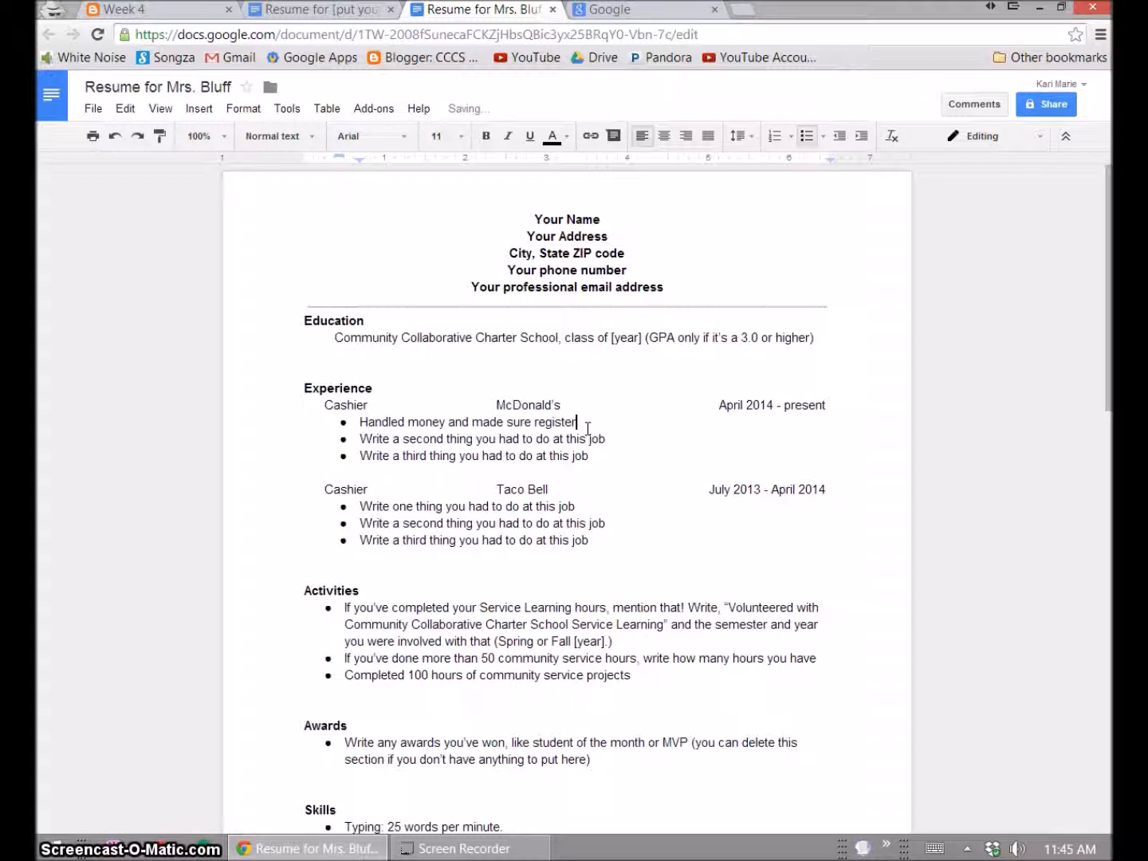
type(" was accurate")
- Rewrite the second duty as 'Communicated with supervisor and coworkers to help the store run smoothly'
key("Down")
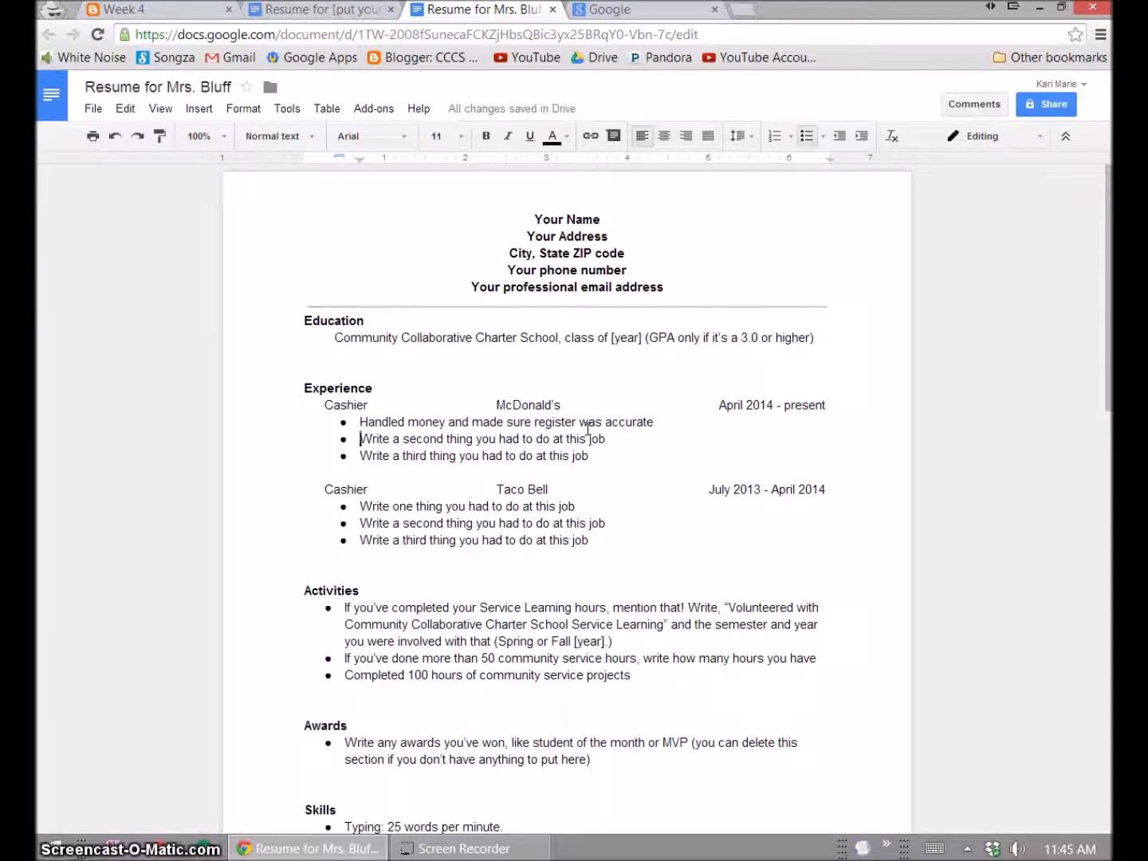
key("shift+Home")
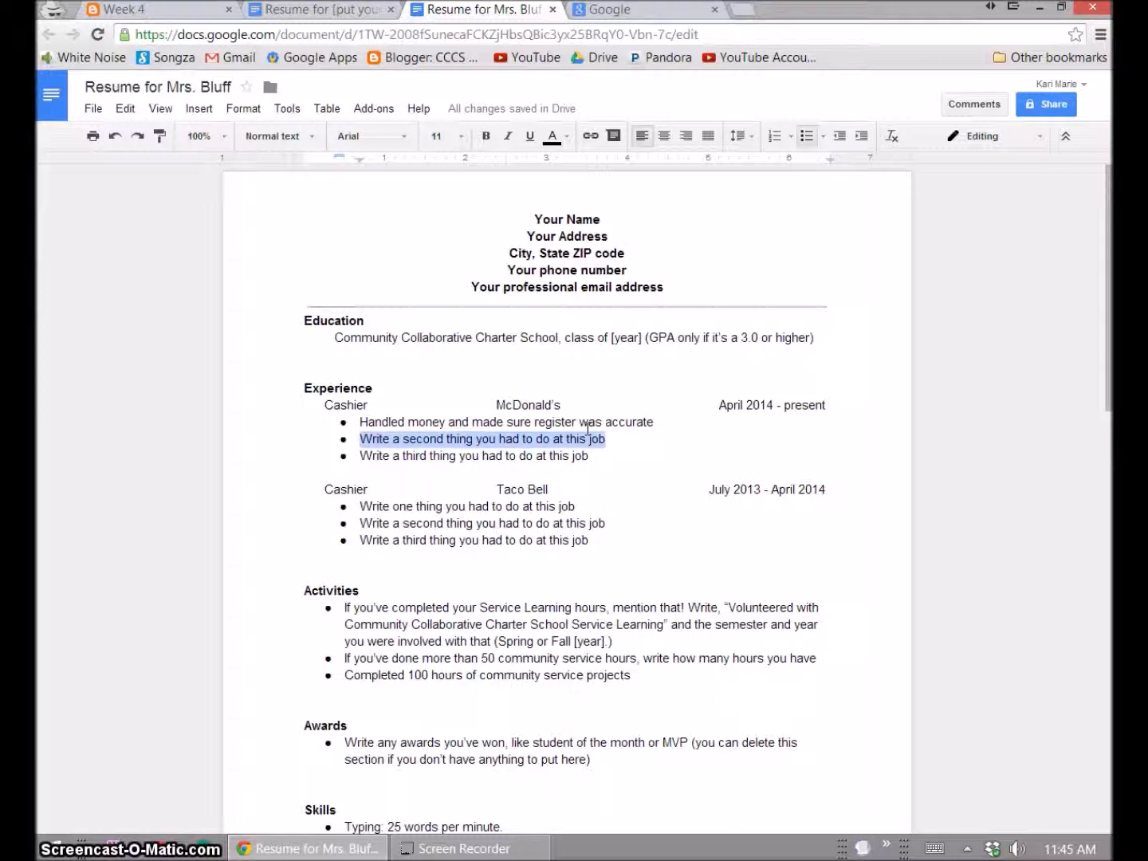
key("BackSpace")
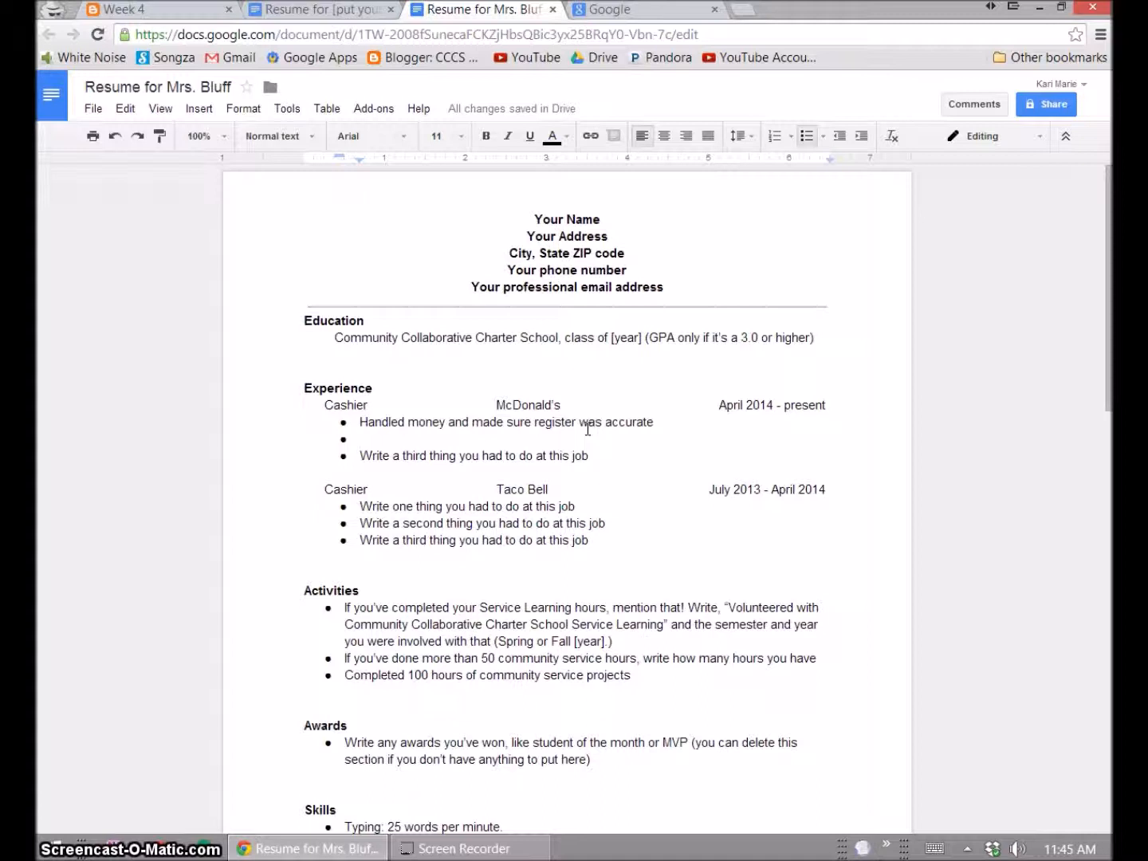
type("Arr")
key("BackSpace")
key("BackSpace")
key("BackSpace")
type("C")
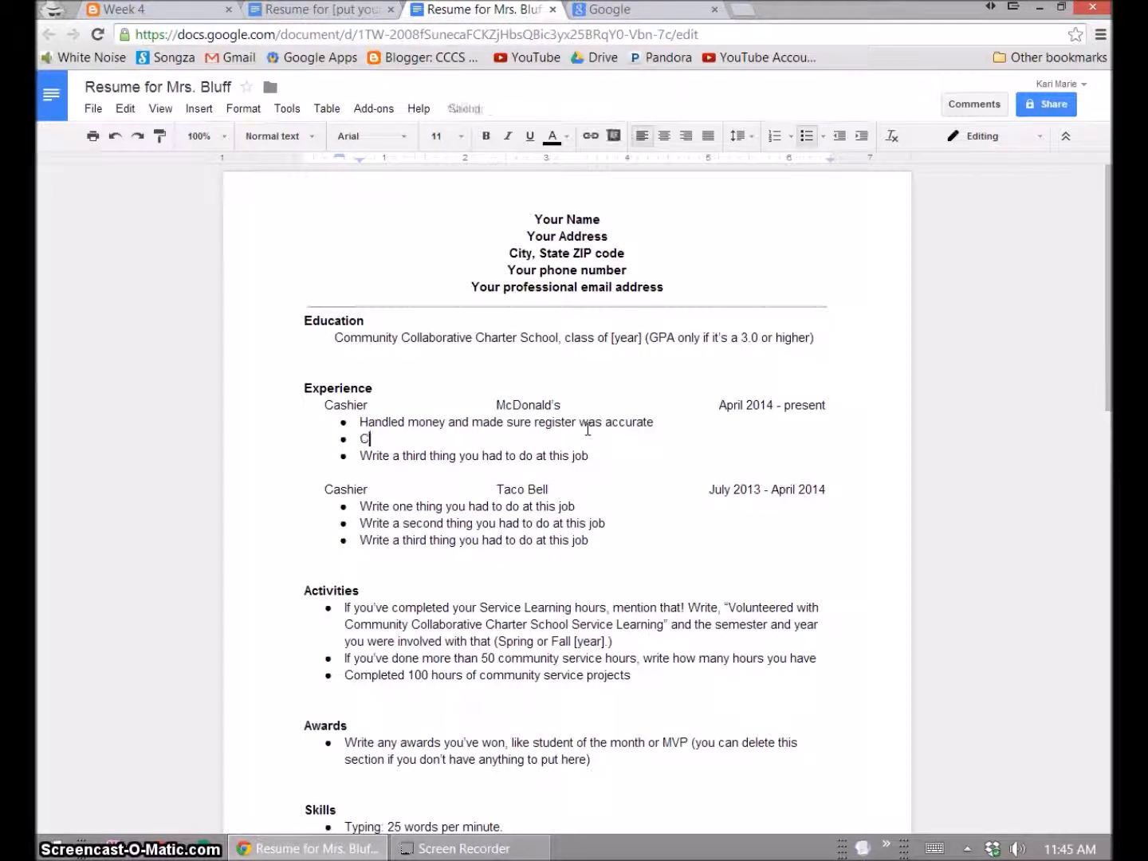
type("ommunicated with bos")
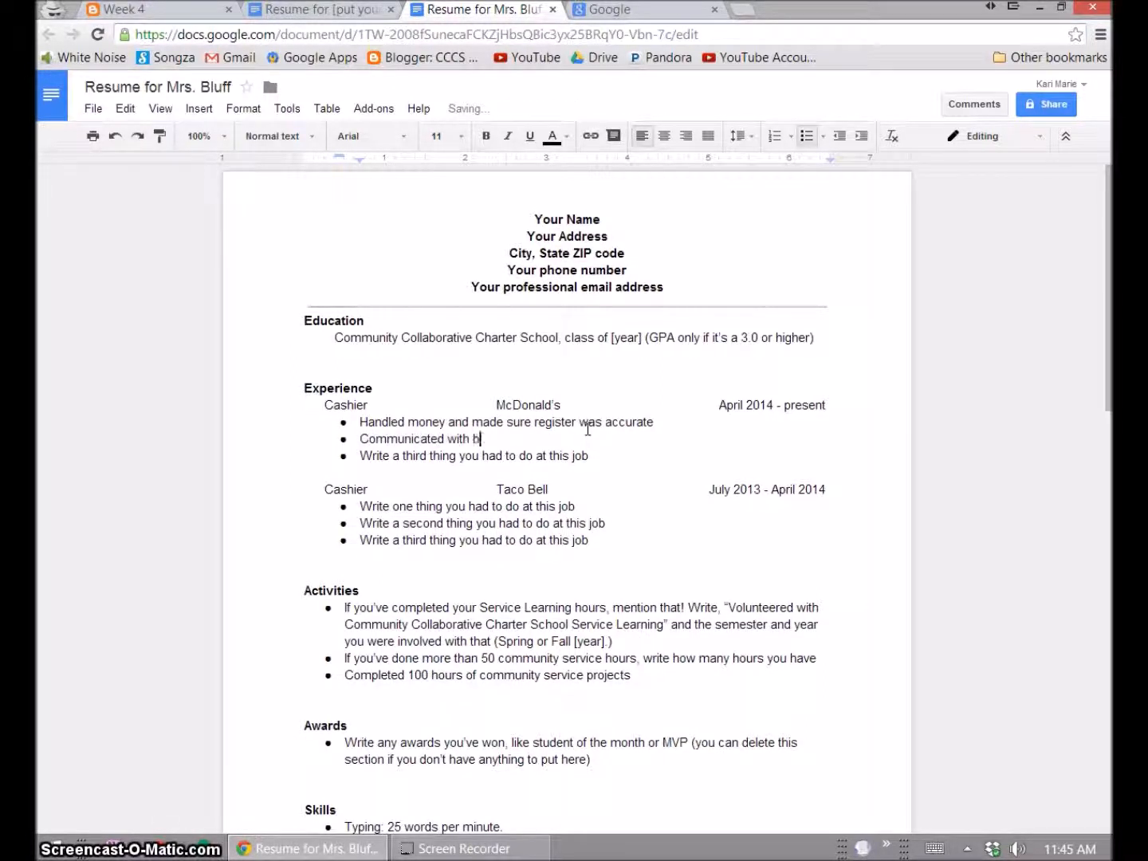
key("BackSpace")
key("BackSpace")
key("BackSpace")
type("supervisor and coworkers to help the")
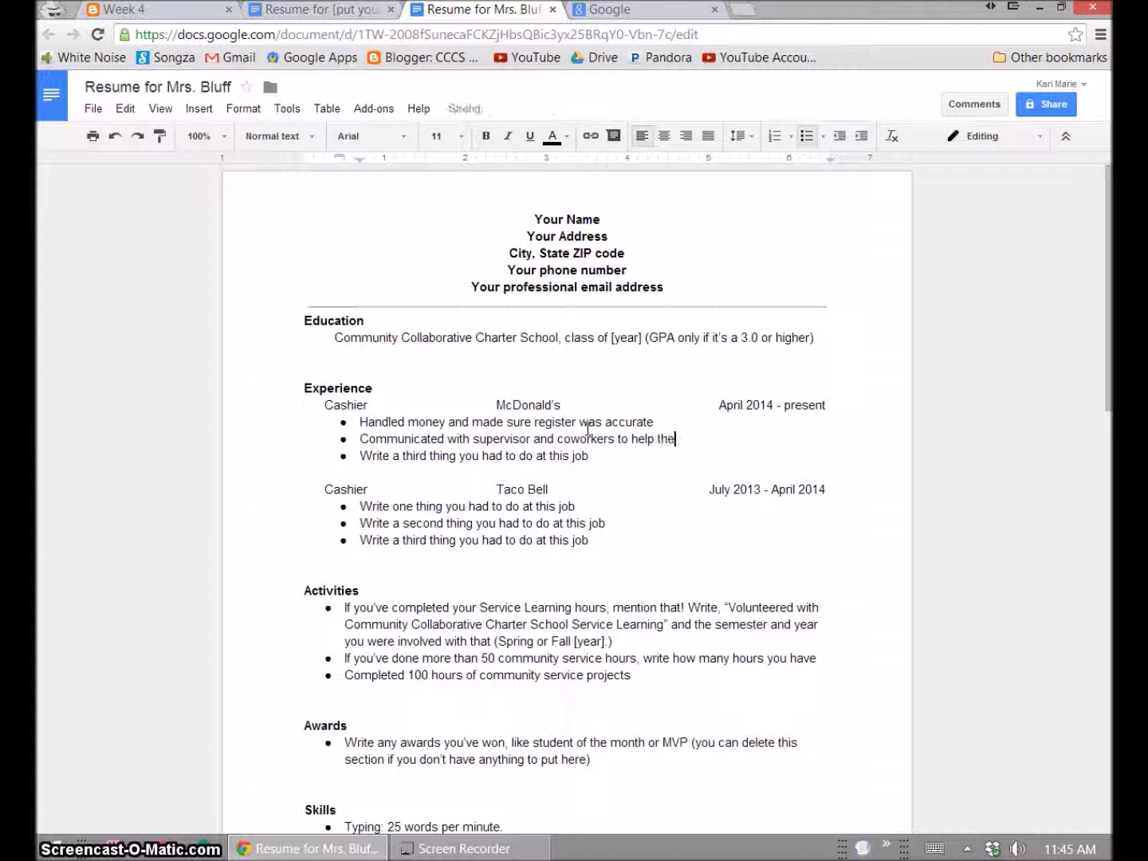
type(" store run smoothly")
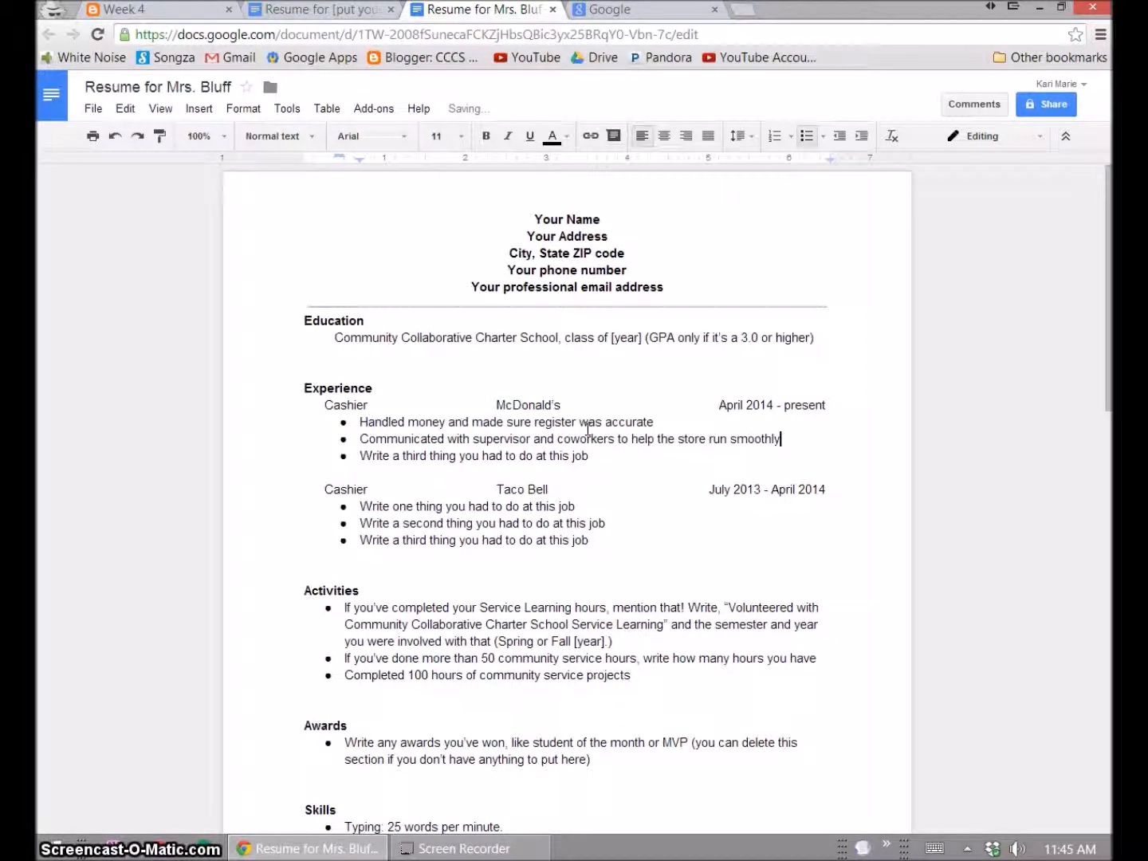
- Clear the placeholder text from the third McDonald's duty bullet
key("Down")
key("Home")
key("shift+End")
key("BackSpace")
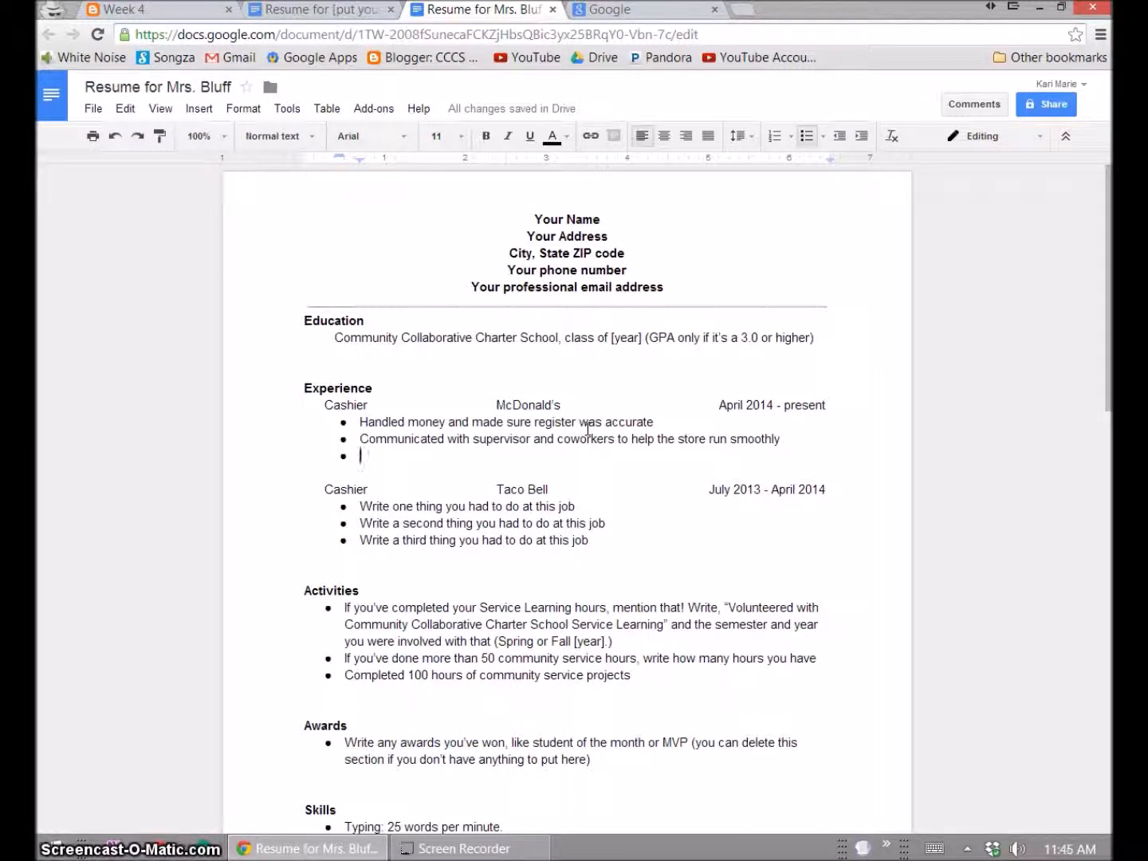
- Write 'Managed customer service interactions to ensure customer satisfaction.' and add periods to the first two duties
type("Managed cu")
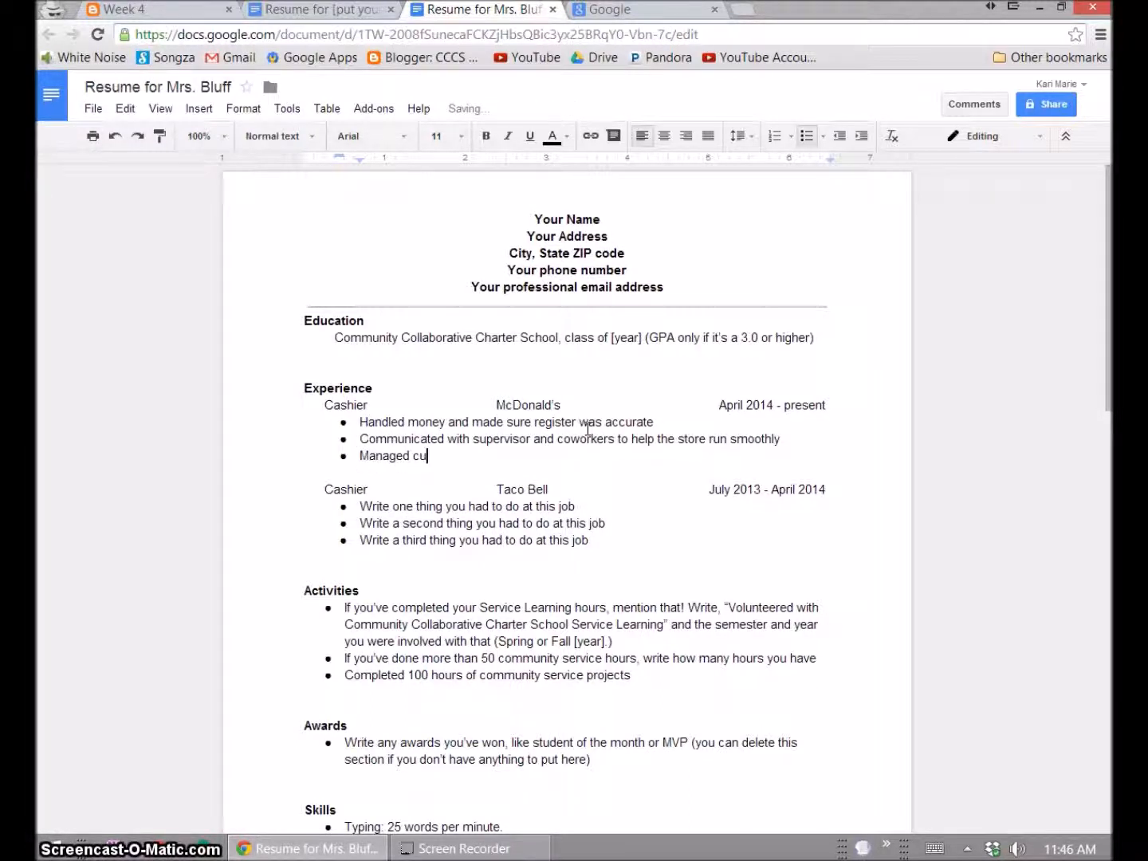
type("stomer service")
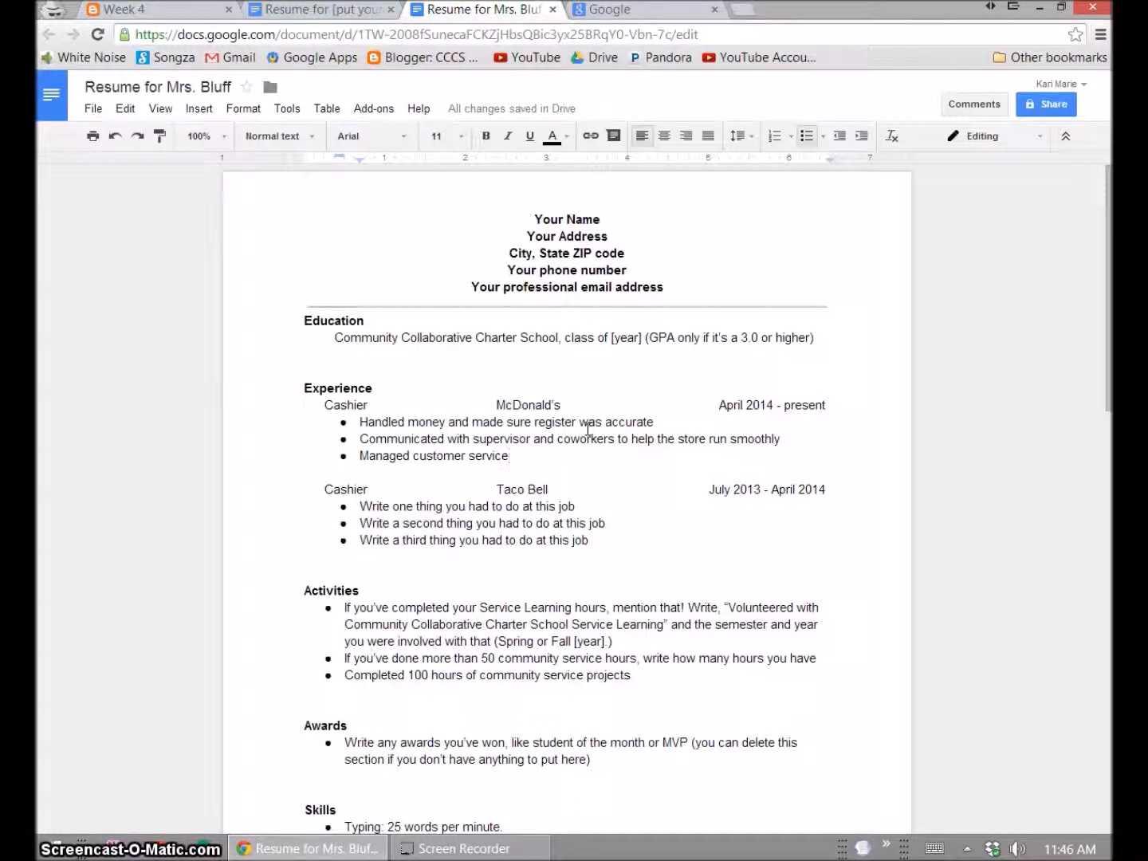
type(" interactions")
type("to ensure customer satisfaction.")
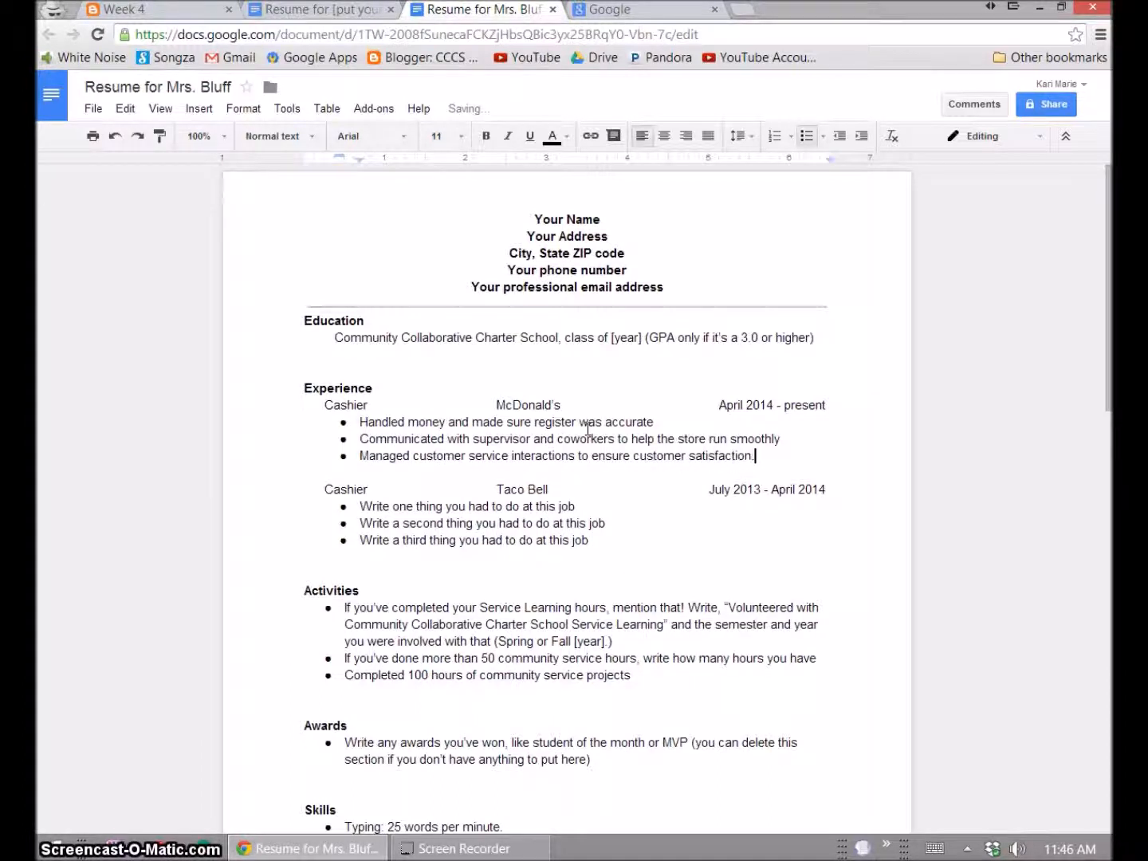
key("Up")
key("End")
type(".")
key("Up")
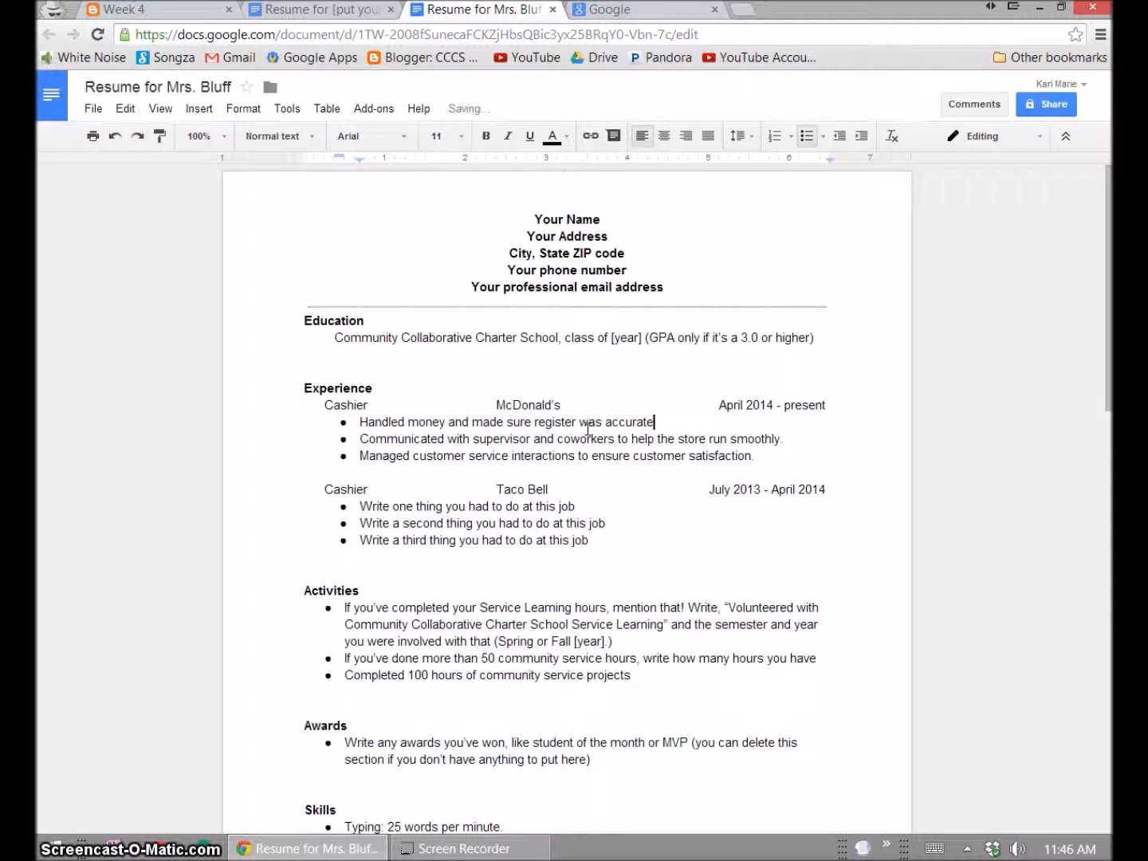
type(".")
key("Down")
key("Down")
key("End")
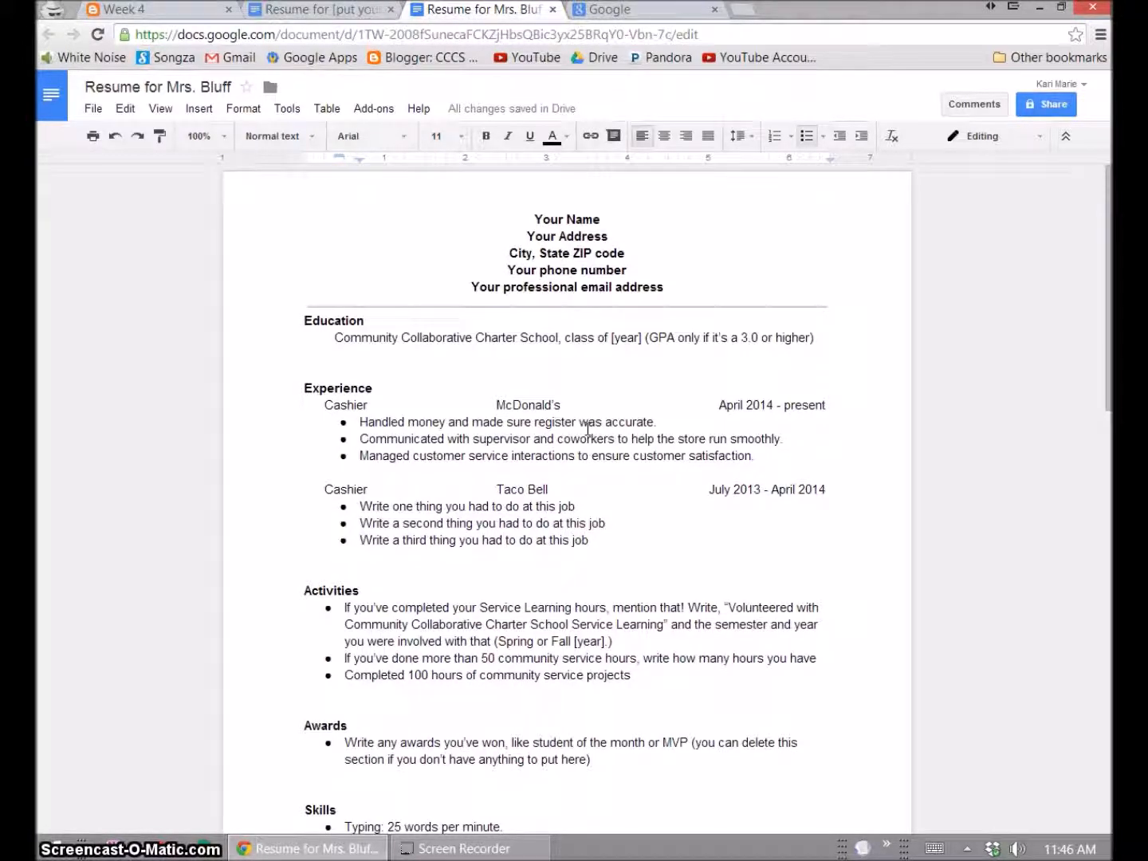
- Scroll to page 2 and highlight the warning that nothing belongs there and the resume stays one page
scroll(587, 429, "down", 10)
scroll(576, 429, "down", 2)
scroll(570, 430, "up", 2)
left_click_drag(363, 278, 628, 371)
left_click(604, 420)
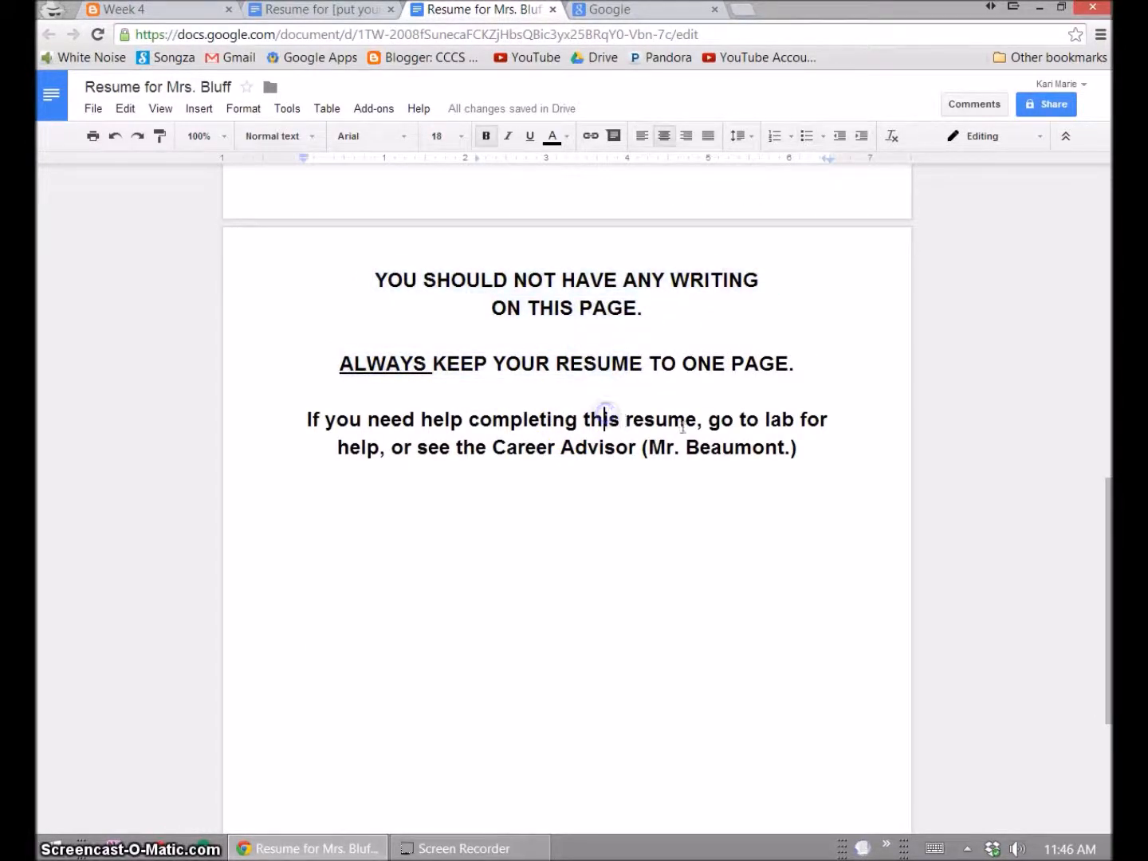
- Highlight the advice to go to lab for help and the career advisor reference
left_click(761, 419)
left_click_drag(761, 422, 380, 453)
left_click(380, 453)
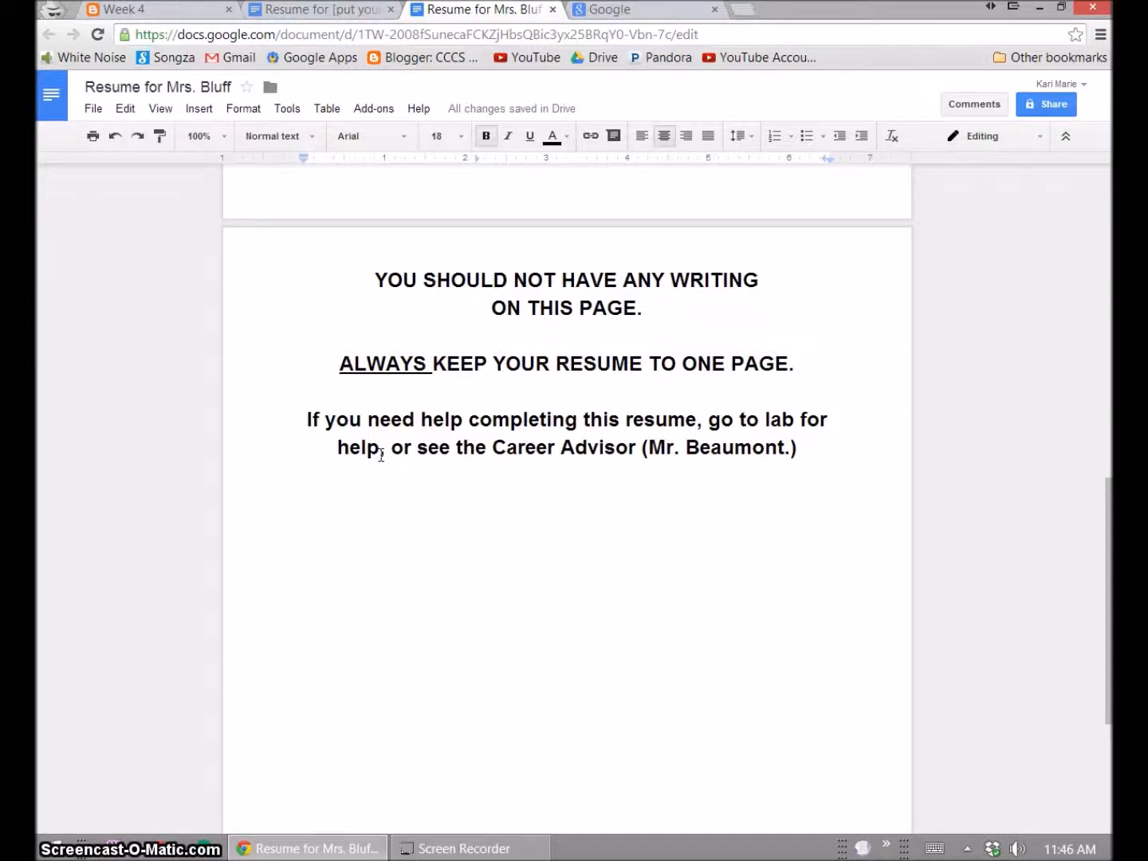
left_click_drag(486, 446, 840, 453)
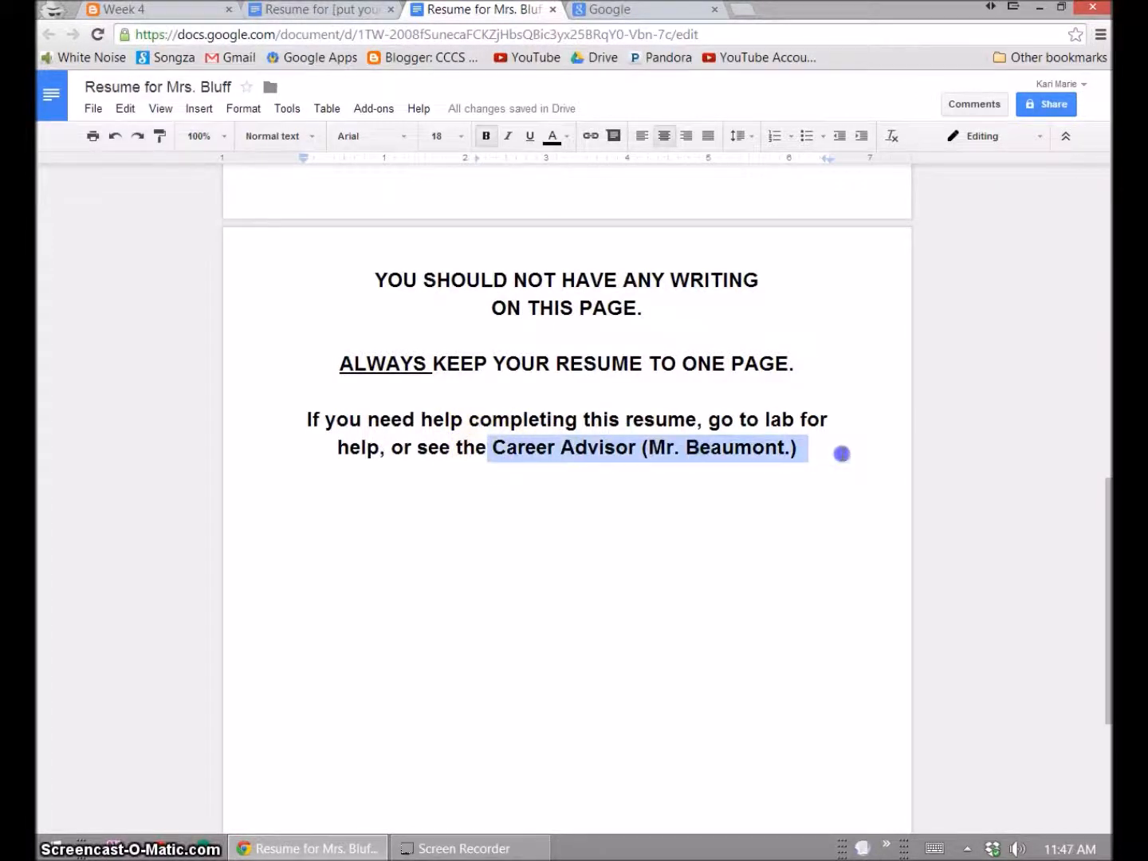
left_click(840, 454)
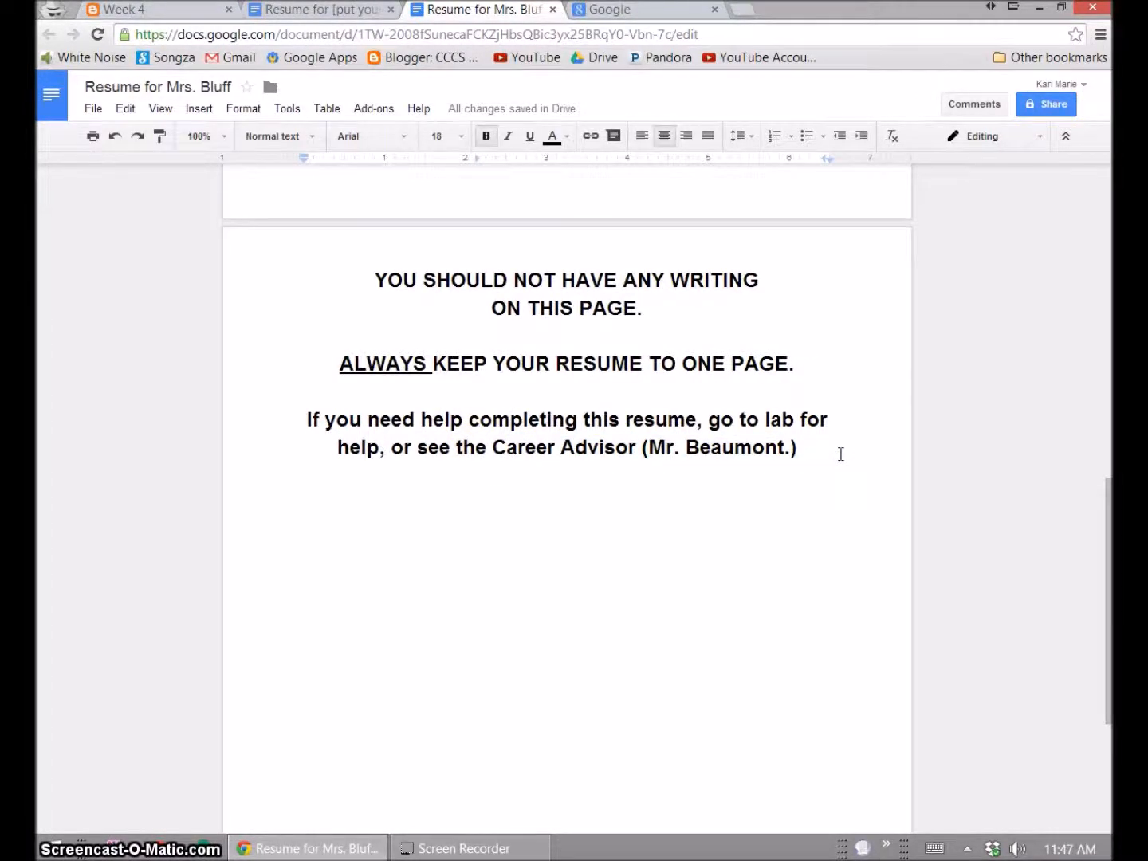